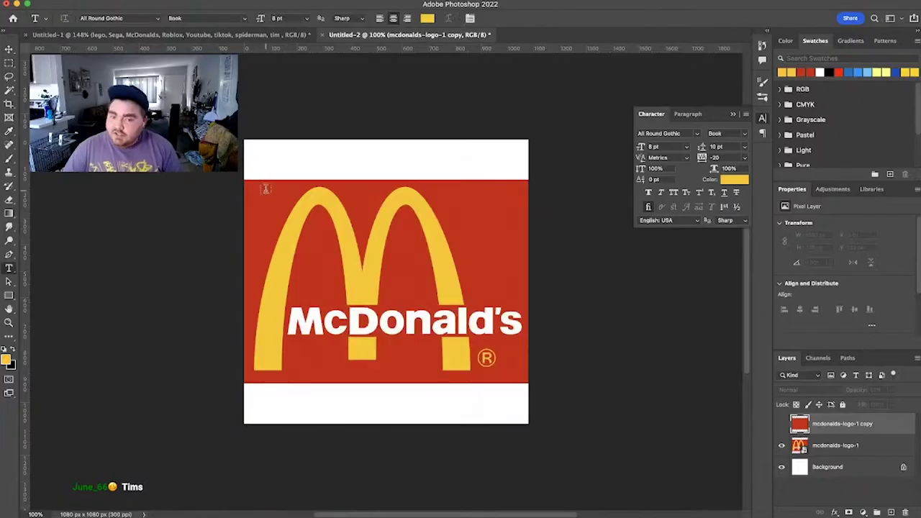
Step: Add a text box over the golden arches, enter "M" and set its font to Comic Sans MS Bold
left_click_drag(256, 186, 472, 370)
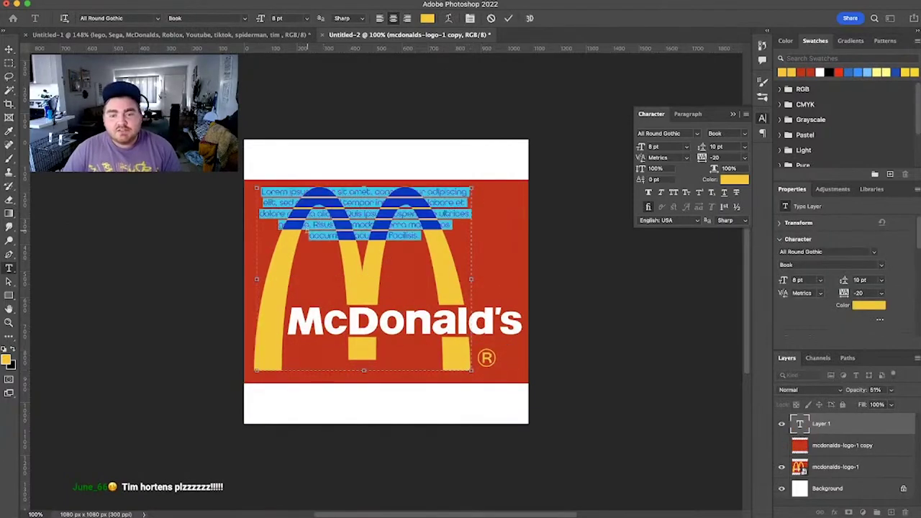
key("BackSpace")
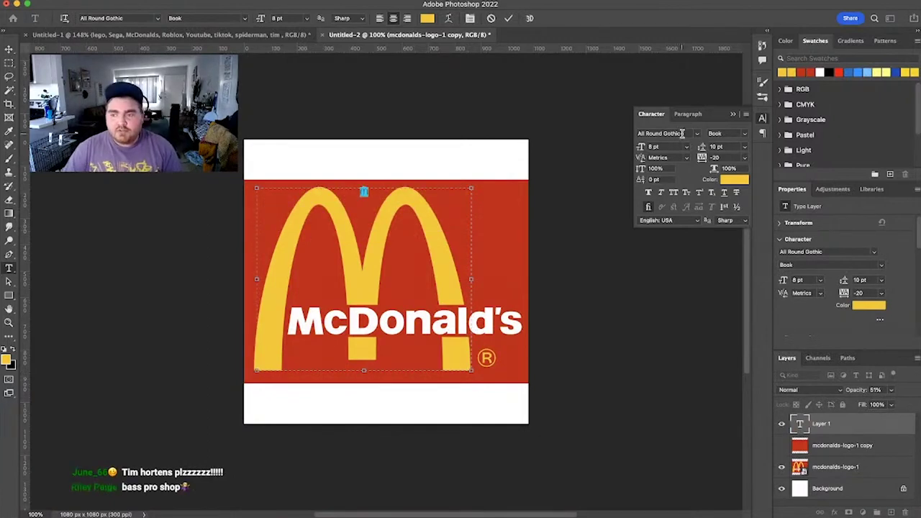
left_click(682, 134)
type("comic")
left_click(691, 177)
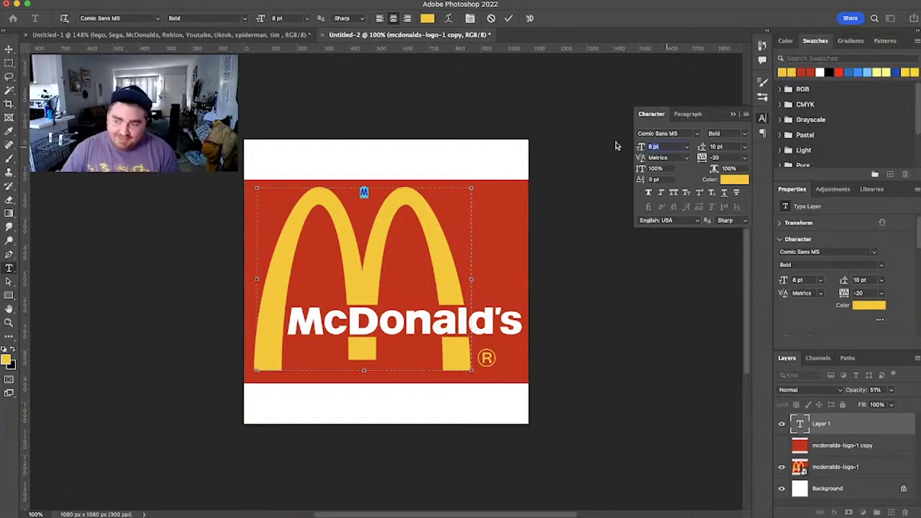
Step: Enlarge the M to 207 pt to match the height of the golden arches
key("Return")
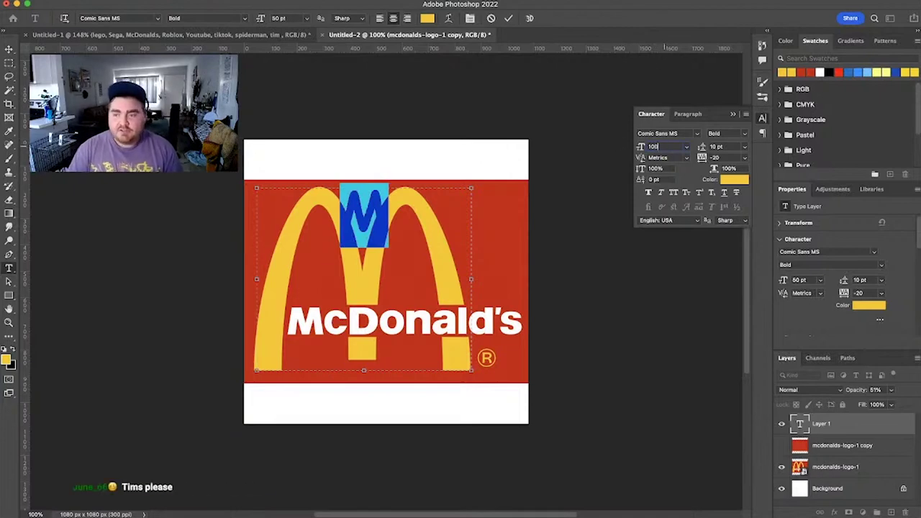
key("Return")
left_click_drag(672, 147, 625, 142)
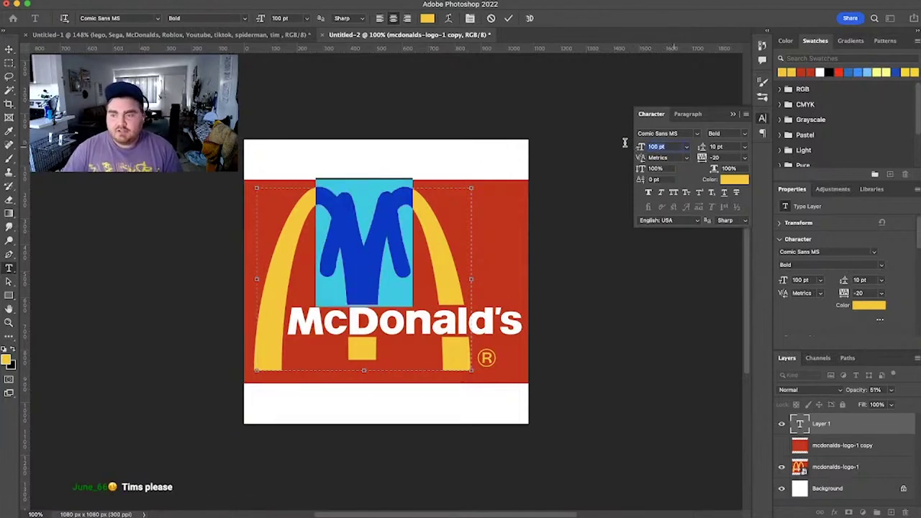
key("Return")
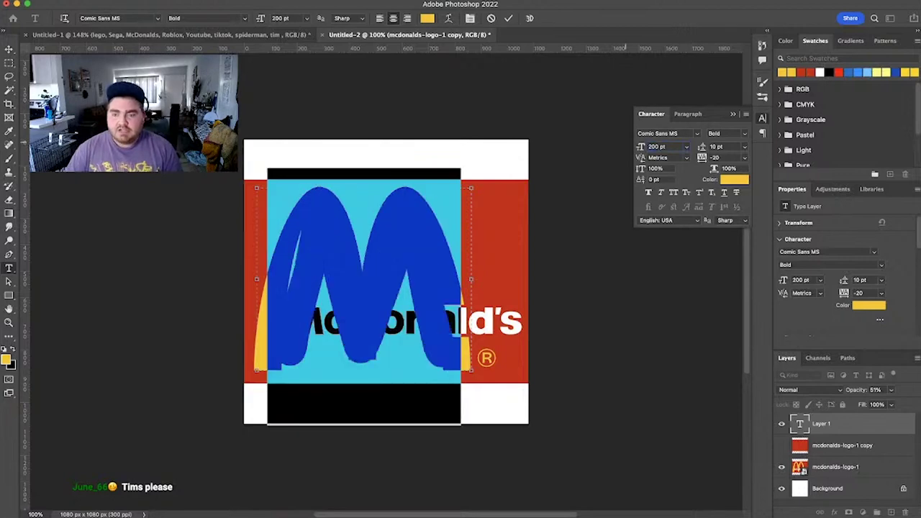
left_click(666, 147)
key("Up")
key("Up")
key("Up")
key("Up")
key("Up")
key("Up")
key("Up")
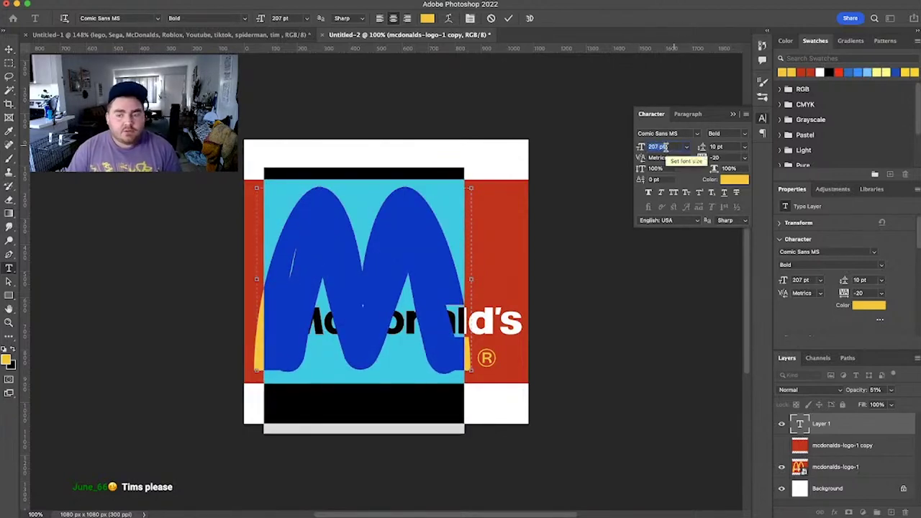
Step: Show the red mcdonalds-logo-1 copy layer beneath the M and raise its opacity to 72%
left_click(863, 446)
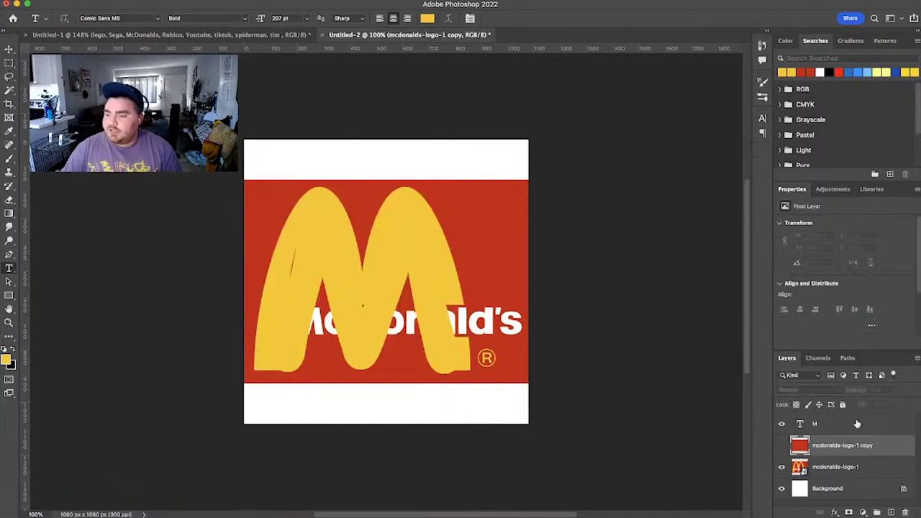
left_click(798, 431)
left_click(781, 446)
left_click(843, 447)
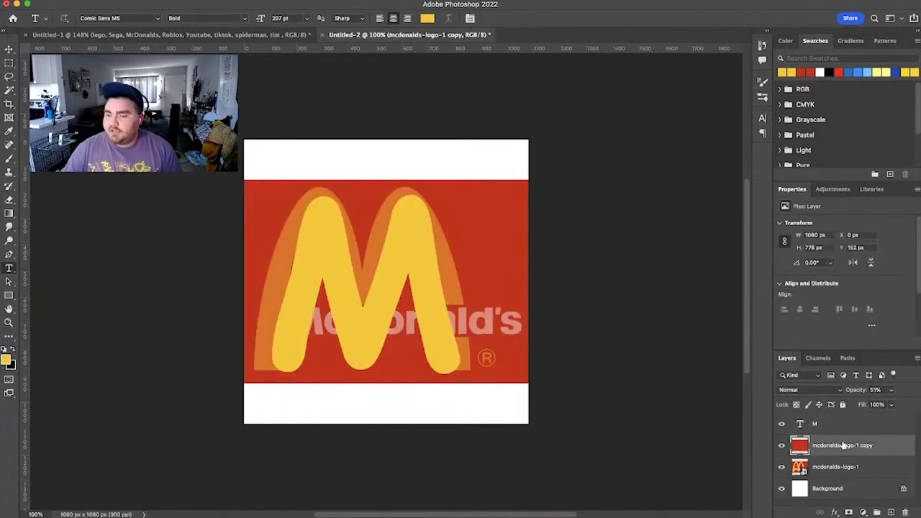
left_click(893, 391)
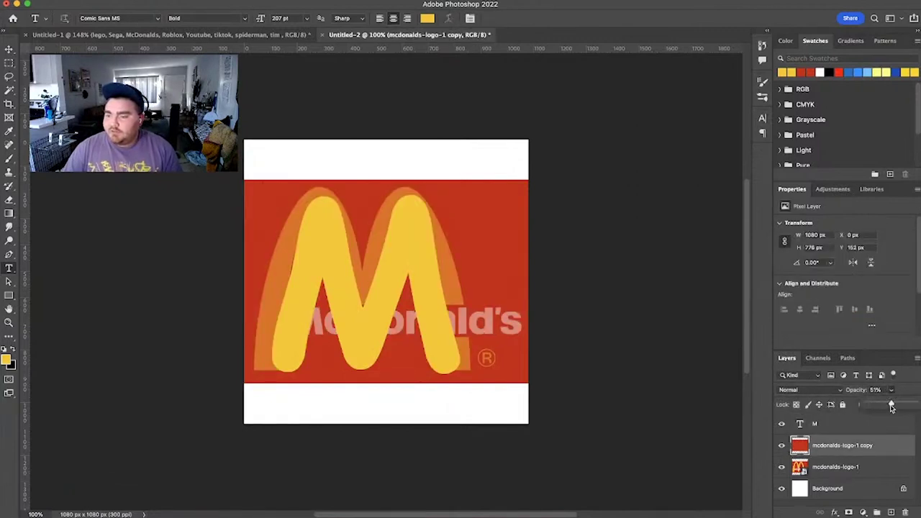
mouse_move(893, 405)
left_mouse_down()
mouse_move(913, 405)
mouse_move(896, 404)
left_mouse_up()
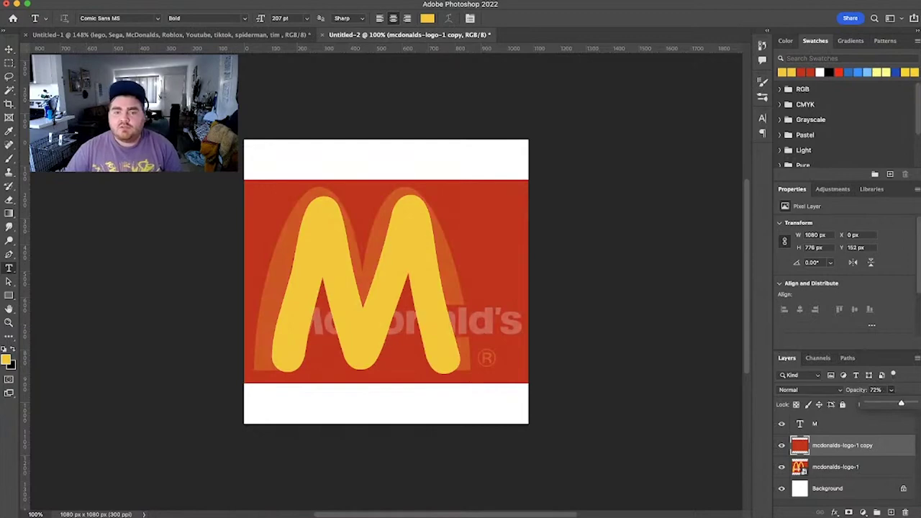
Step: Rasterize the bold M text layer and stretch it over the arches to about 849 × 720 px
left_click(10, 49)
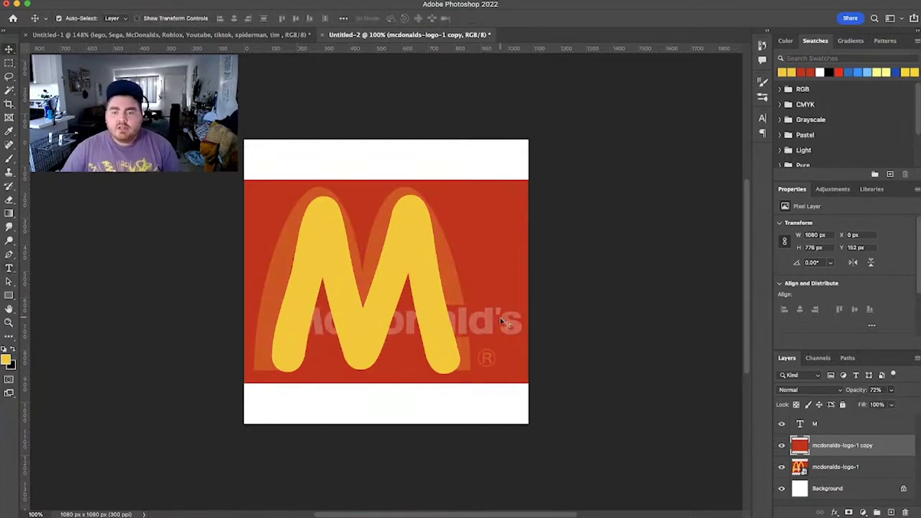
left_click(417, 238)
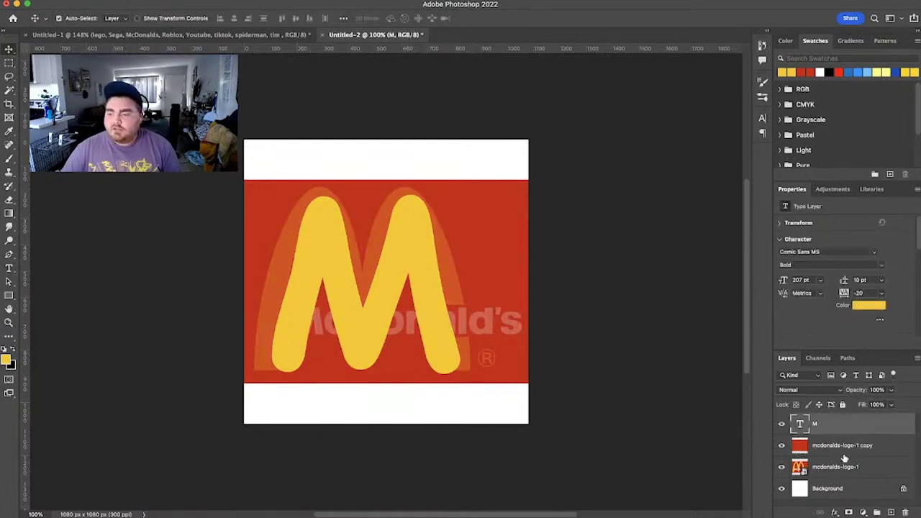
right_click(826, 426)
left_click(727, 328)
key("super+t")
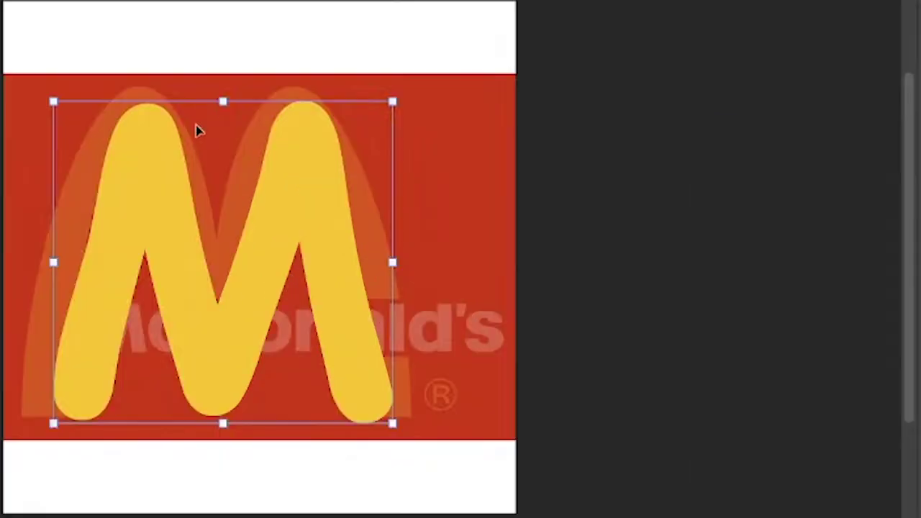
left_click_drag(365, 192, 368, 188)
left_click_drag(226, 88, 222, 82)
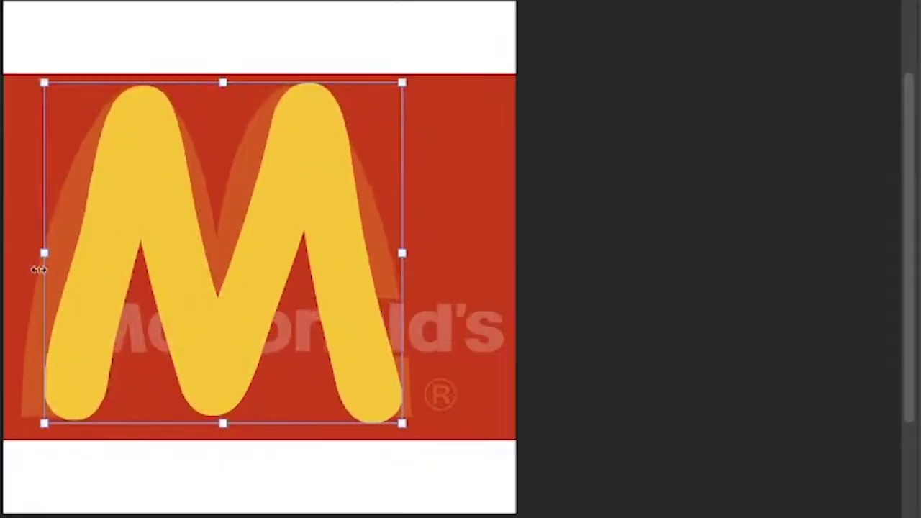
left_click_drag(41, 251, 21, 251)
left_click_drag(402, 252, 425, 251)
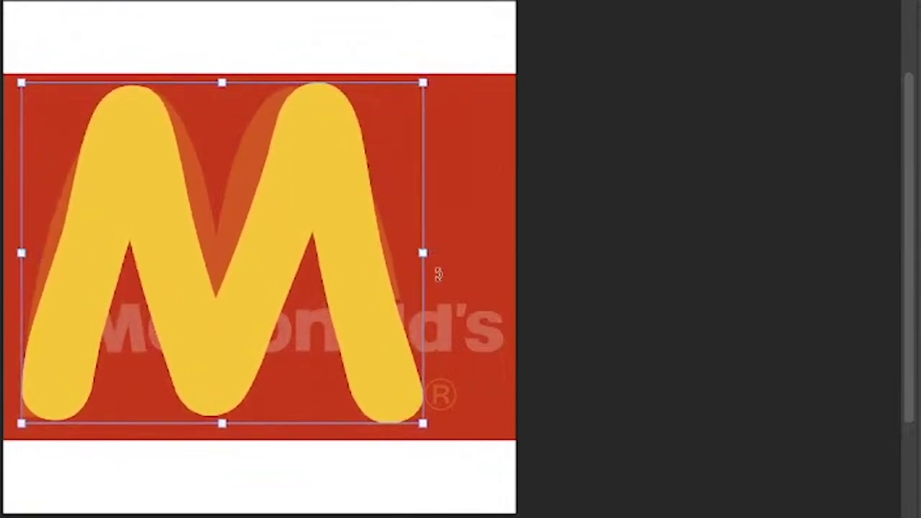
key("Return")
Step: Nudge the stretched M over the arches to about X 30 px, Y 173 px
left_click_drag(295, 201, 276, 213)
key("Up")
key("Up")
key("Up")
key("Up")
key("Right")
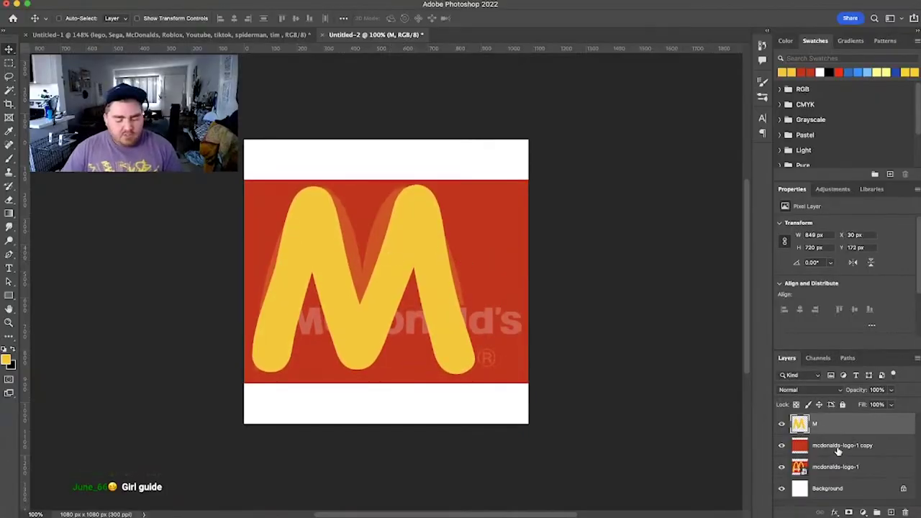
Step: Undo the recent edits until the M is an unscaled, editable text layer again
key("super+z")
key("super+z")
key("super+z")
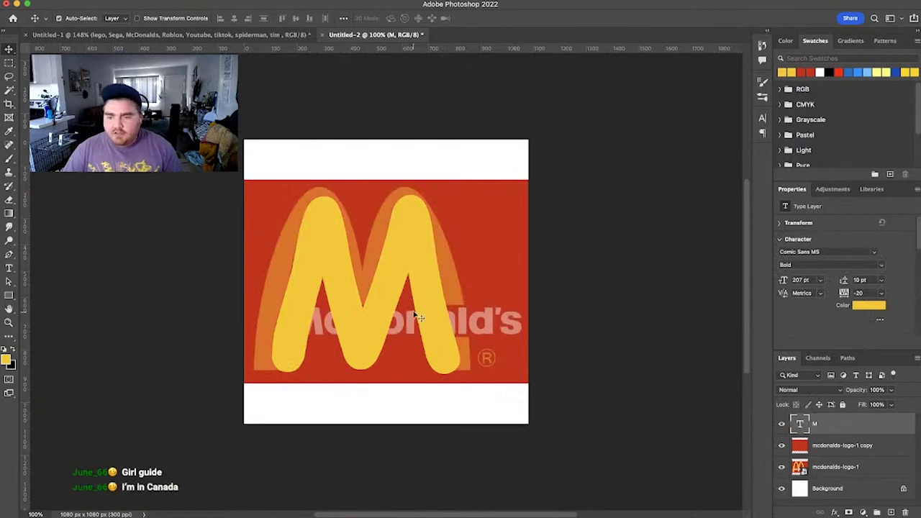
Step: Change the font style of the M from Bold to Regular and commit the text edit
double_click(417, 294)
left_click(761, 119)
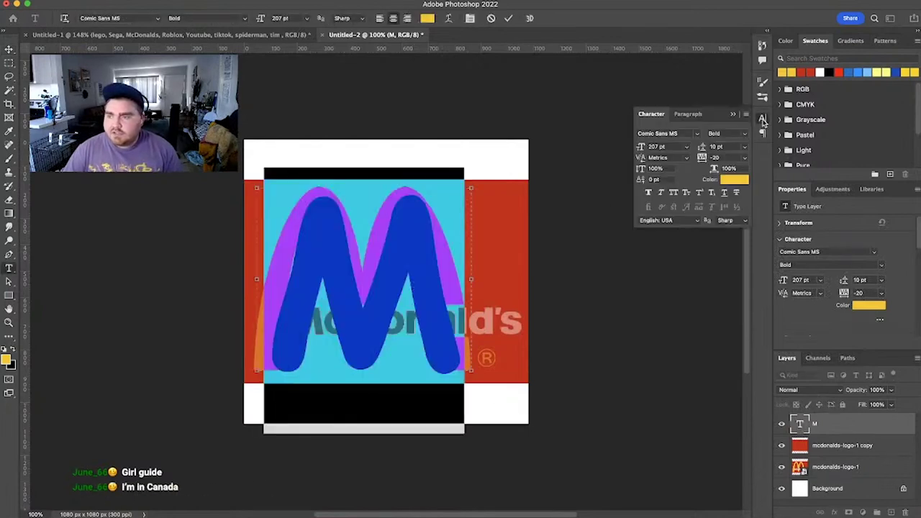
left_click(746, 134)
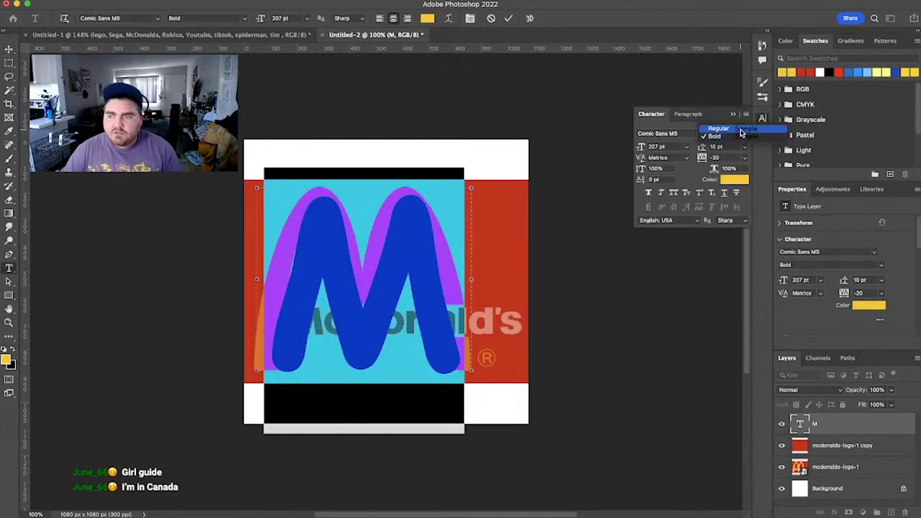
left_click(741, 128)
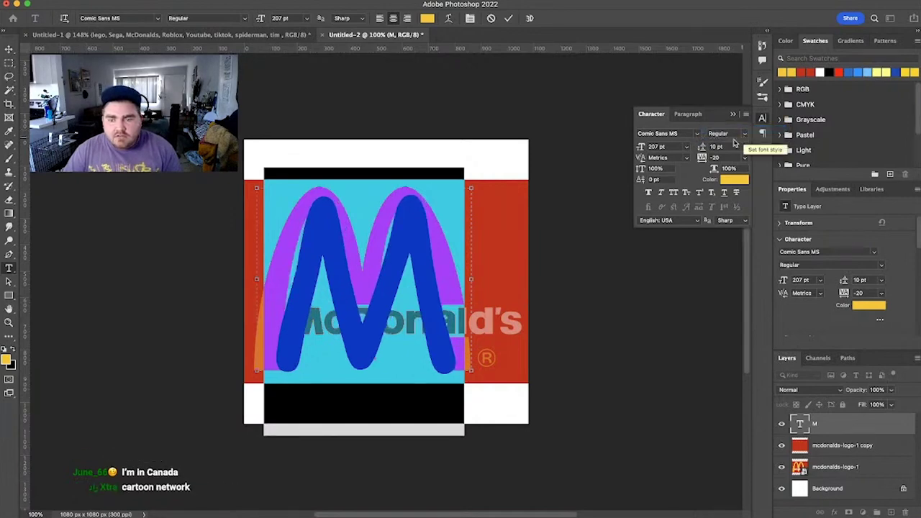
left_click(9, 48)
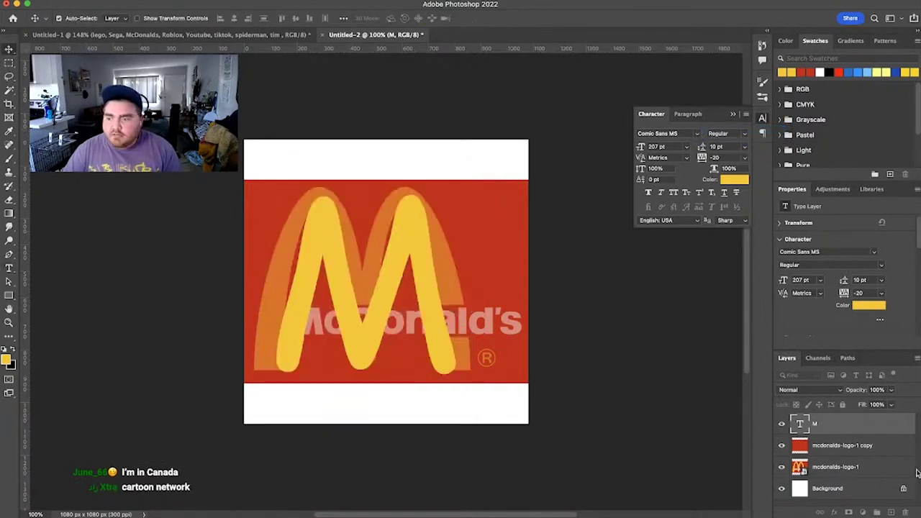
Step: Rasterize the regular-weight M and stretch it over the arches to about 846 × 722 px
right_click(855, 432)
left_click(755, 331)
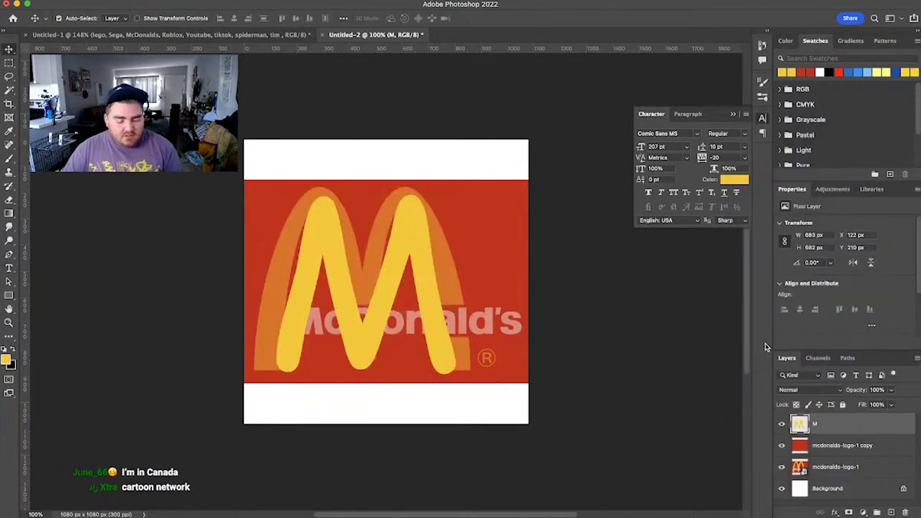
key("super+t")
left_click_drag(365, 193, 366, 184)
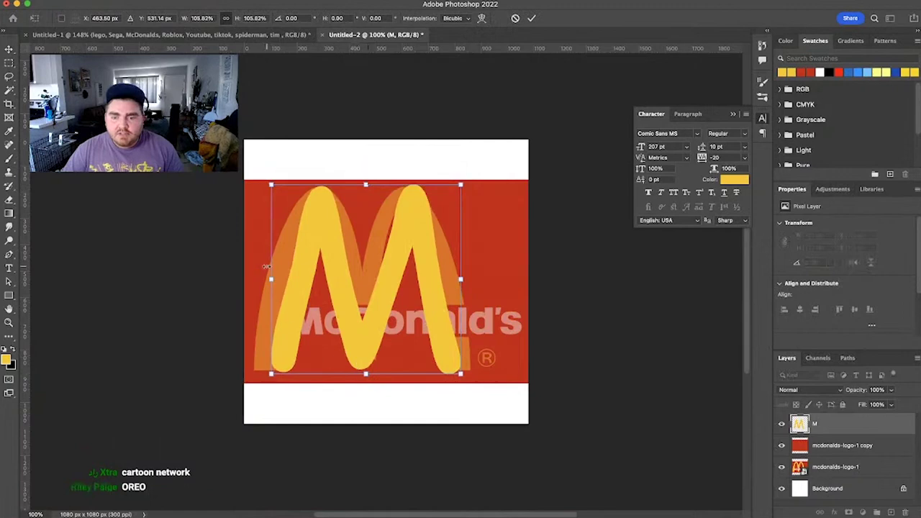
mouse_move(270, 279)
left_mouse_down()
mouse_move(245, 278)
mouse_move(254, 277)
left_mouse_up()
left_click_drag(463, 282, 479, 280)
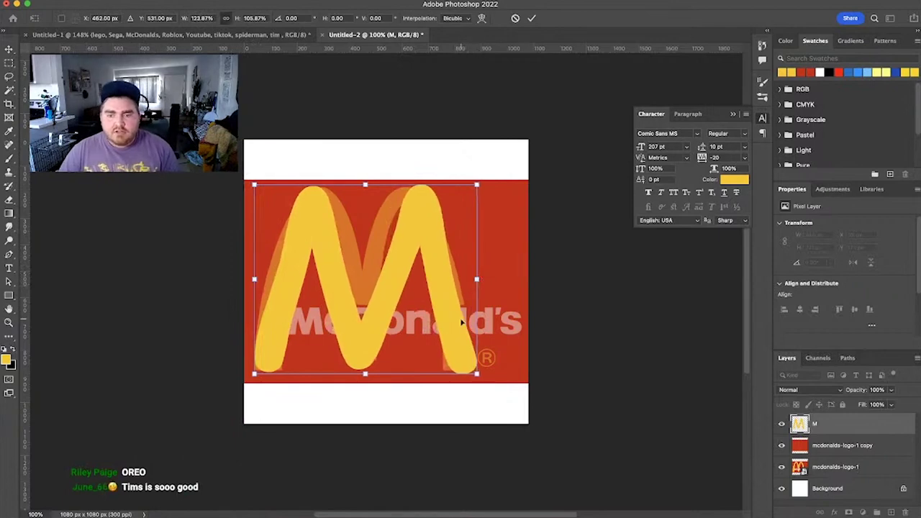
key("Return")
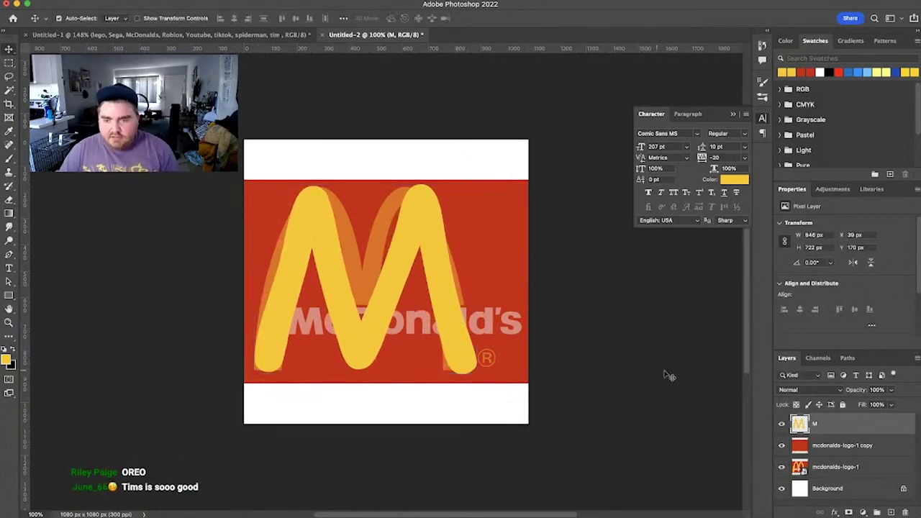
Step: Add a new empty layer above the M, and lower the M layer's opacity to 61%
left_click(891, 512)
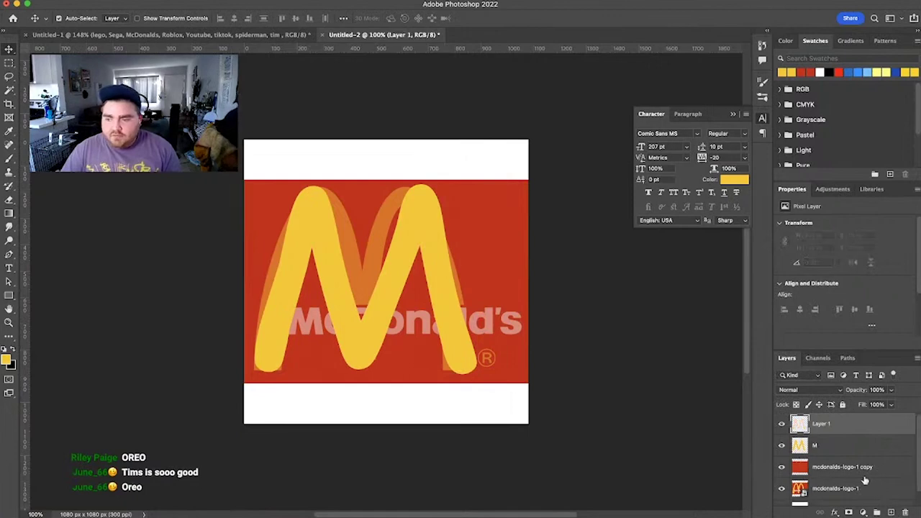
left_click(891, 390)
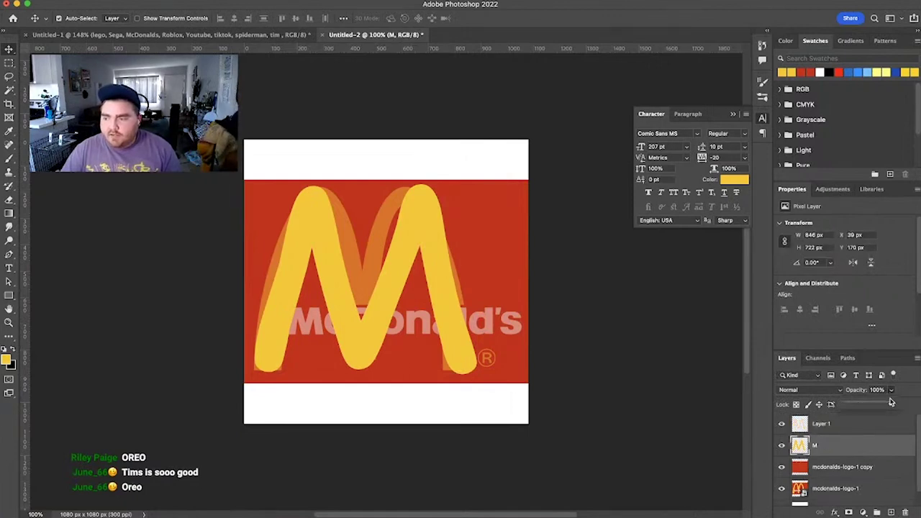
left_click_drag(892, 404, 873, 403)
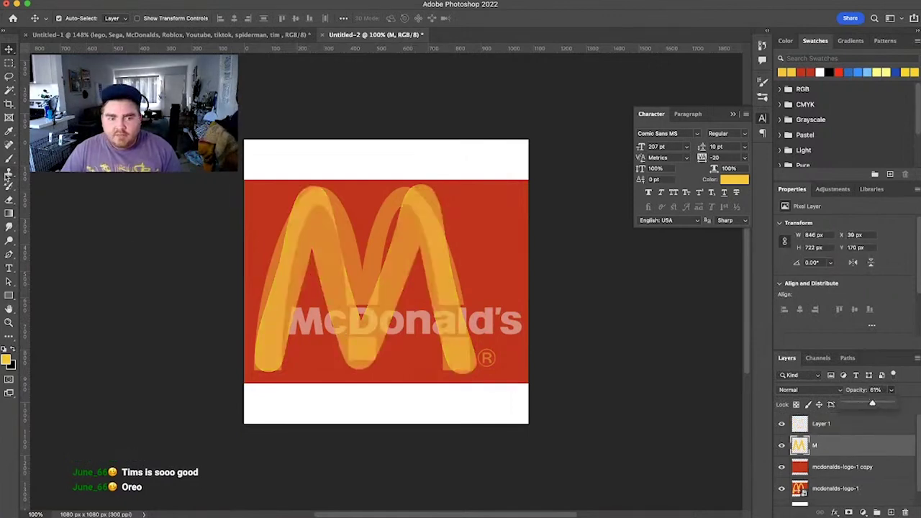
Step: Add a text box over the original wordmark and enter "McDonald's" in white Comic Sans MS Bold
left_click(9, 268)
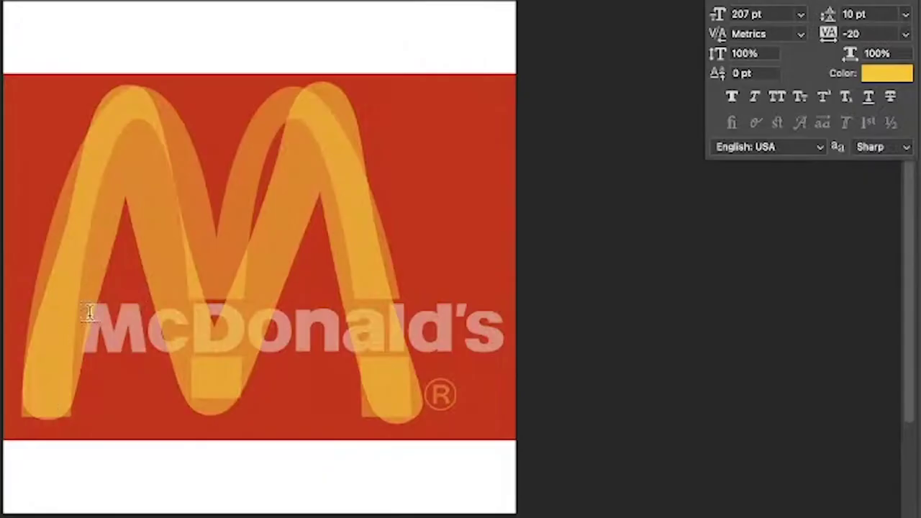
left_click_drag(290, 307, 521, 401)
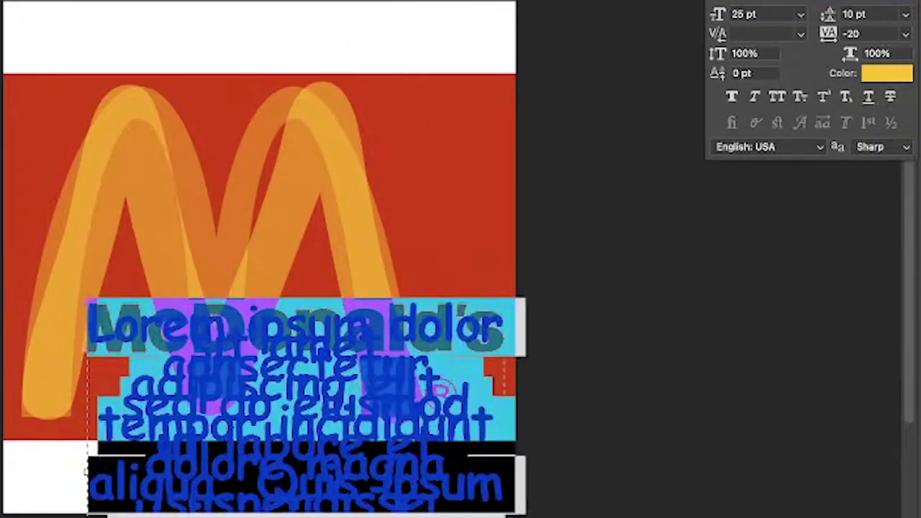
type("McDonald's")
key("ctrl+a")
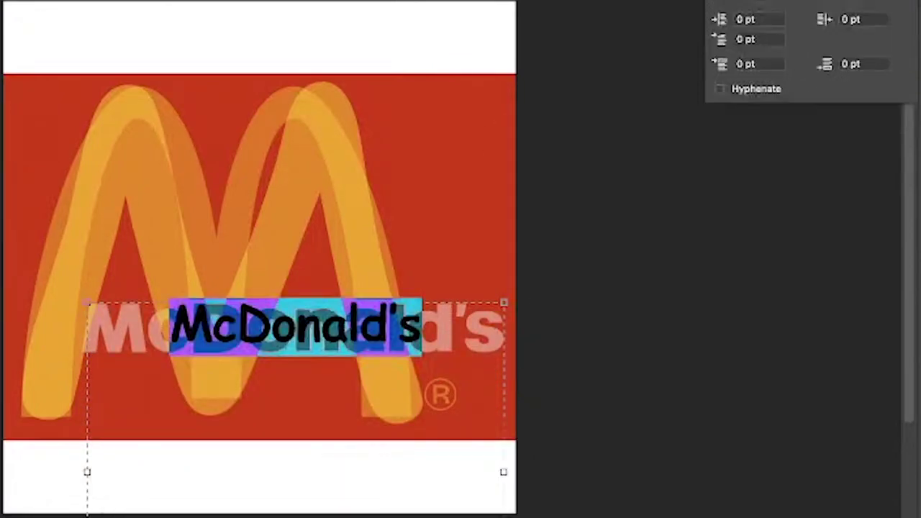
Step: Left-align the McDonald's text and set its font size to 34 pt
key("ctrl+shift+l")
left_click(762, 16)
type("30")
key("Return")
key("Up")
key("Up")
key("Up")
key("Up")
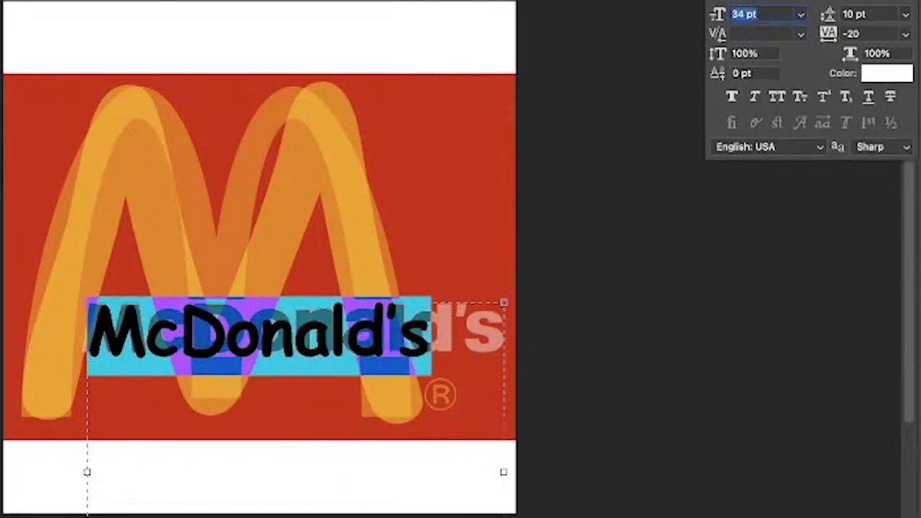
Step: Set the tracking of the McDonald's text to 100 and commit the text
left_click(878, 33)
type("100")
key("Return")
key("ctrl+Return")
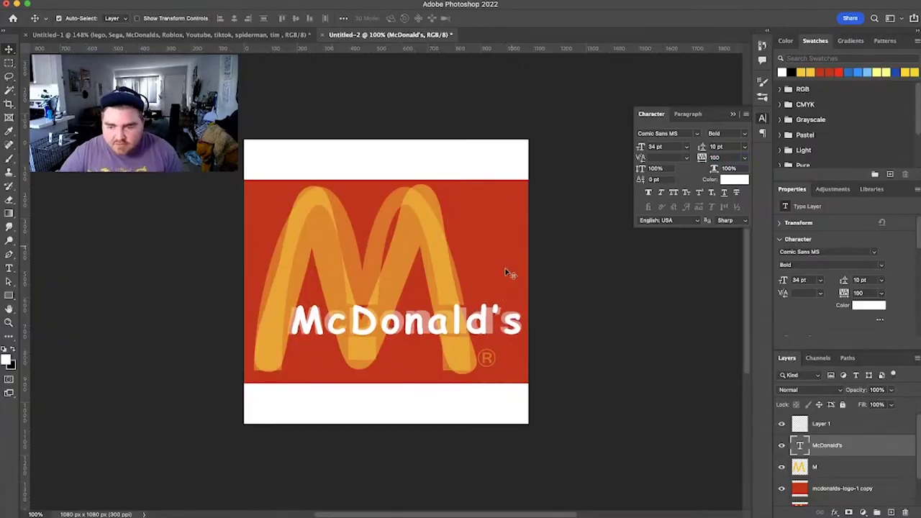
Step: Set the tracking of the McDonald's text to 40 and commit the text
double_click(478, 330)
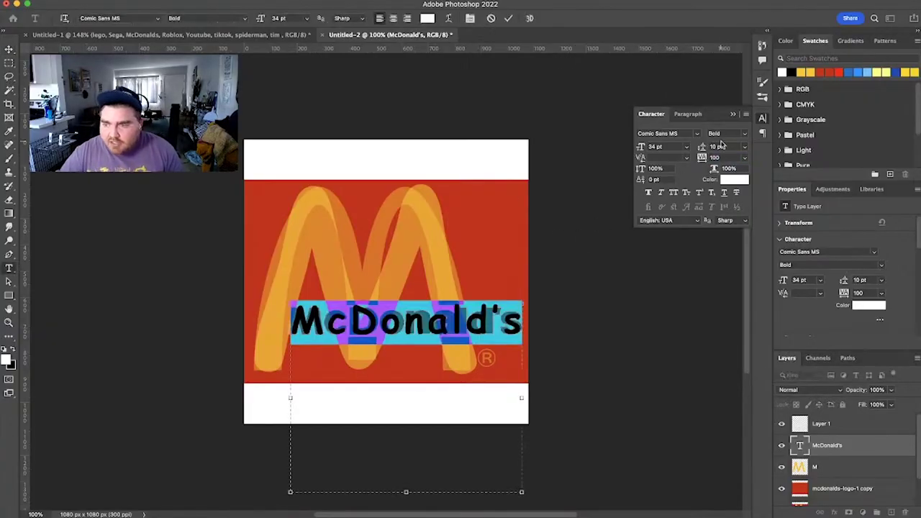
type("40")
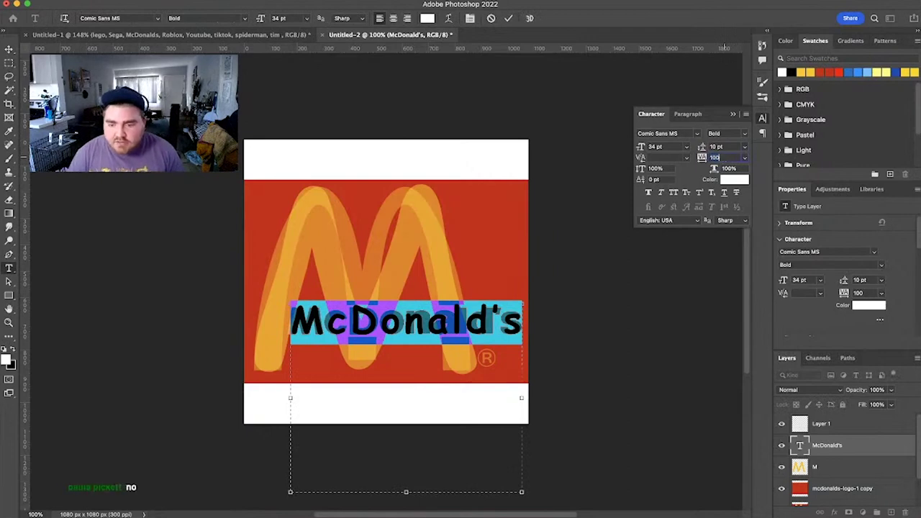
key("Return")
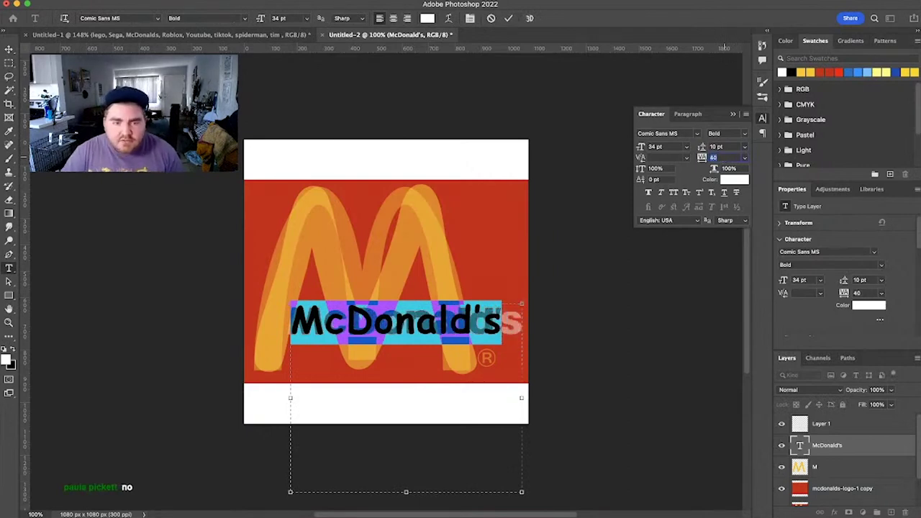
left_click(9, 48)
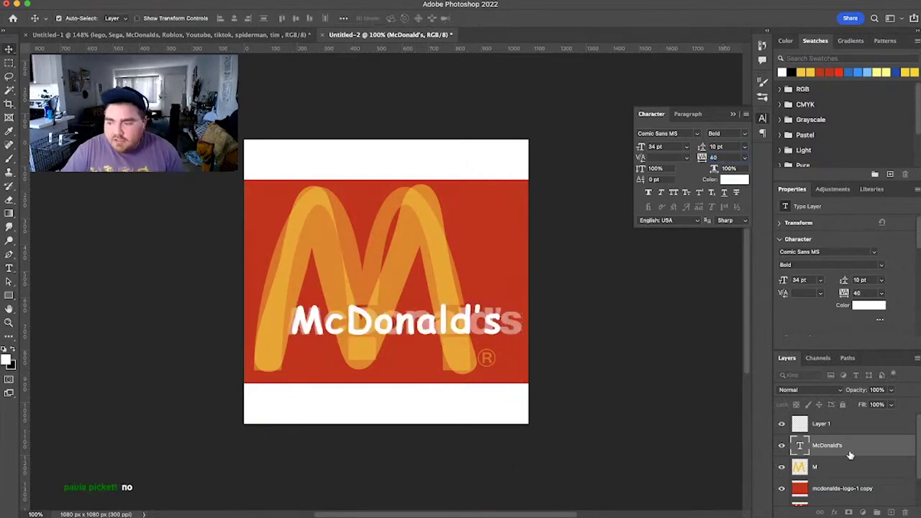
Step: Rasterize the McDonald's text and stretch it horizontally to about 868 px wide to match the original wordmark
right_click(850, 454)
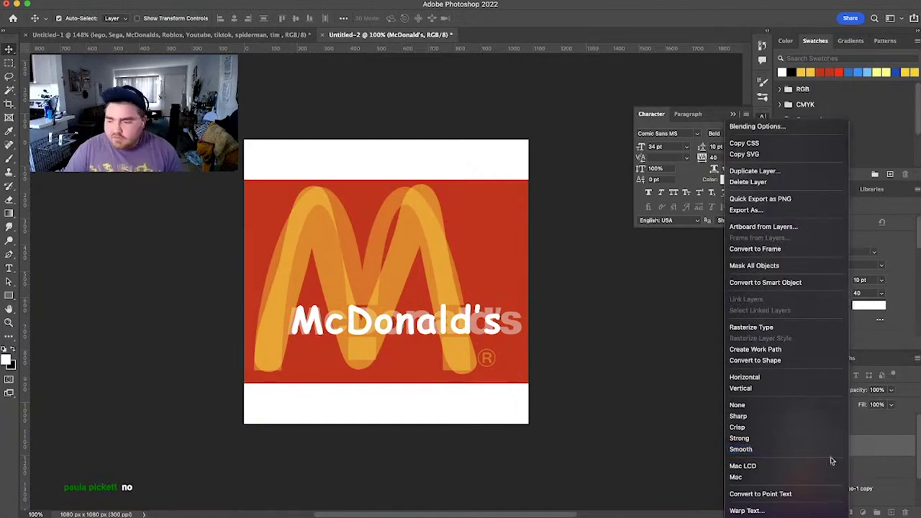
left_click(763, 327)
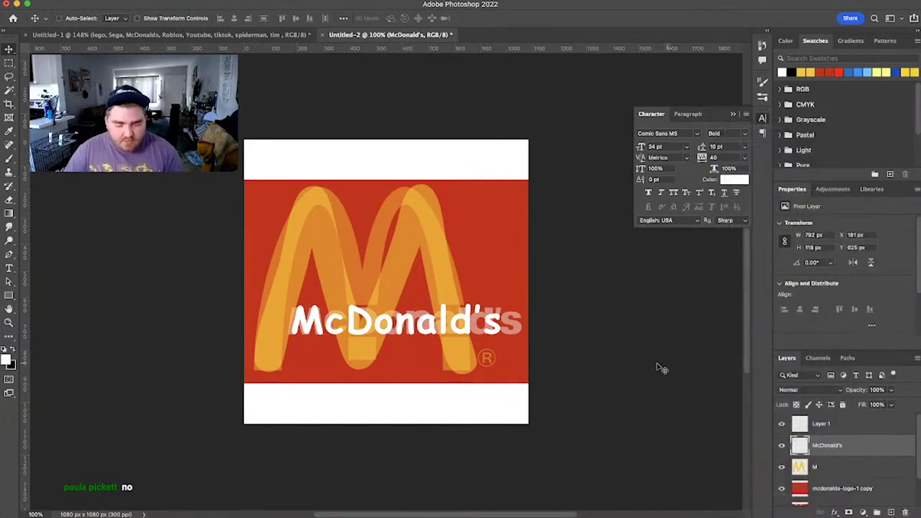
key("ctrl+t")
left_click_drag(502, 317, 523, 317)
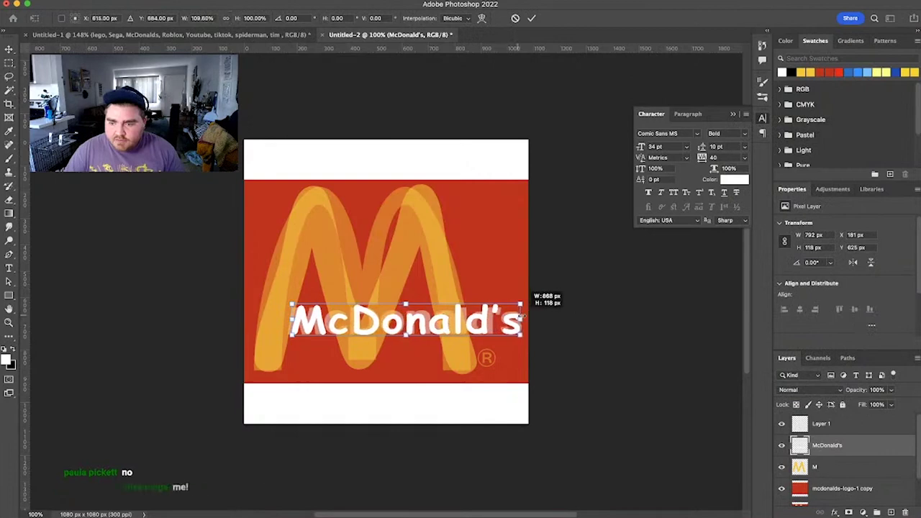
Step: Hide and reshow the McDonald's, M and red background layers to compare the Comic Sans version with the original logo
left_click(803, 488)
left_click(782, 445)
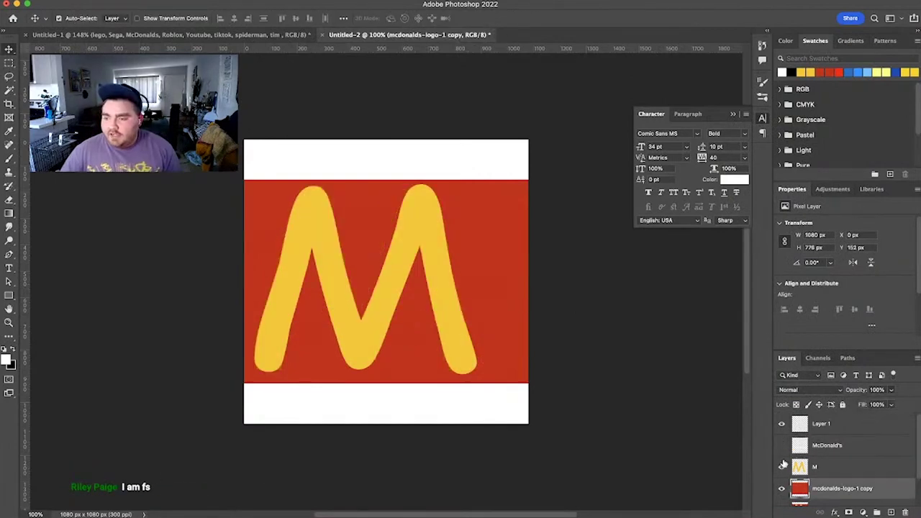
left_click(782, 467)
left_click(781, 488)
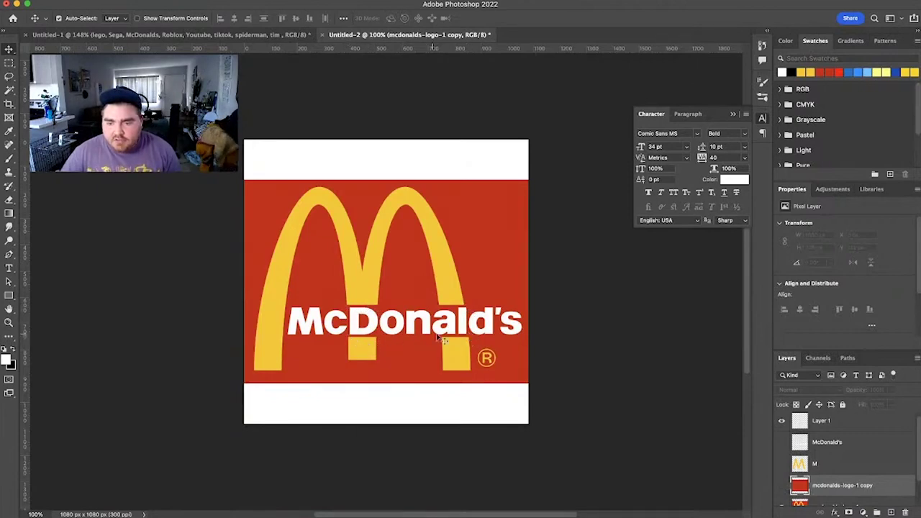
left_click(781, 463)
left_click(782, 442)
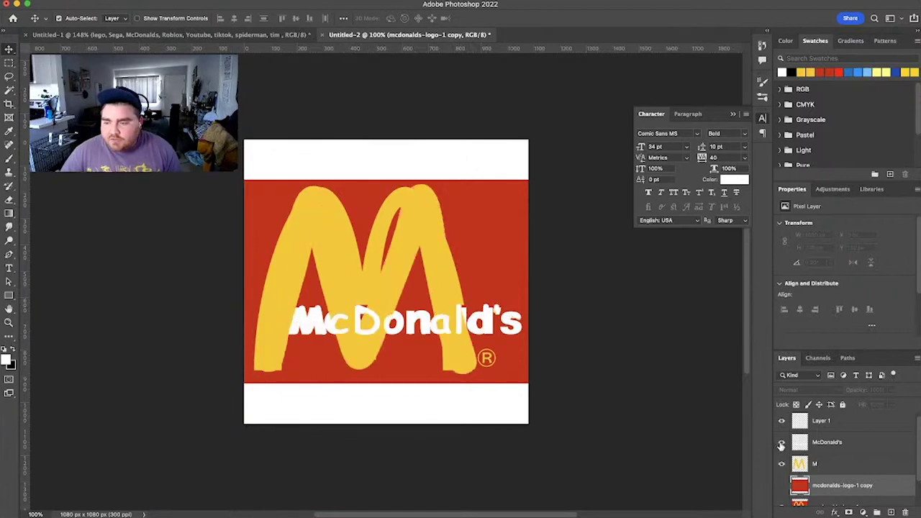
left_click(782, 487)
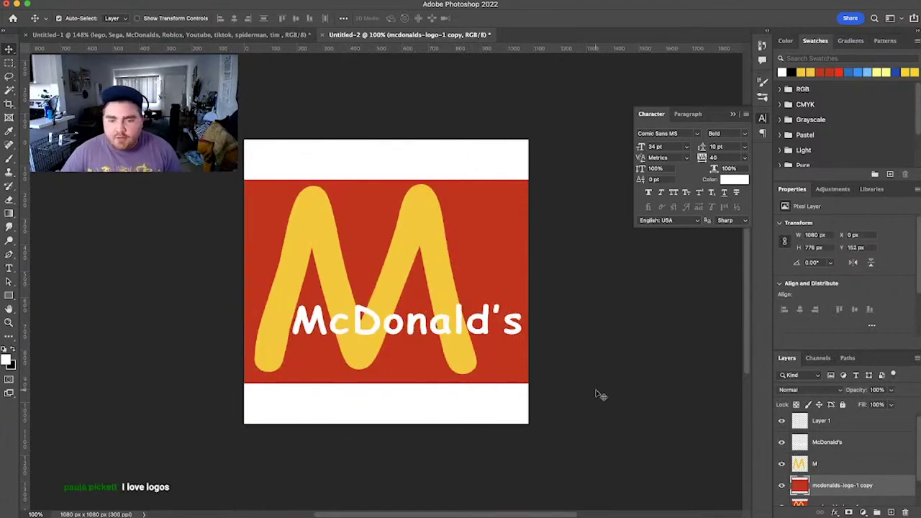
Step: Select a rectangular band about 702 px by 132 px around the wordmark, delete it from the M layer and deselect
left_click(10, 64)
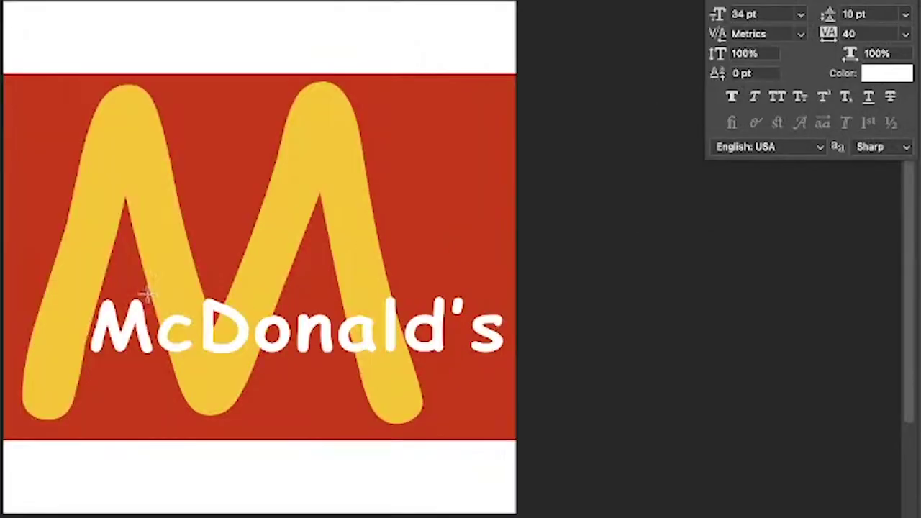
left_click_drag(148, 294, 480, 355)
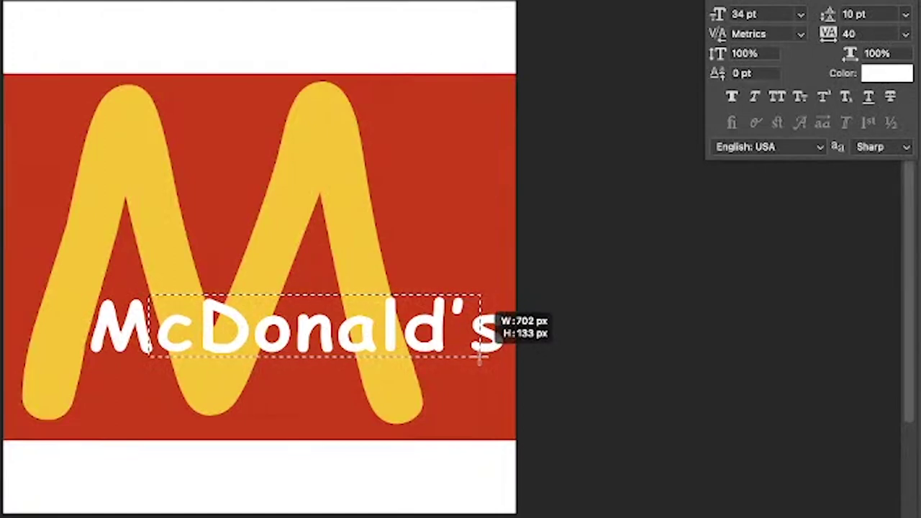
left_click_drag(480, 355, 480, 356)
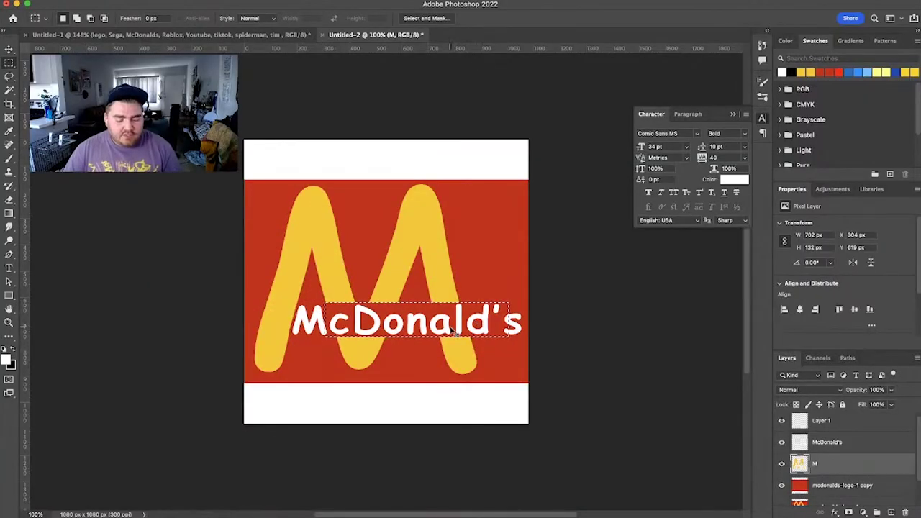
left_click(477, 398)
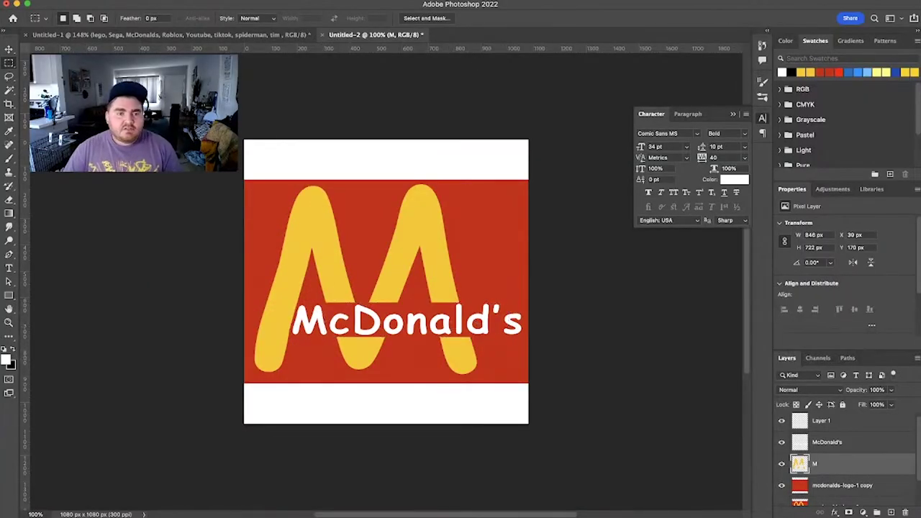
Step: Nudge the McDonald's wordmark layer a few pixels to the right
left_click(8, 49)
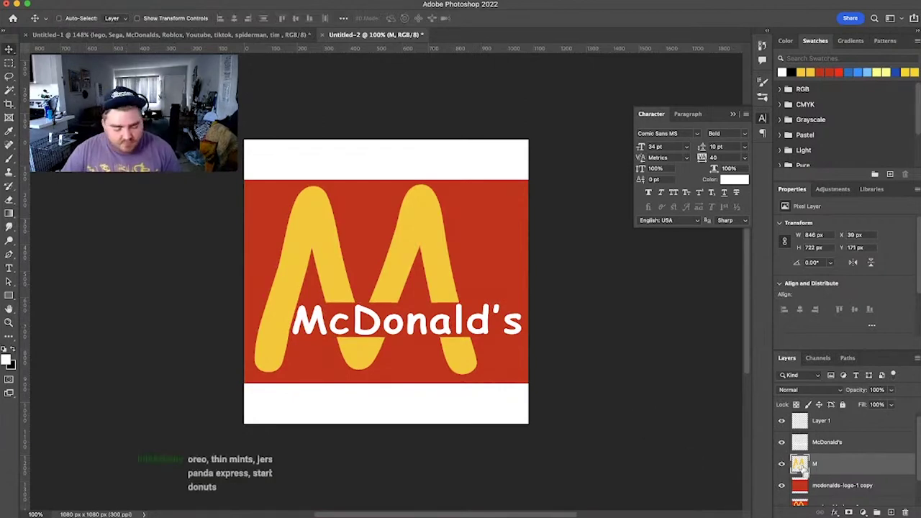
left_click(835, 444)
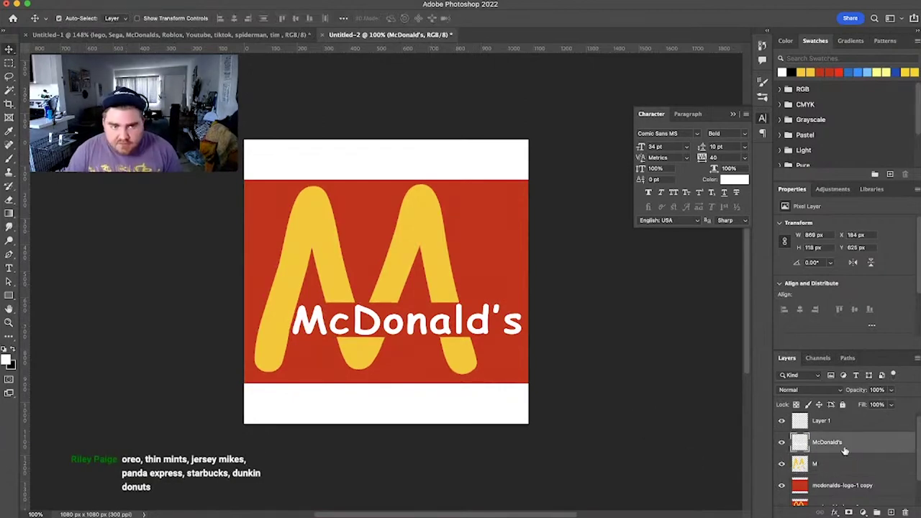
key("Right")
key("Right")
key("Right")
key("Right")
key("Right")
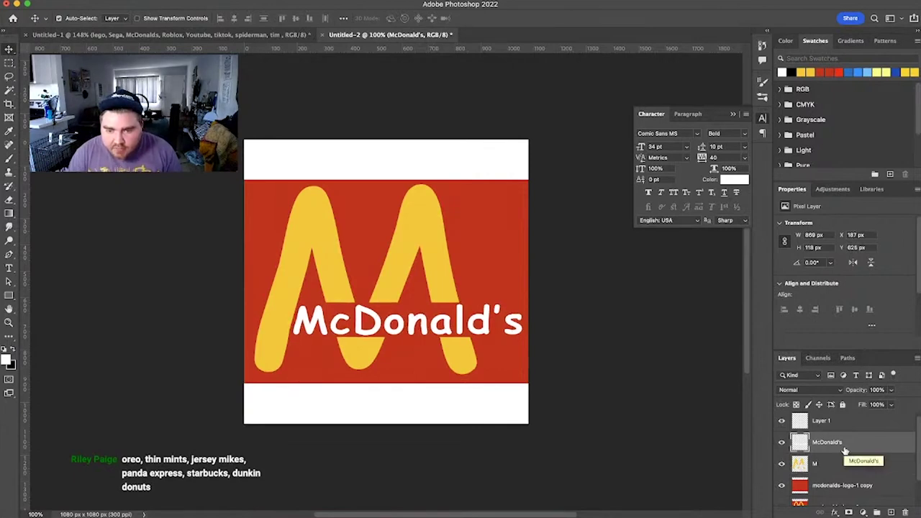
scroll(784, 453, "down", 1)
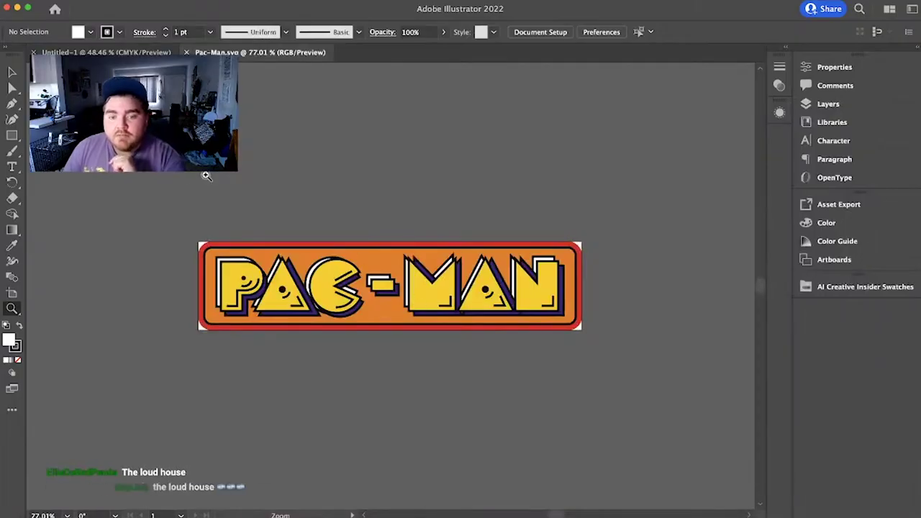
Step: In Adobe Illustrator, copy the whole PAC-MAN logo from Pac-Man.svg and paste it into the Untitled-1 document
left_click(11, 72)
key("super+a")
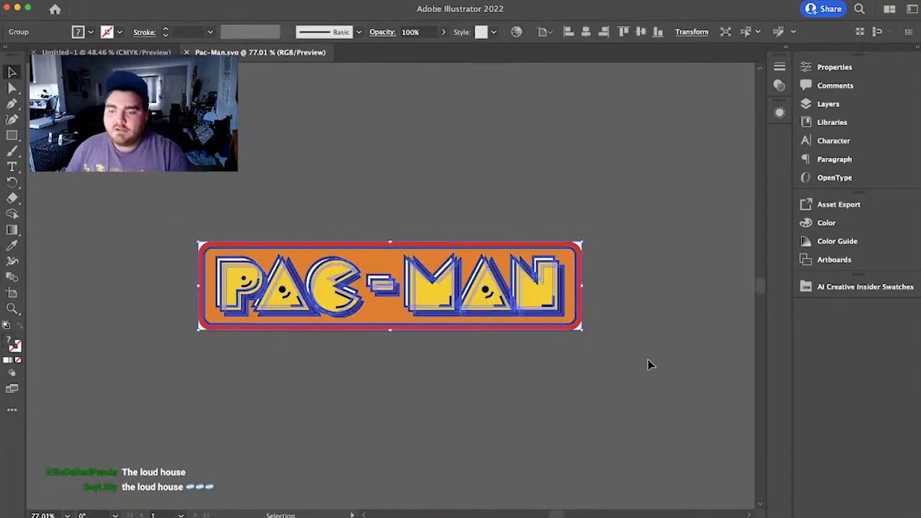
left_click(119, 52)
key("super+v")
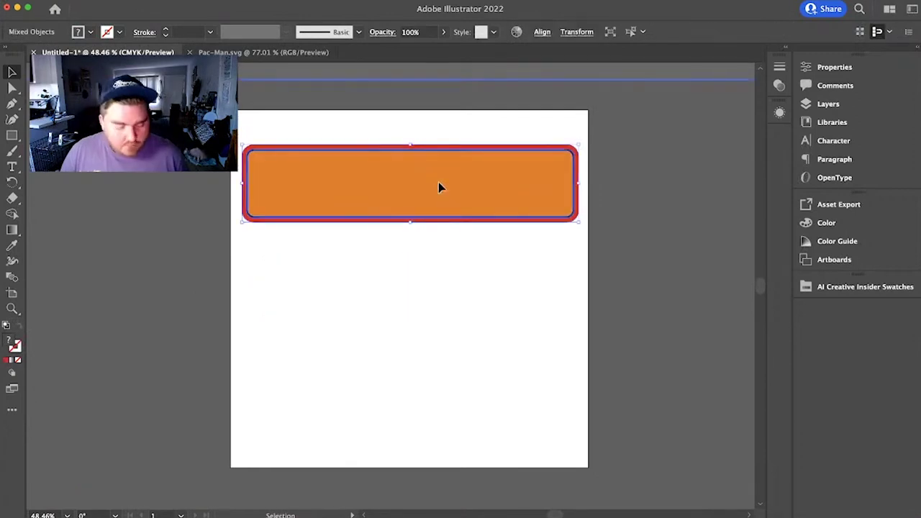
Step: Move the empty orange frame with its red border below the original PAC-MAN logo, near the artboard's lower edge
left_click_drag(438, 184, 444, 319)
right_click(514, 374)
left_click(544, 419)
left_click(450, 413)
left_click_drag(321, 317, 321, 410)
left_click(701, 329)
Step: Add the text "PAC-MAN" between the two frames in Comic Sans MS Bold at 185 pt
left_click(12, 166)
triple_click(408, 295)
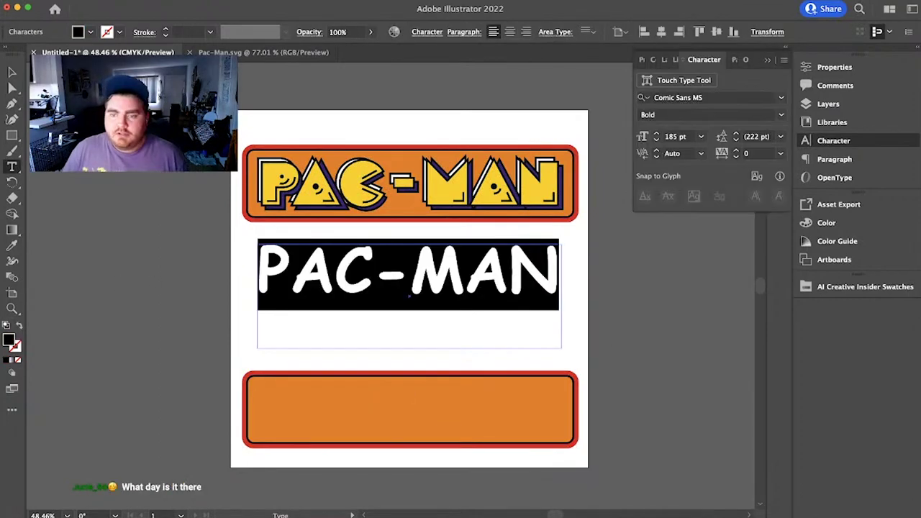
key("Escape")
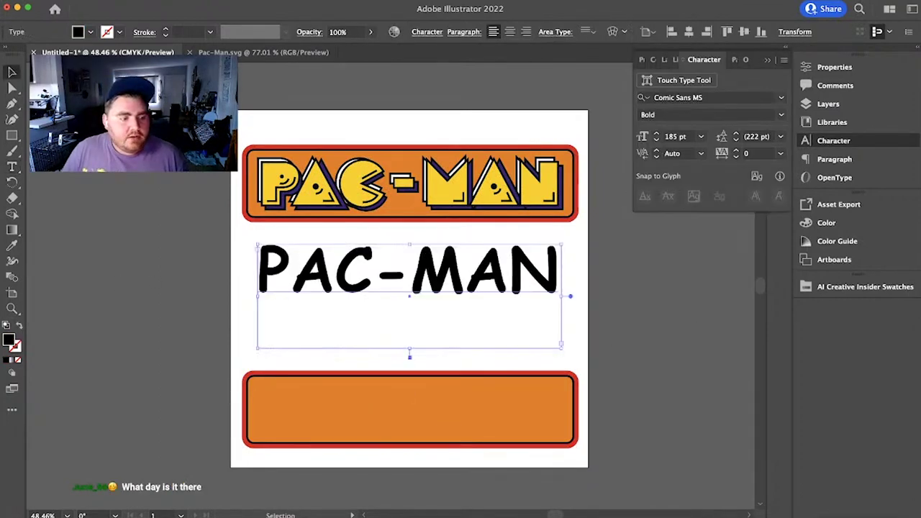
Step: Convert the PAC-MAN text to outlines and ungroup it into separate letters
right_click(452, 258)
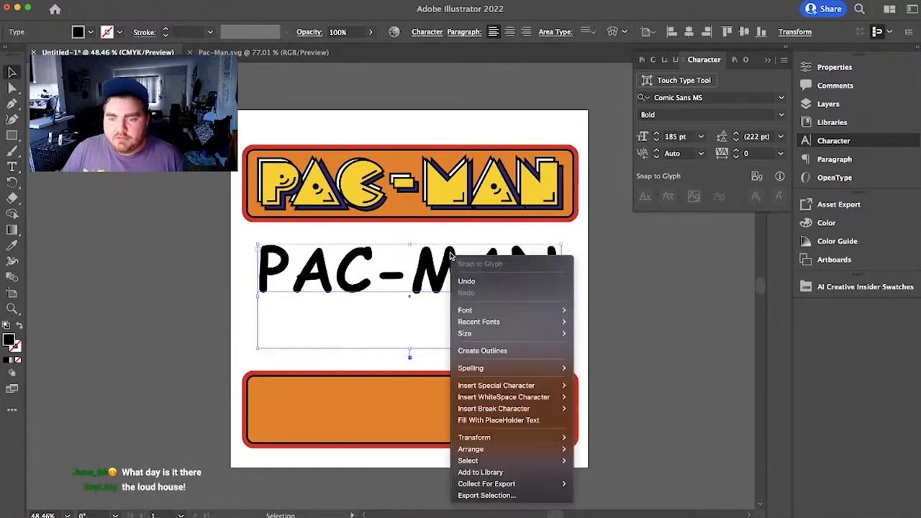
left_click(476, 350)
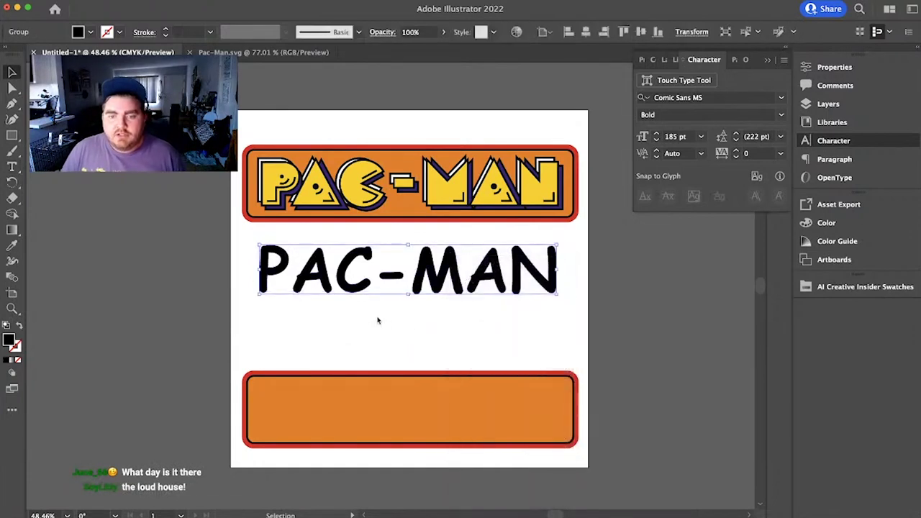
right_click(345, 271)
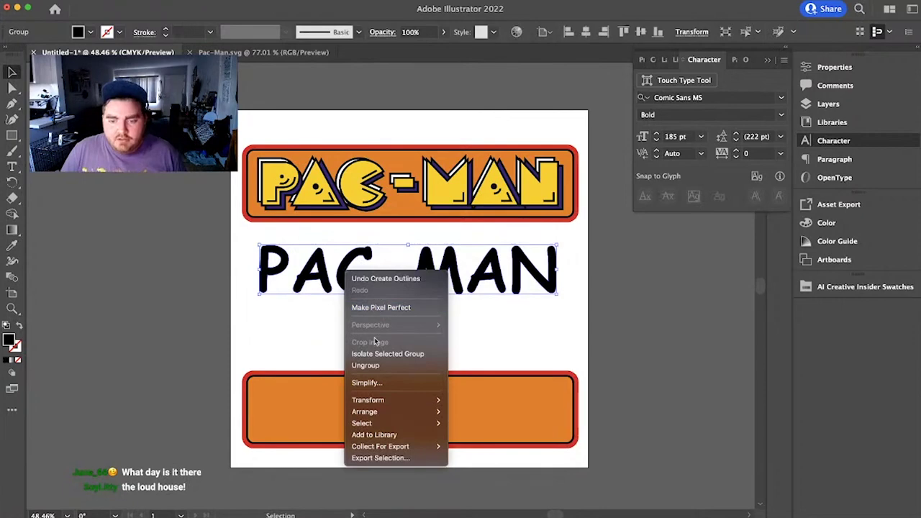
left_click(367, 366)
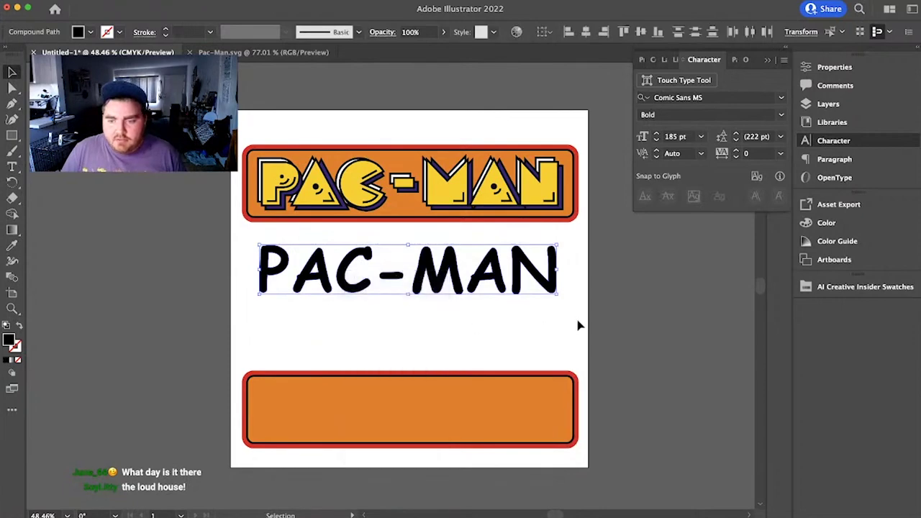
Step: Move the outlined PAC-MAN letters up over the original logo's lettering
left_click(828, 104)
left_click_drag(283, 245, 286, 176)
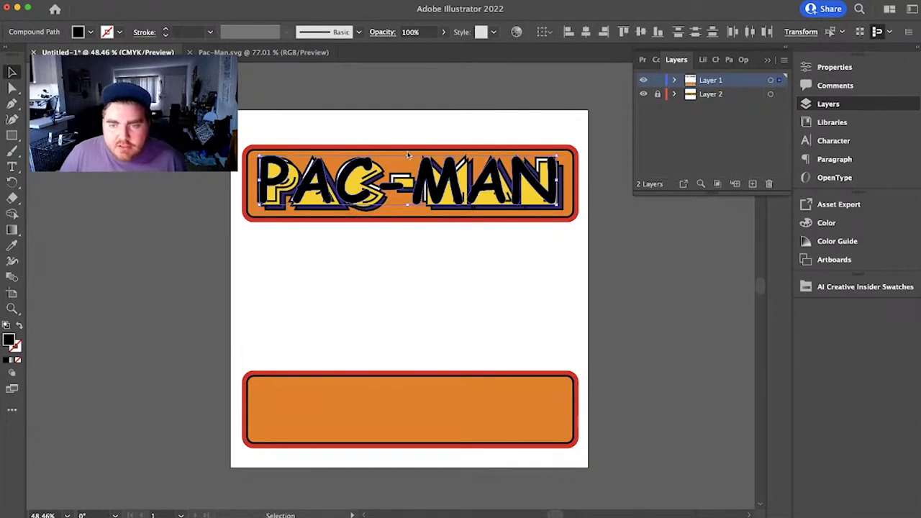
left_click_drag(411, 159, 412, 161)
Step: Reposition the individual letters and the hyphen so they line up with the matching characters of the original logo
mouse_move(332, 182)
left_mouse_down()
mouse_move(352, 217)
mouse_move(326, 183)
left_mouse_up()
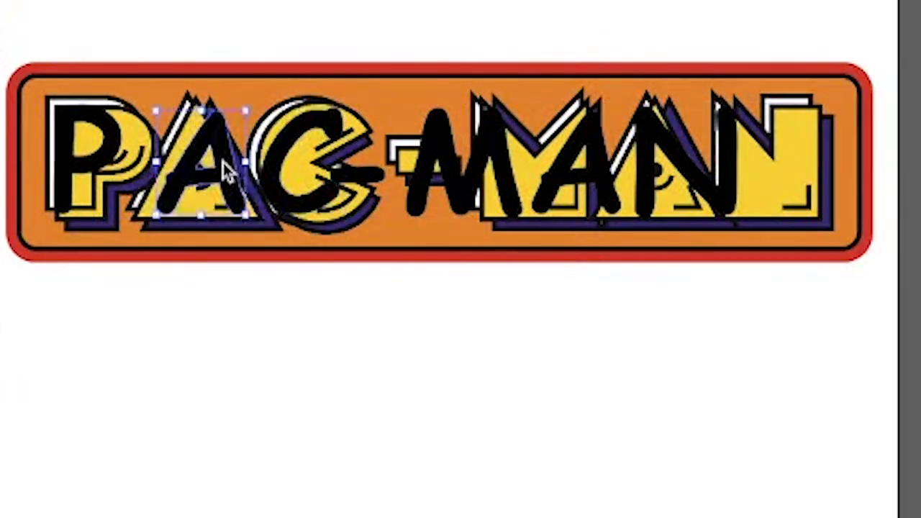
left_click_drag(489, 169, 586, 161)
left_click_drag(683, 172, 777, 169)
left_click_drag(634, 173, 691, 173)
left_click_drag(360, 172, 442, 181)
left_click(317, 162)
left_click_drag(349, 218, 370, 226)
left_click_drag(208, 166, 193, 162)
Step: Select all the outlined letters, move them below the original logo and fill them with its yellow
left_click_drag(113, 123, 658, 194)
key("ctrl+a")
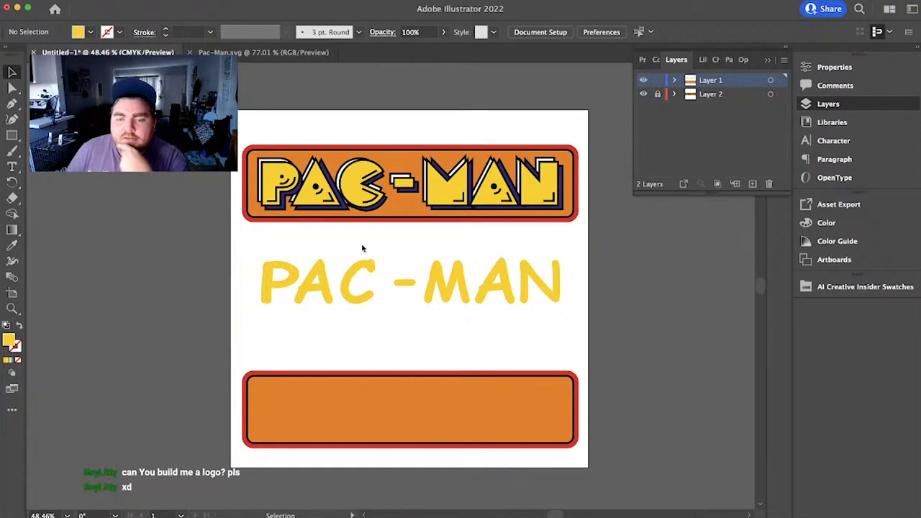
Step: Draw a closed yellow shape with the Pen tool that fills the hole inside the letter P
left_click(12, 104)
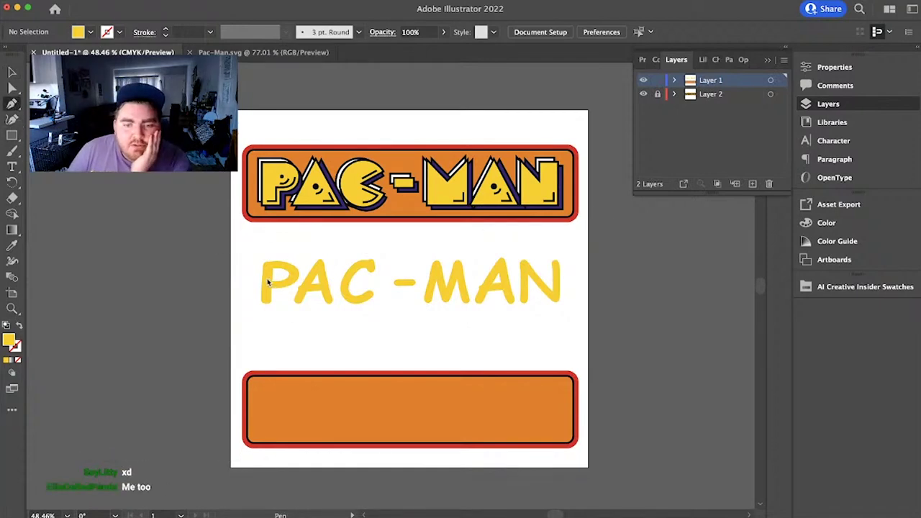
left_click_drag(268, 265, 295, 270)
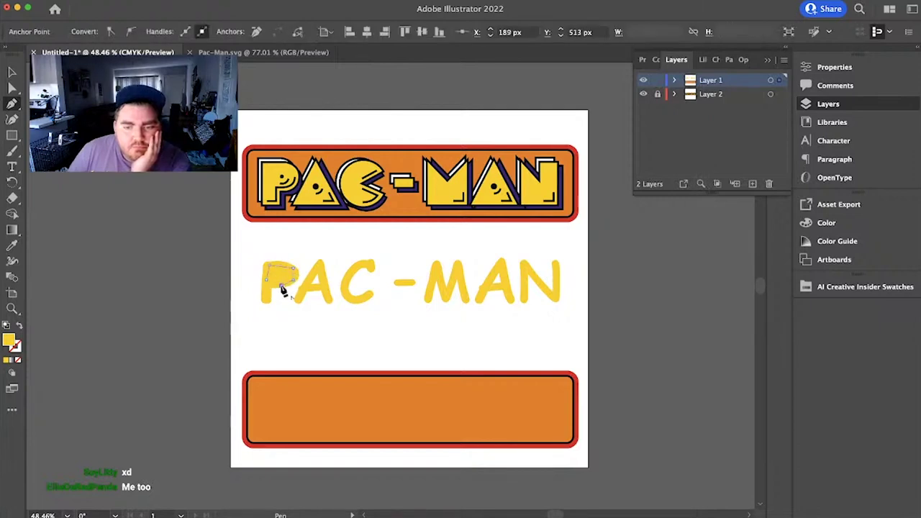
left_click(266, 284)
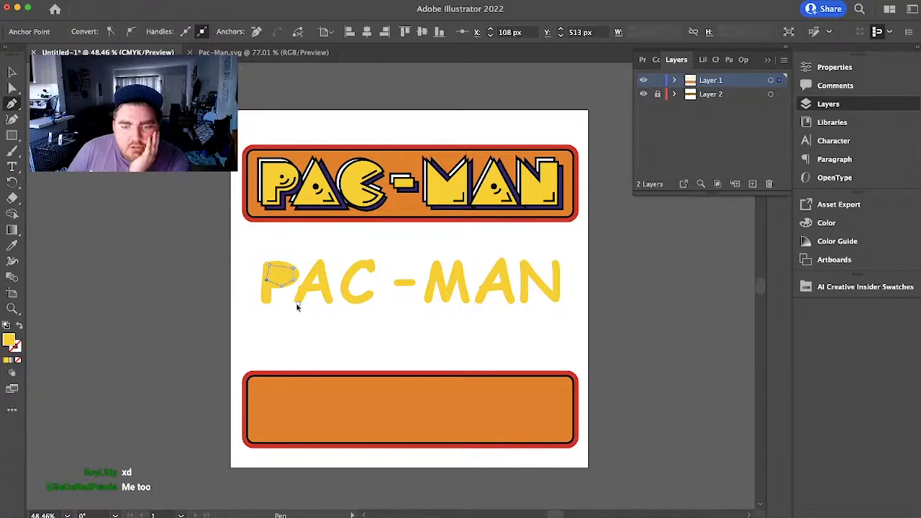
Step: Draw a closed yellow triangle with the Pen tool that fills the hole and gap of the first A
left_click(298, 305)
left_click_drag(329, 305, 355, 304)
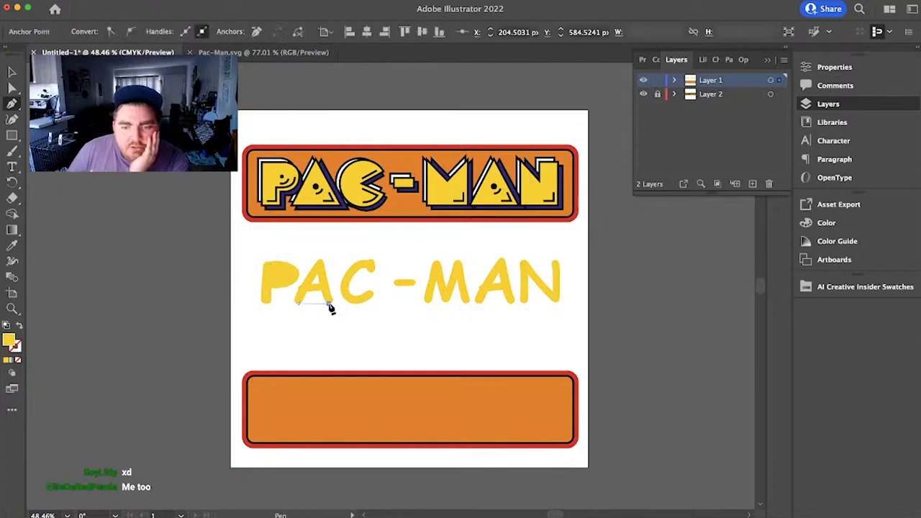
left_click(320, 271)
Step: Draw a closed yellow shape inside the letter C that fills it while leaving a wedge-shaped mouth
left_click(375, 268)
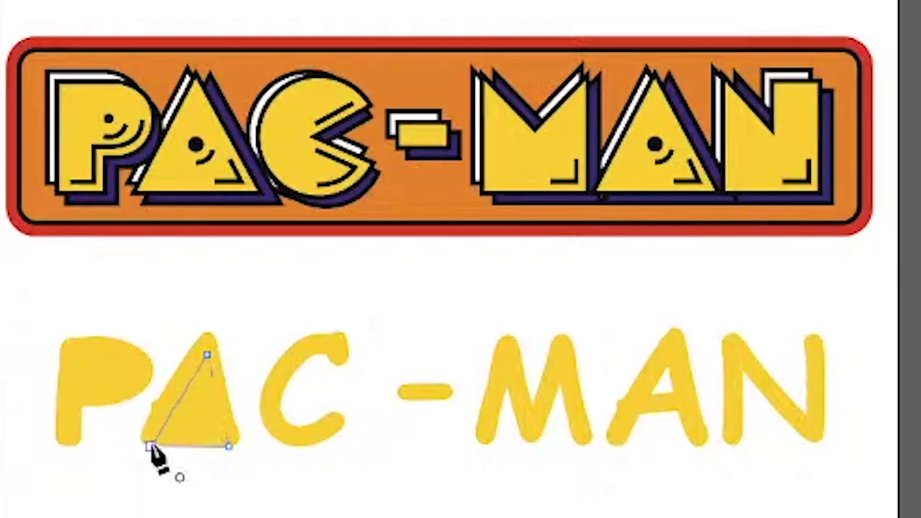
left_click(356, 282)
left_click(372, 289)
left_click(362, 296)
left_click(344, 297)
left_click(343, 288)
left_click(356, 272)
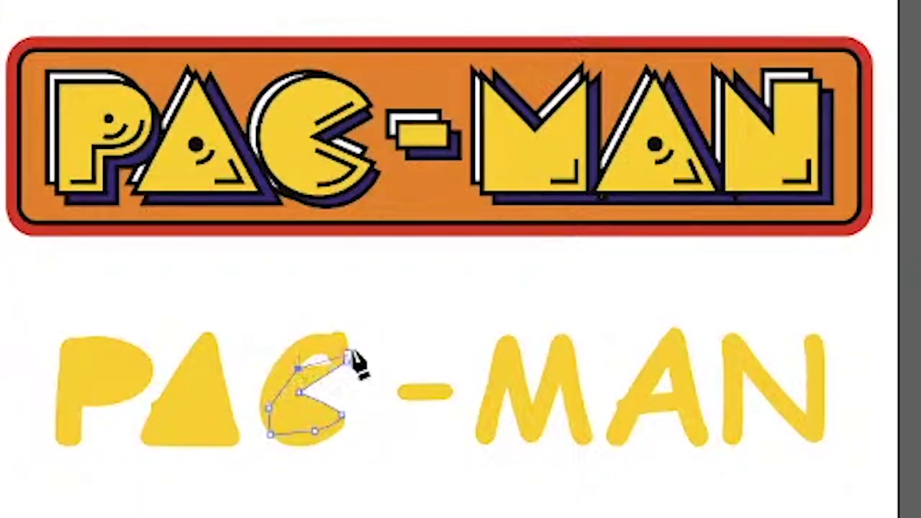
left_click(351, 354)
Step: Fill the gaps between the strokes of the M with a closed yellow shape, keeping the notch at its top
left_click(483, 443)
left_click(581, 445)
left_click(560, 355)
left_click(536, 416)
left_click(507, 362)
left_click(483, 444)
Step: Draw a closed yellow triangle that fills the hole and gap of the second A
left_click(617, 446)
left_click(698, 447)
left_click(675, 347)
left_click(621, 423)
left_click(616, 447)
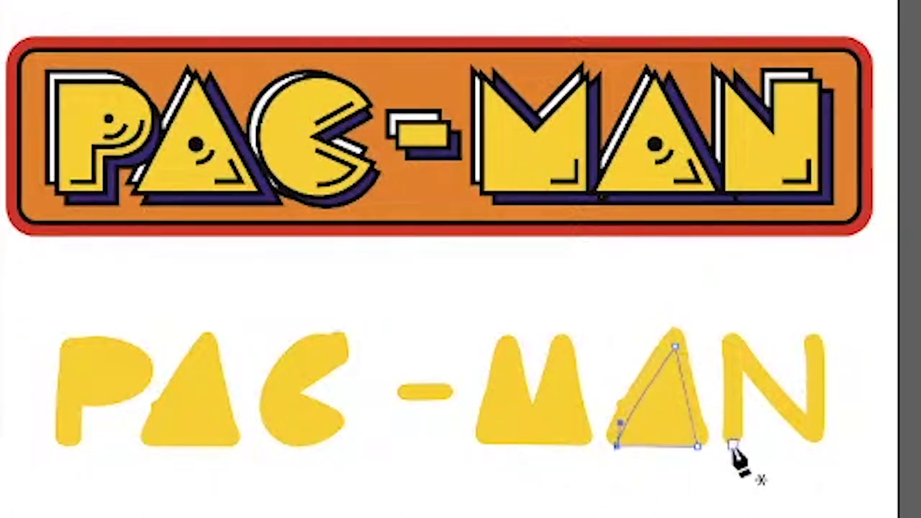
Step: Fill the gap below the diagonal of the letter N with a closed yellow shape
left_click(732, 445)
left_click(734, 353)
left_click(812, 439)
left_click(816, 345)
left_click(815, 440)
left_click(732, 444)
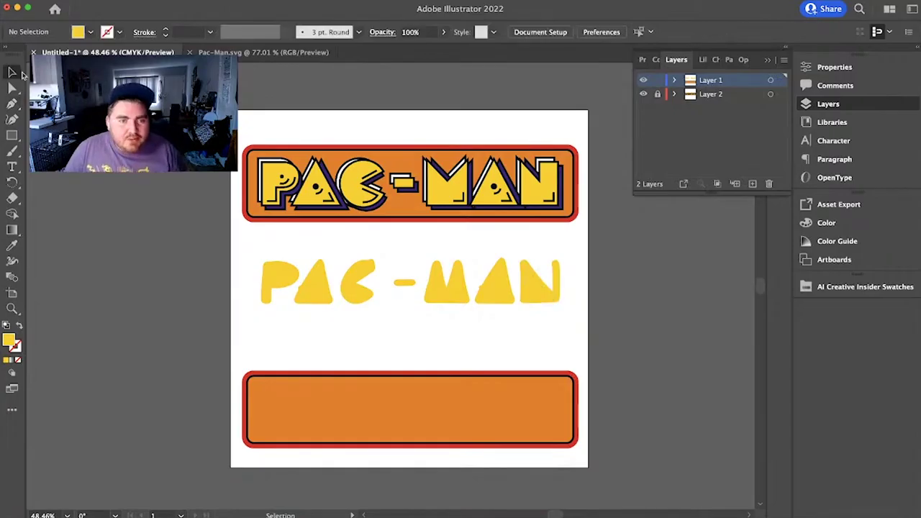
left_click(11, 87)
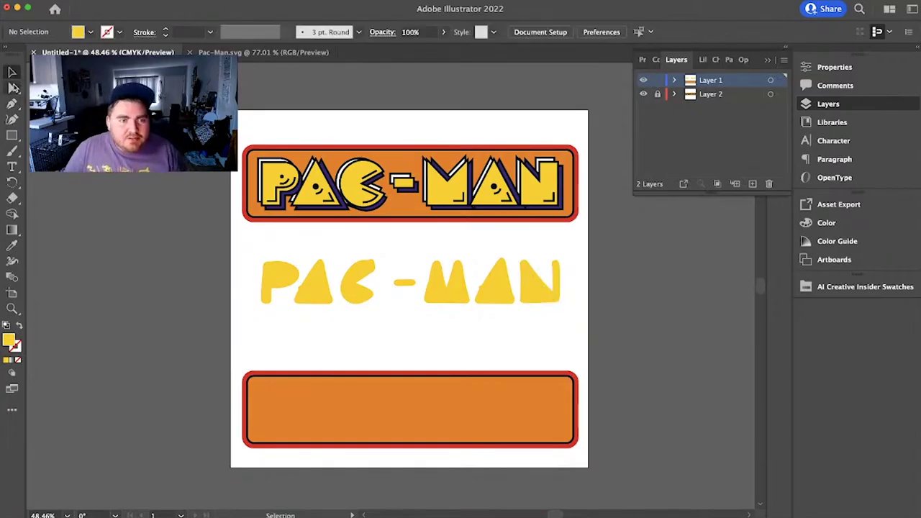
left_click(363, 290)
left_click(477, 350)
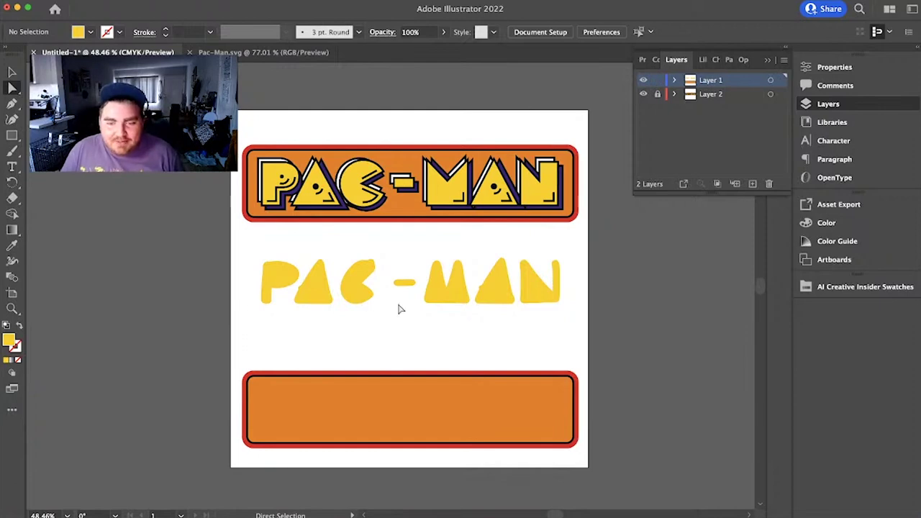
Step: Select all the yellow lettering and merge the overlapping pieces of the P, the first A and the C with Shape Builder
left_click(12, 214)
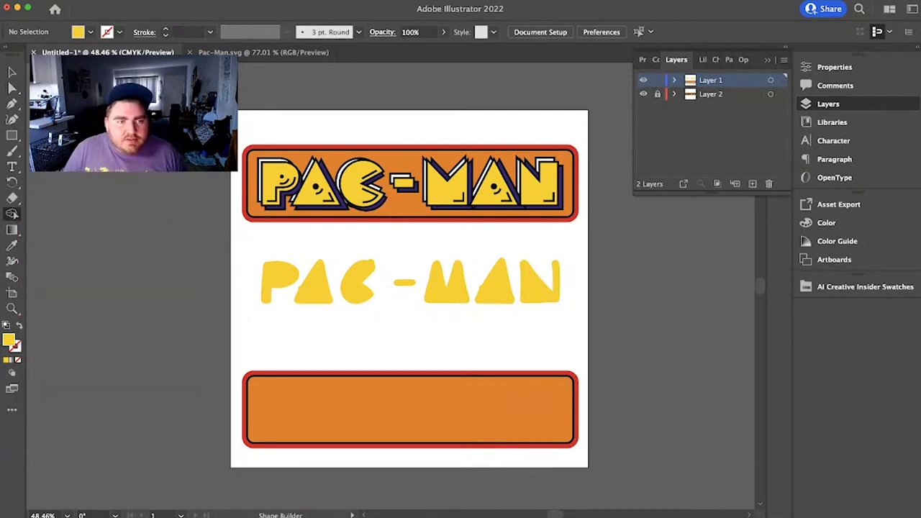
left_click(14, 73)
left_click_drag(253, 263, 584, 314)
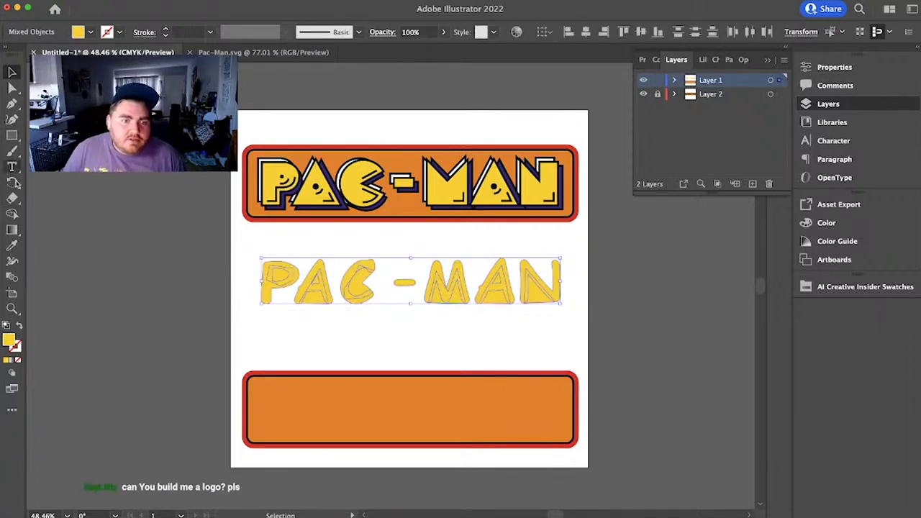
left_click(12, 214)
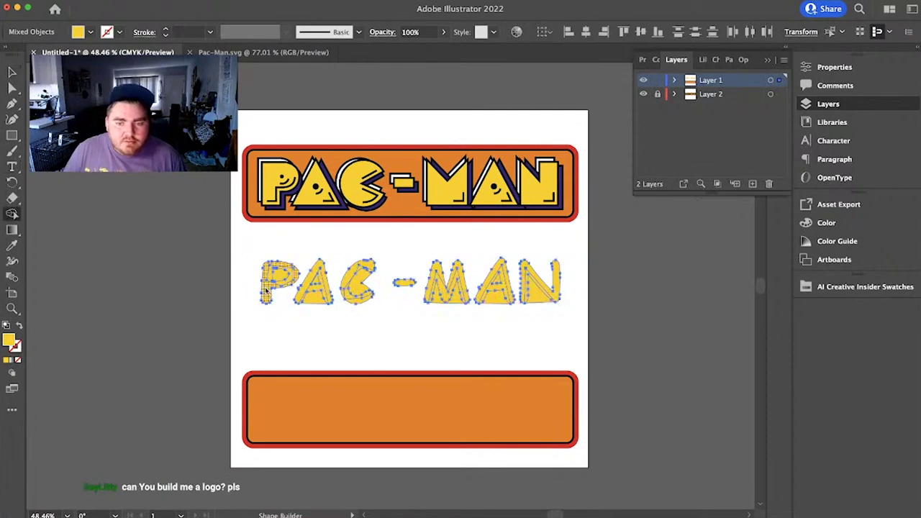
mouse_move(268, 289)
left_mouse_down()
mouse_move(290, 279)
mouse_move(305, 298)
mouse_move(314, 290)
left_mouse_up()
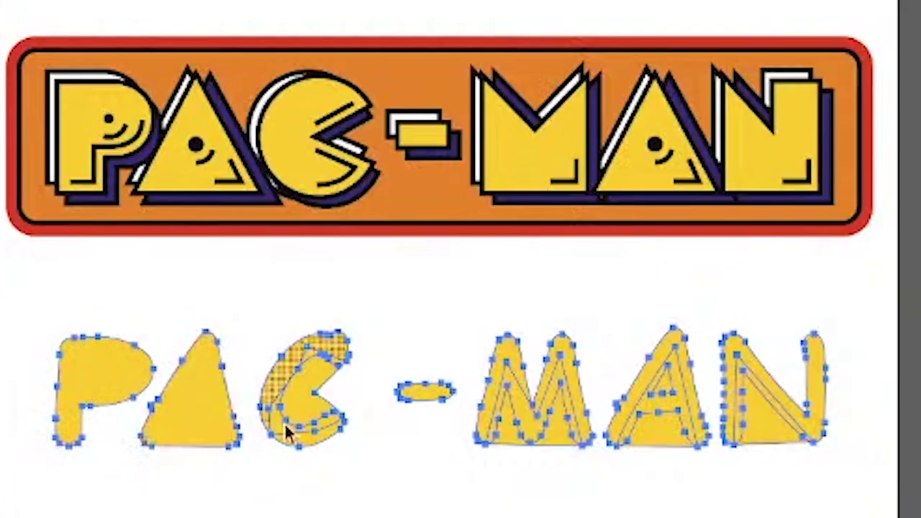
left_click_drag(362, 272, 355, 300)
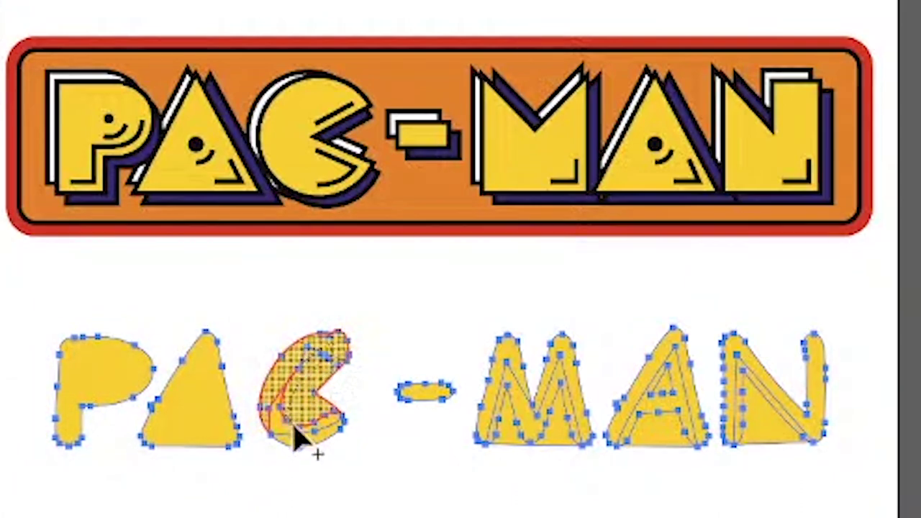
left_click_drag(297, 440, 298, 439)
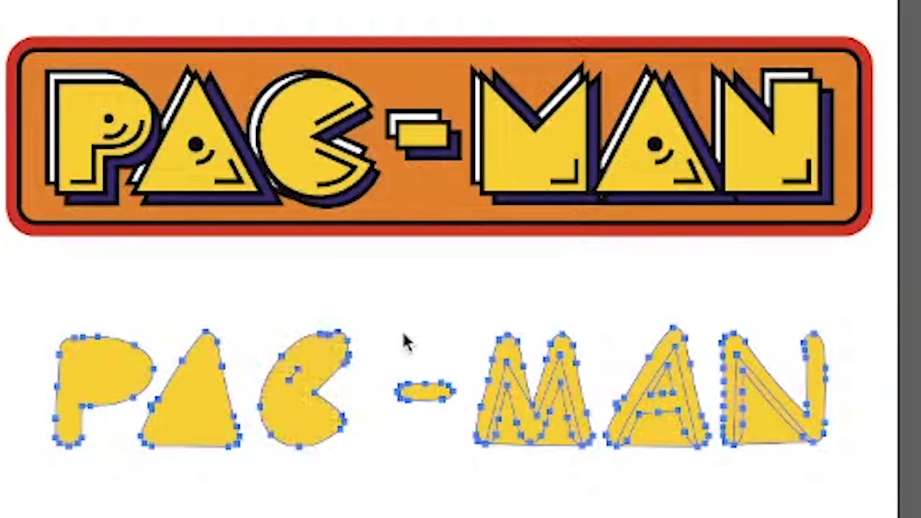
Step: Merge the overlapping pieces of the M, the second A and the N into single shapes with Shape Builder
mouse_move(514, 367)
left_mouse_down()
mouse_move(510, 411)
mouse_move(540, 441)
left_mouse_up()
mouse_move(630, 428)
left_mouse_down()
mouse_move(669, 421)
mouse_move(677, 377)
left_mouse_up()
left_click_drag(734, 376, 821, 428)
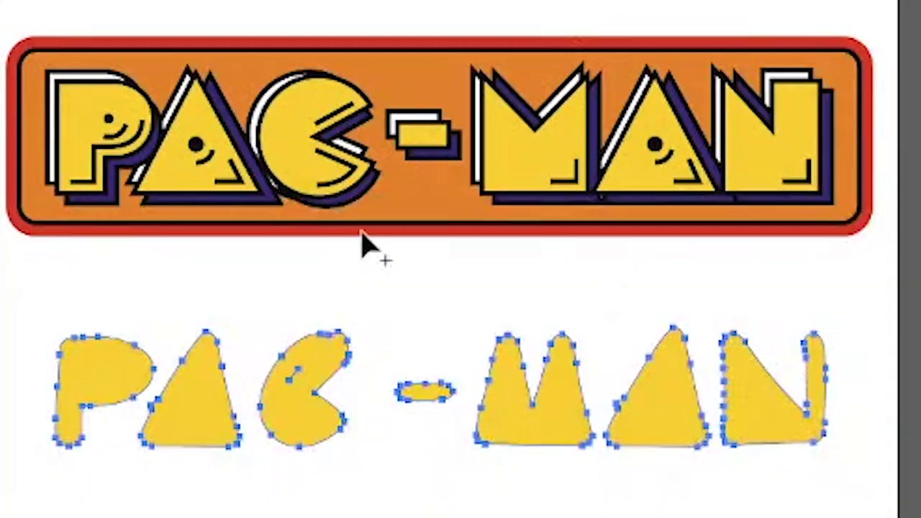
key("v")
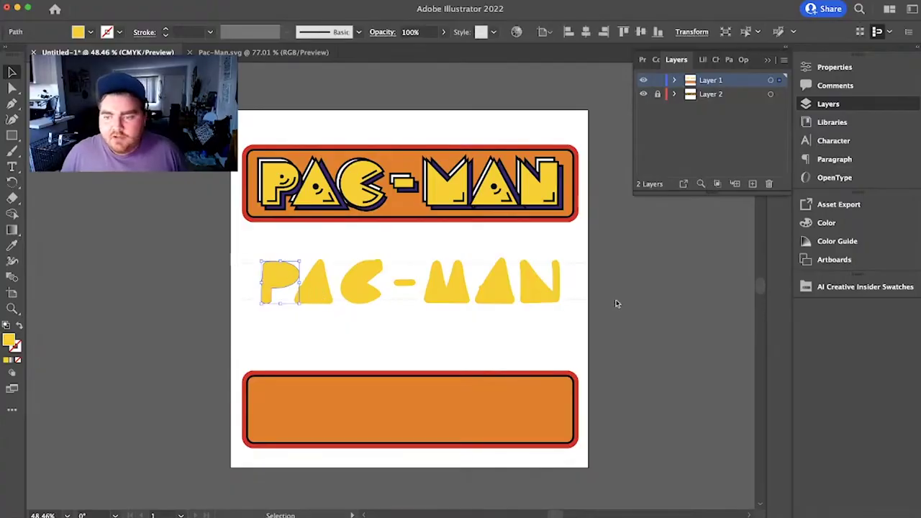
Step: Give all the yellow letters and the hyphen a 7 pt black stroke and group them
key("super+a")
left_click(19, 347)
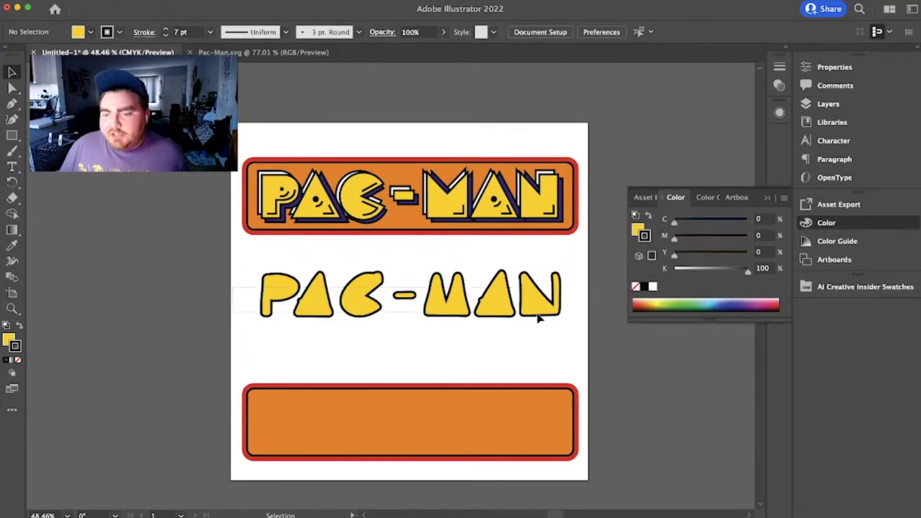
key("super+a")
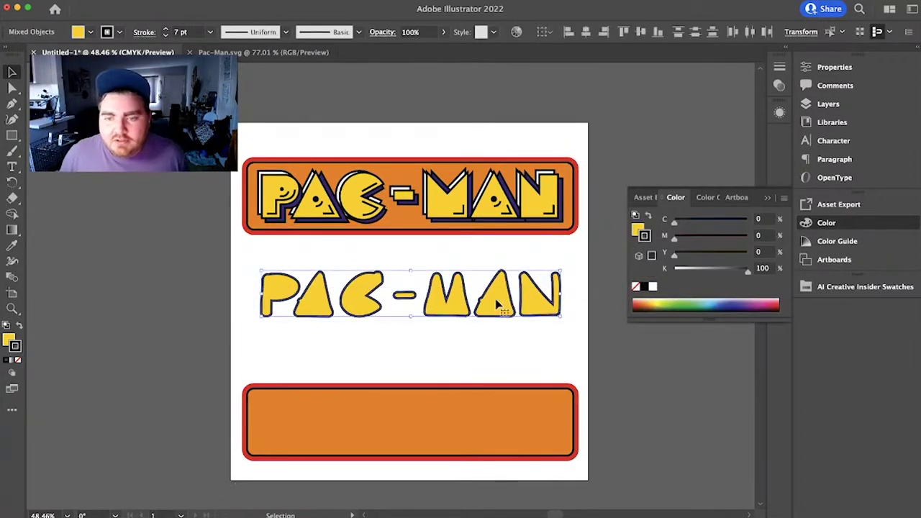
right_click(350, 302)
left_click(394, 389)
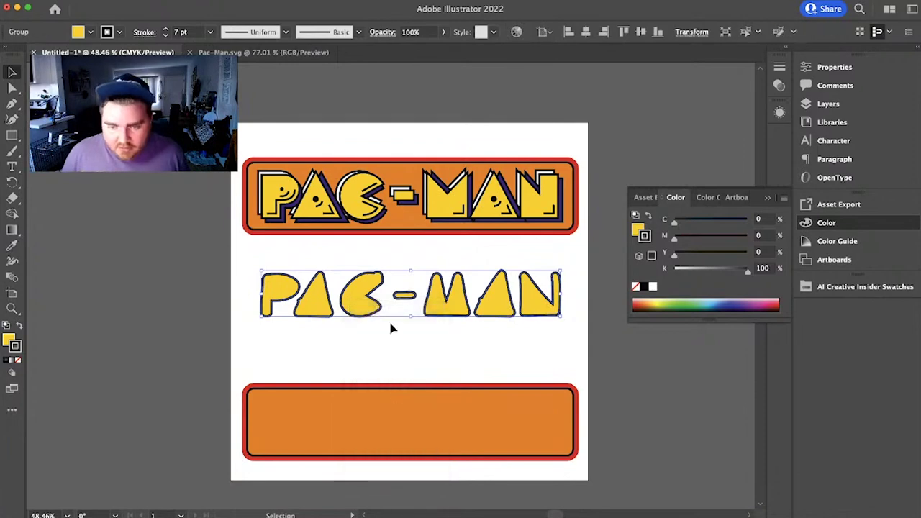
Step: Make a white-filled copy of the grouped lettering, offset slightly up and to the left of the yellow one
left_click(393, 329)
left_click(365, 304)
key("a")
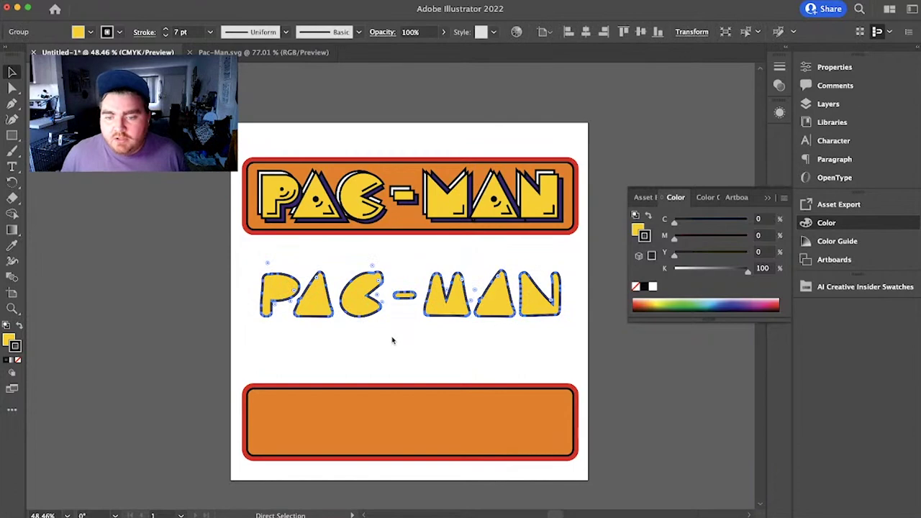
key("v")
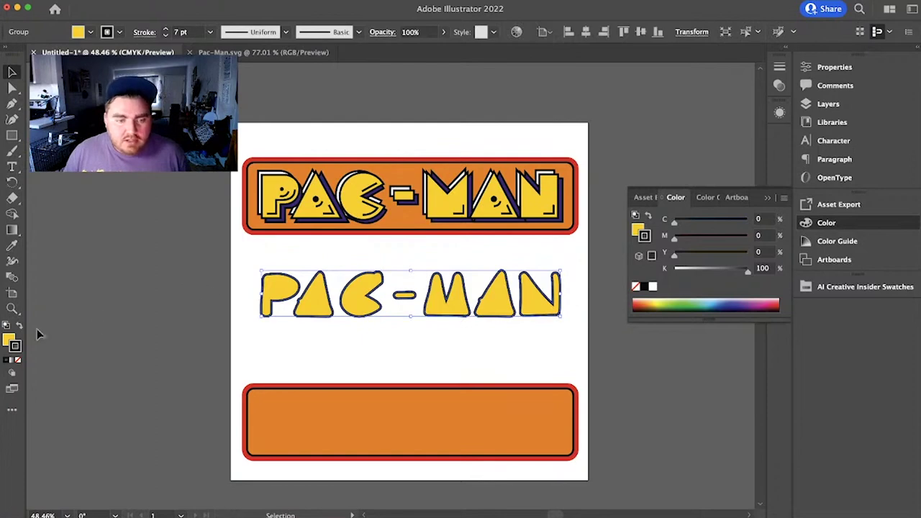
double_click(10, 339)
left_click(496, 289)
left_click(350, 226)
left_click(463, 227)
mouse_move(310, 232)
left_mouse_down()
mouse_move(314, 238)
mouse_move(295, 220)
left_mouse_up()
left_click(617, 228)
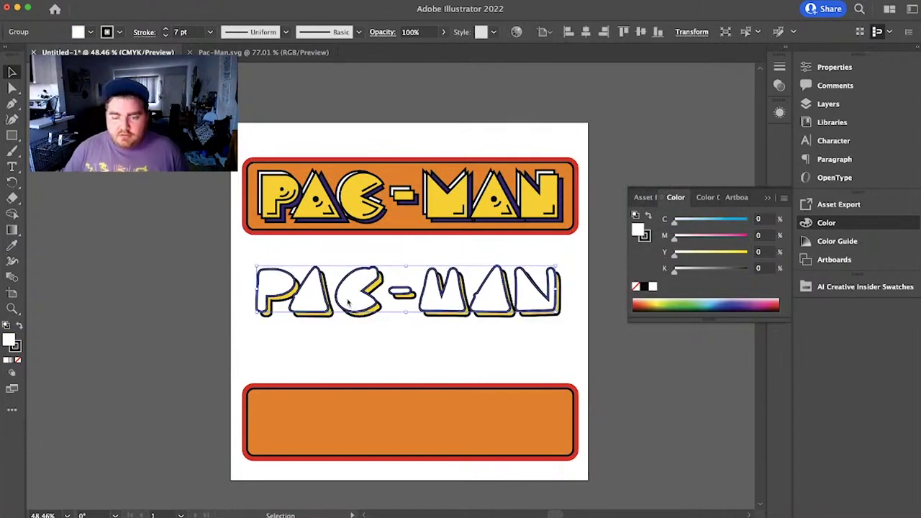
Step: Place the white copy behind the yellow lettering and add a dark purple copy behind it, offset down and to the right
left_click(401, 371)
left_click(381, 317)
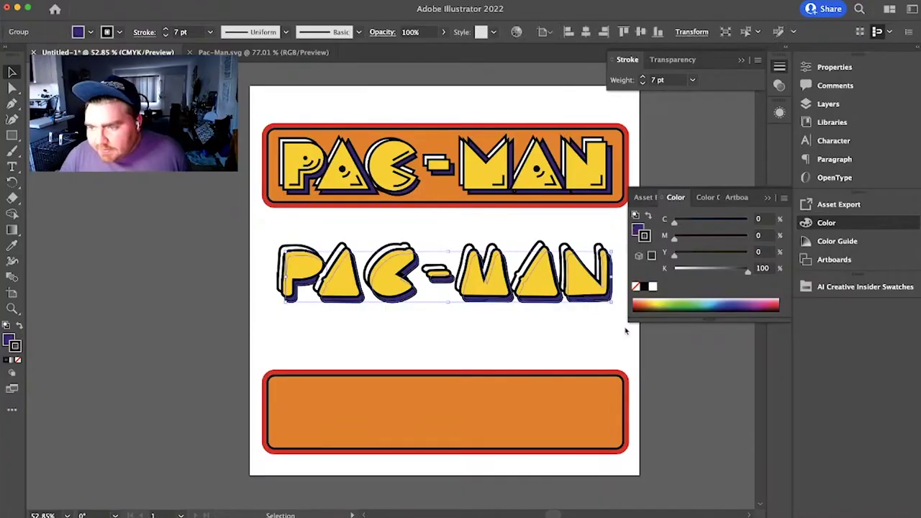
left_click(569, 347)
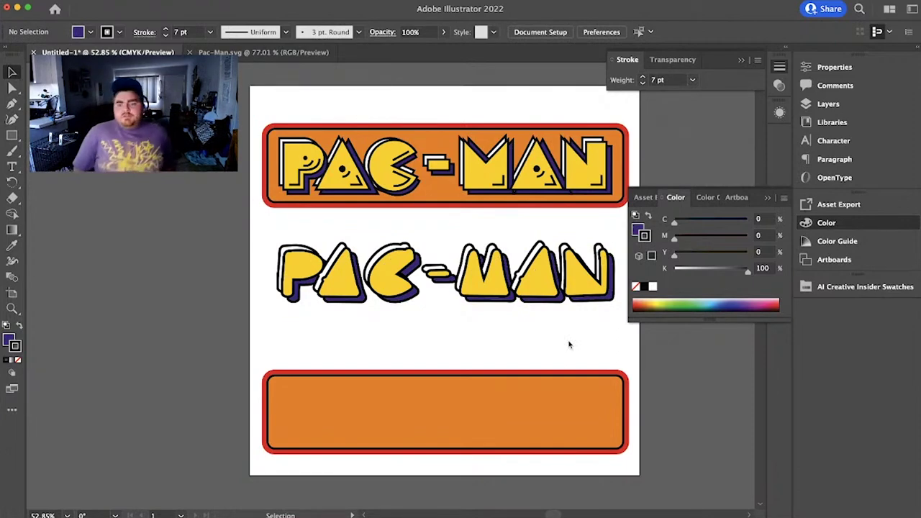
Step: Lock the two existing layers, add a new layer above them and set no fill with a 7 pt black stroke
key("d")
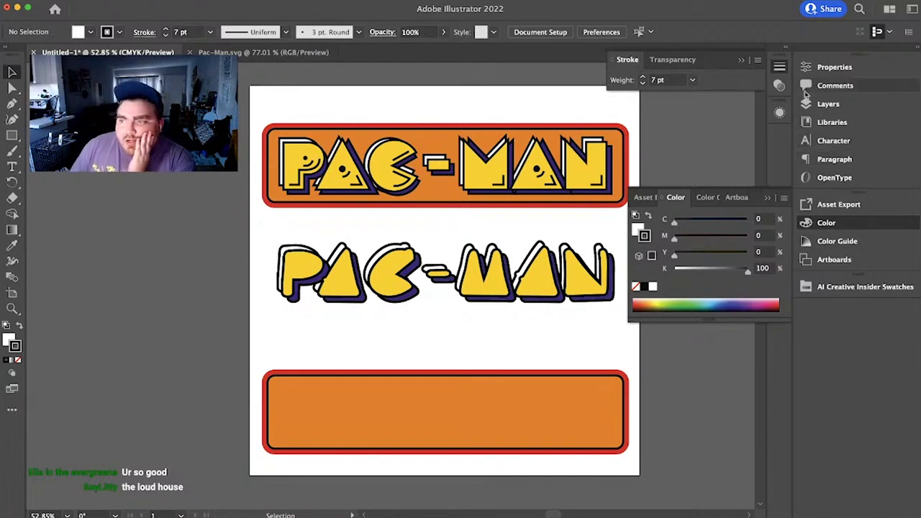
left_click(824, 105)
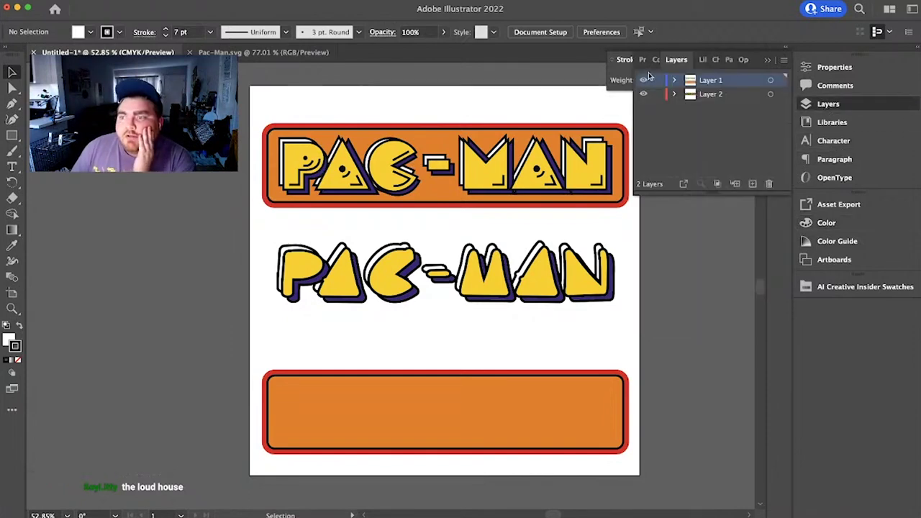
left_click(753, 184)
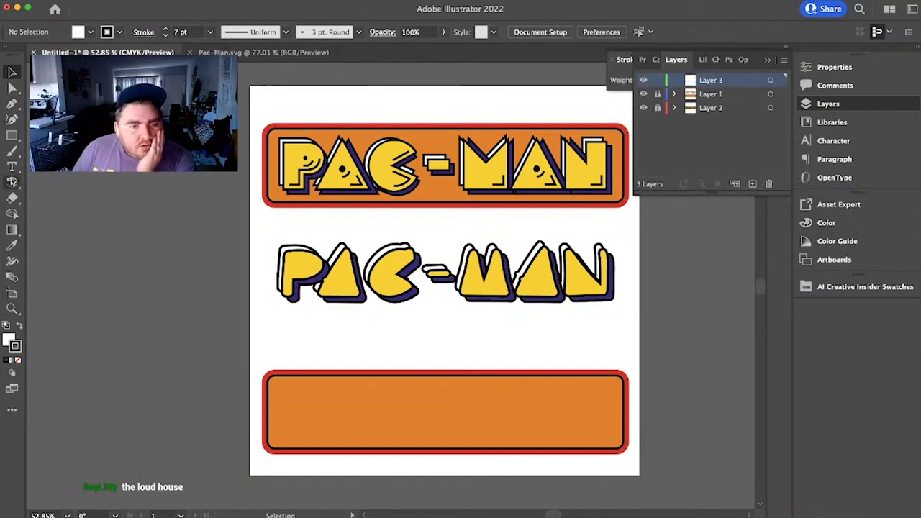
left_click(13, 105)
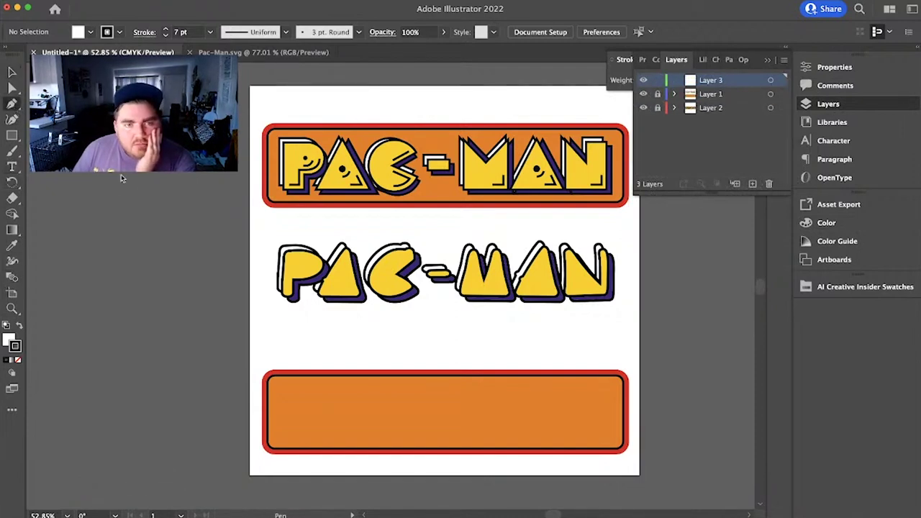
left_click(89, 32)
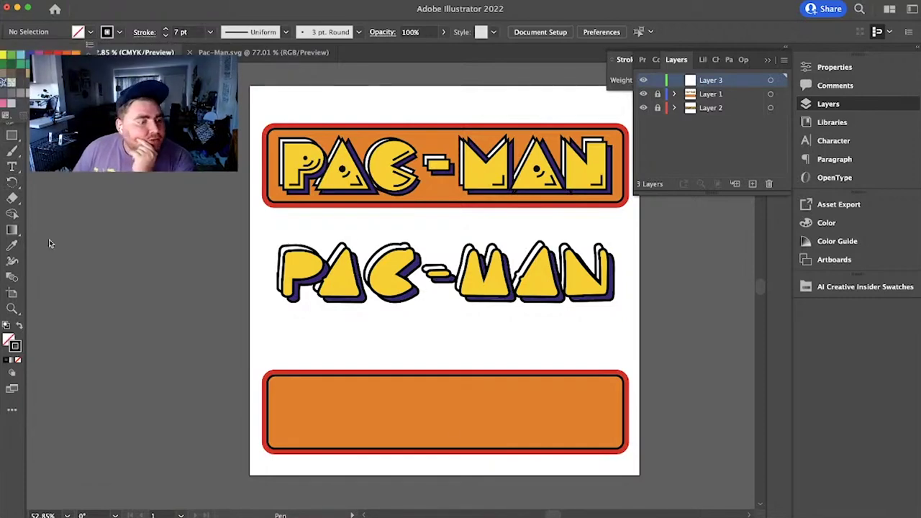
Step: Draw black detail lines inside the yellow letter P with the Pen tool, including a curve in its bowl
key("z")
left_click_drag(321, 178, 382, 180)
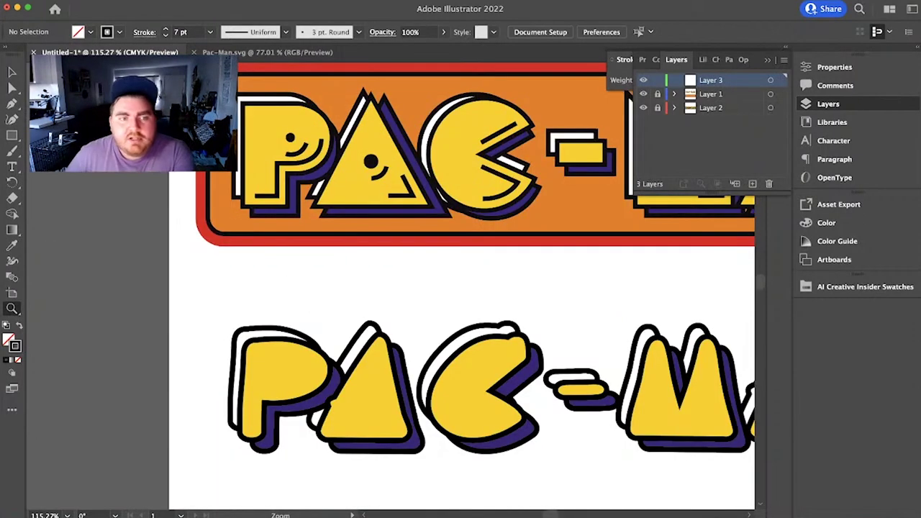
left_click(12, 107)
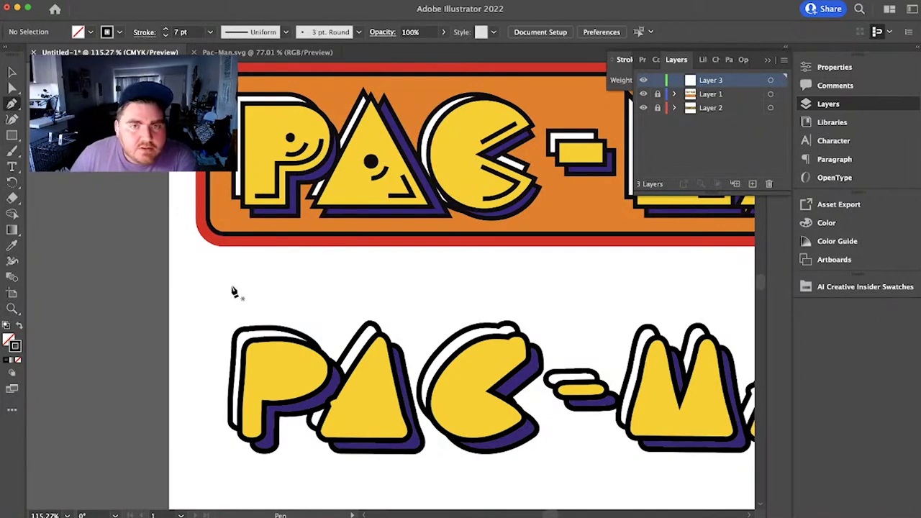
left_click(251, 439)
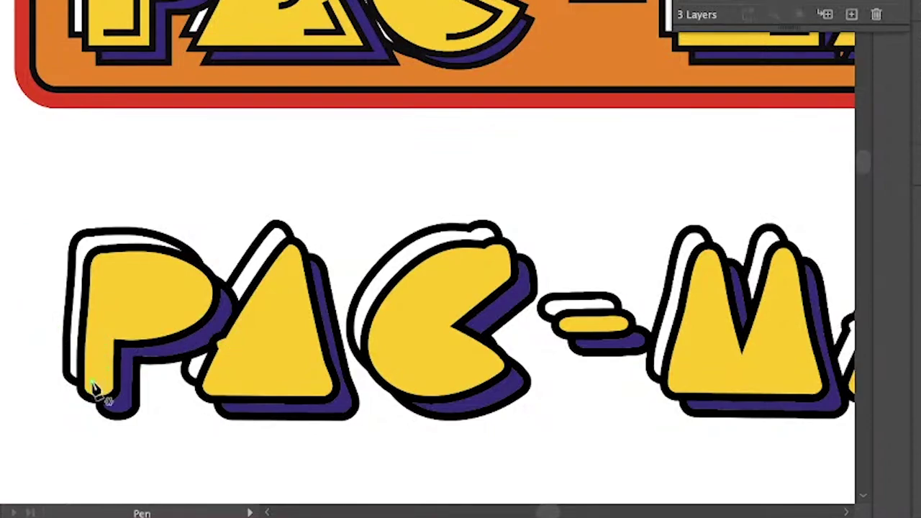
left_click(106, 328)
left_click_drag(199, 310, 216, 282)
Step: Draw black detail lines along the upper and lower edges of the C's mouth
key("v")
key("p")
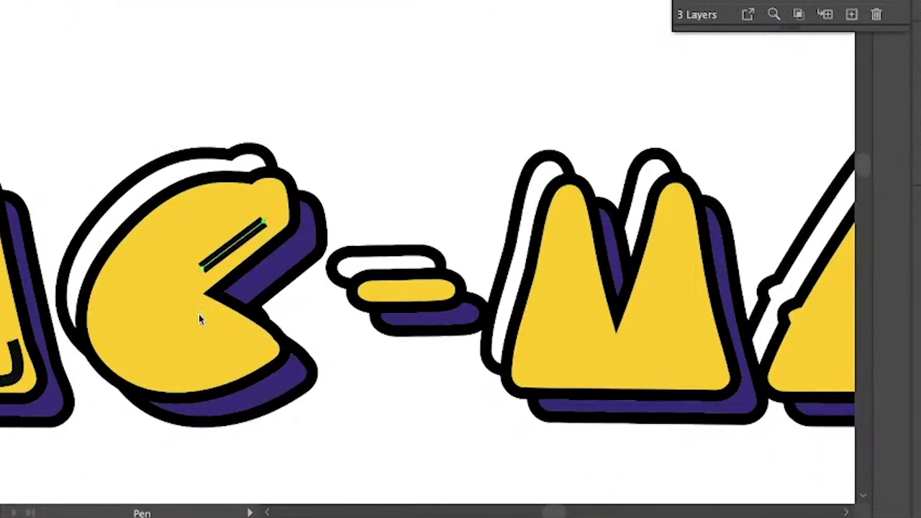
left_click(201, 318)
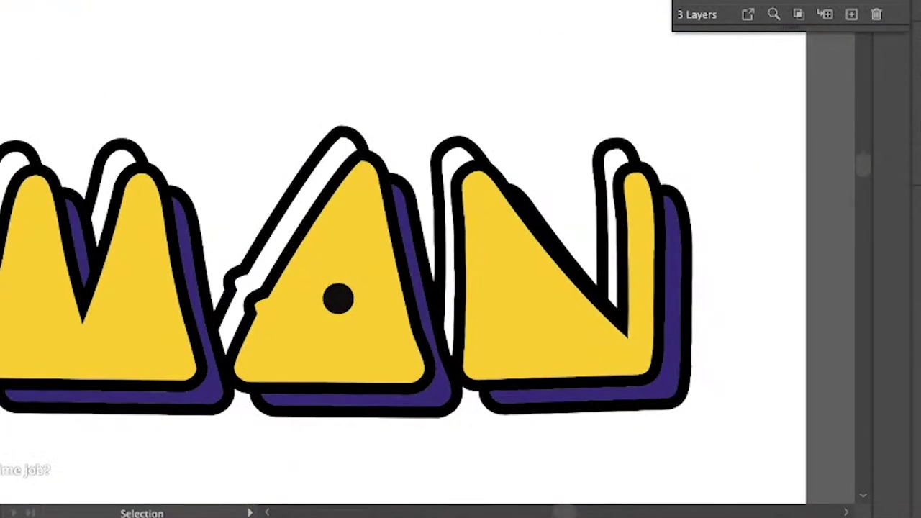
Step: Draw a black corner detail line at the lower right of the M and fit a copy into the N's lower-right corner
key("p")
left_click(160, 298)
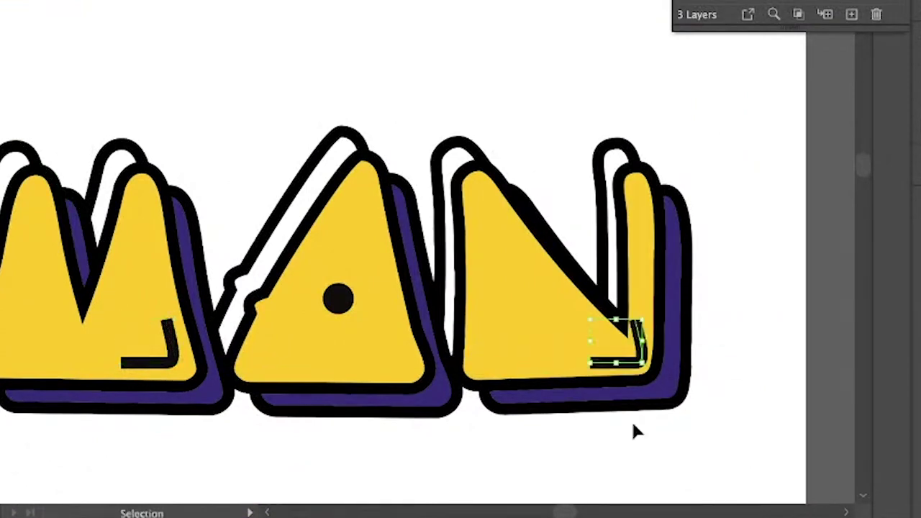
left_click_drag(633, 346, 642, 275)
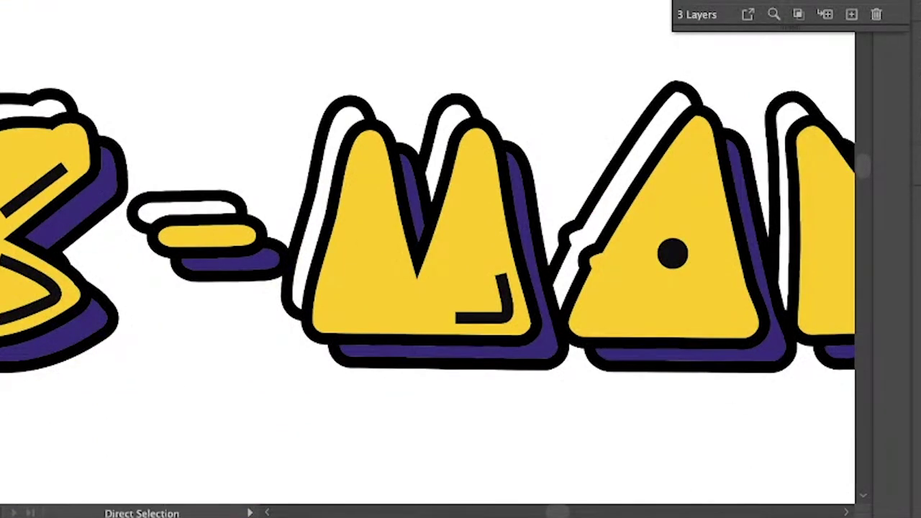
Step: Move the whole Comic Sans PAC-MAN lettering with its detail lines onto the empty orange badge
key("v")
key("a")
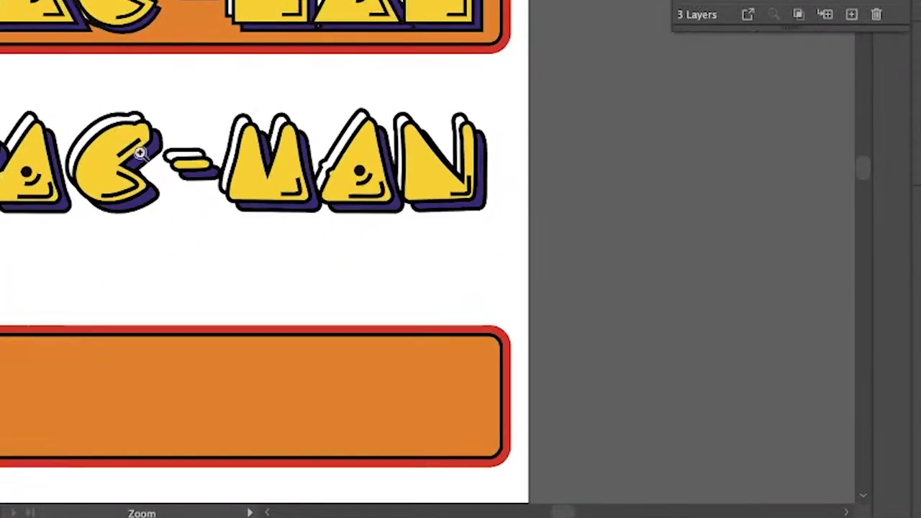
key("ctrl+minus")
key("ctrl+minus")
key("ctrl+minus")
double_click(93, 209)
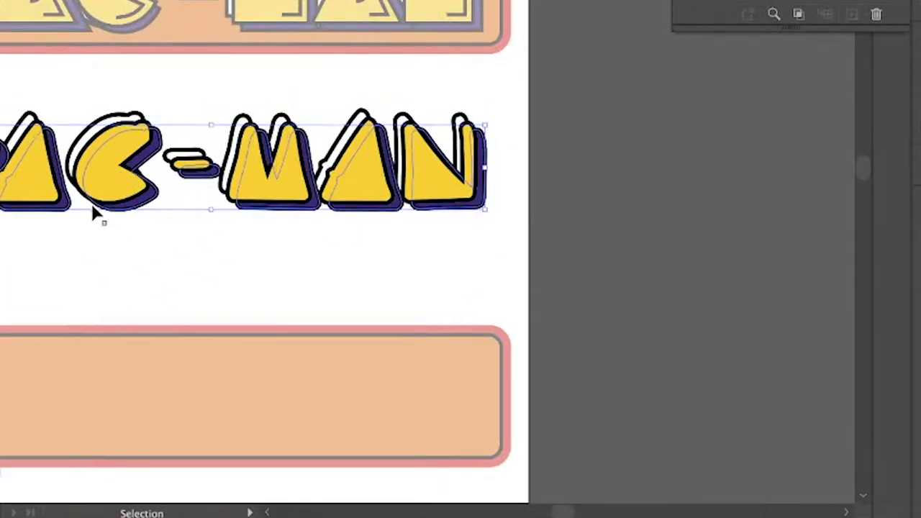
key("Escape")
left_click_drag(5, 166, 4, 387)
left_click(686, 305)
Step: Move the completed Comic Sans PAC-MAN badge up to sit directly beneath the original logo
left_click_drag(324, 396, 320, 174)
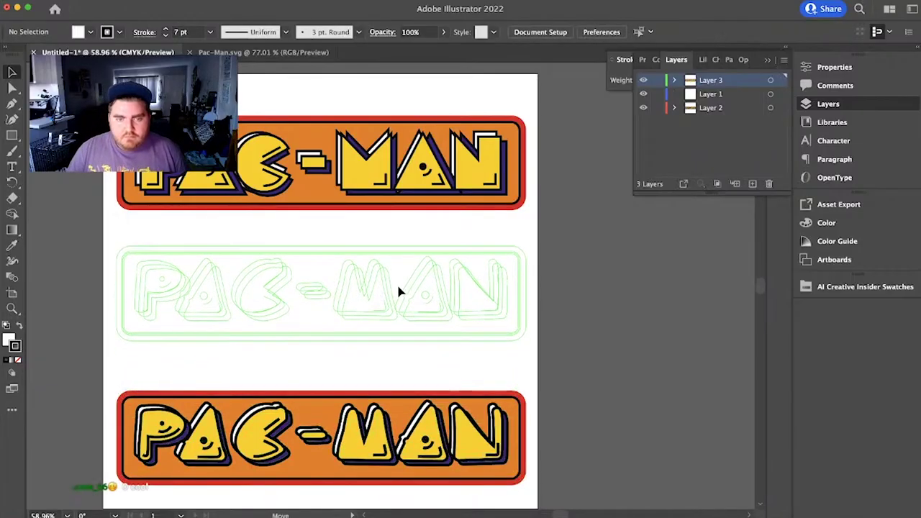
left_click_drag(401, 291, 402, 292)
left_click(569, 309)
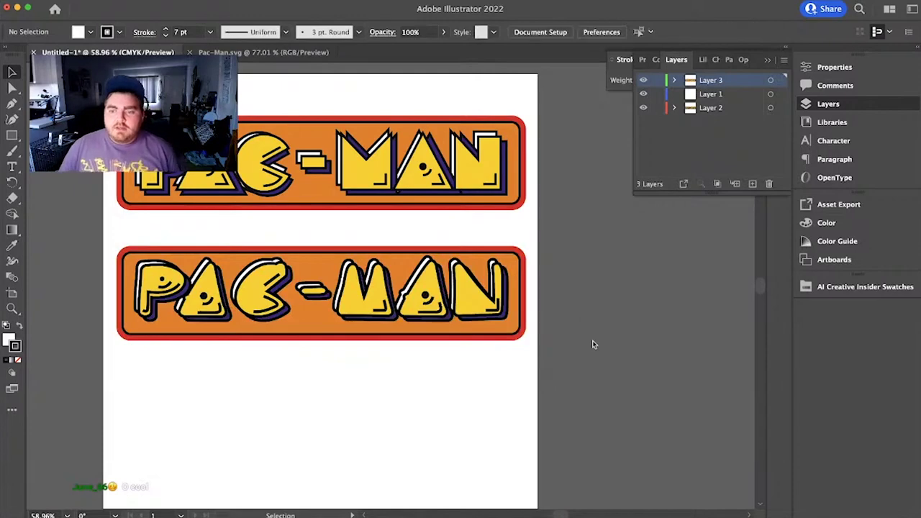
left_click(303, 266)
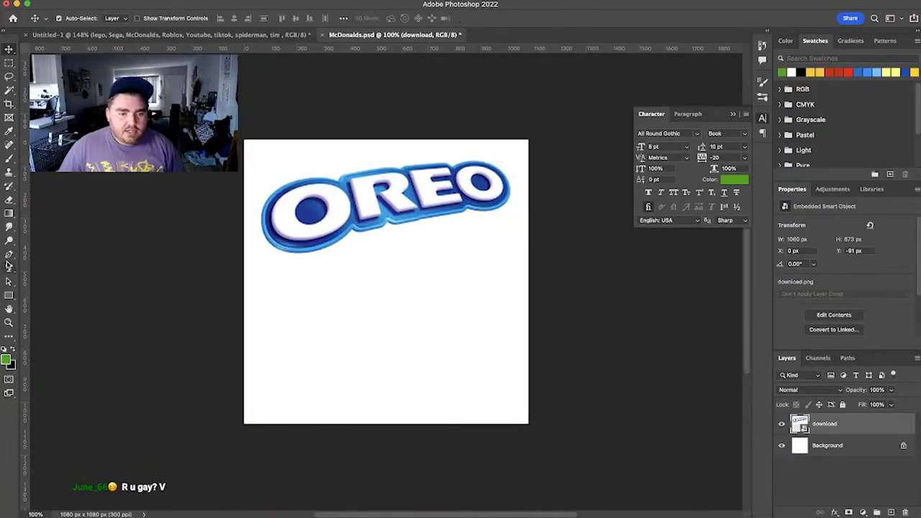
Step: In Photoshop, add the word OREO in white Comic Sans MS Bold, 81 pt, below the original Oreo logo and rasterize the type
left_click(9, 266)
left_click_drag(261, 268, 508, 362)
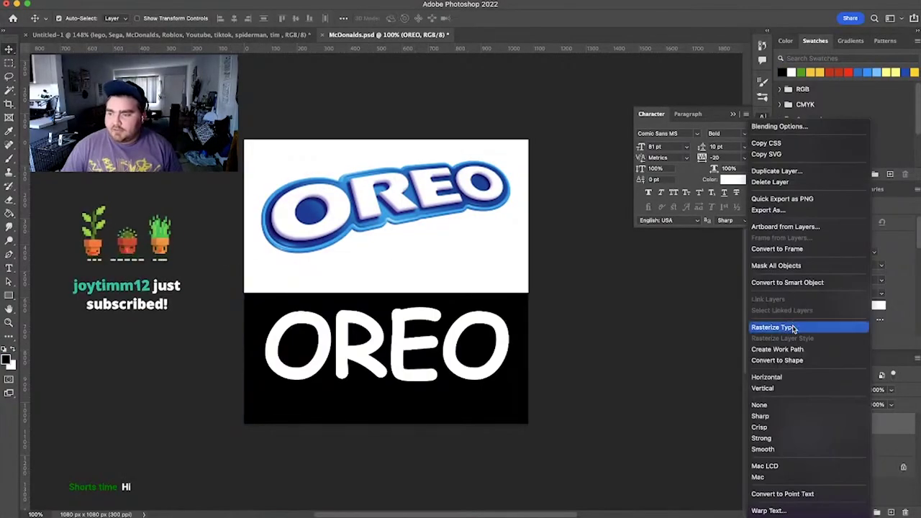
left_click(774, 328)
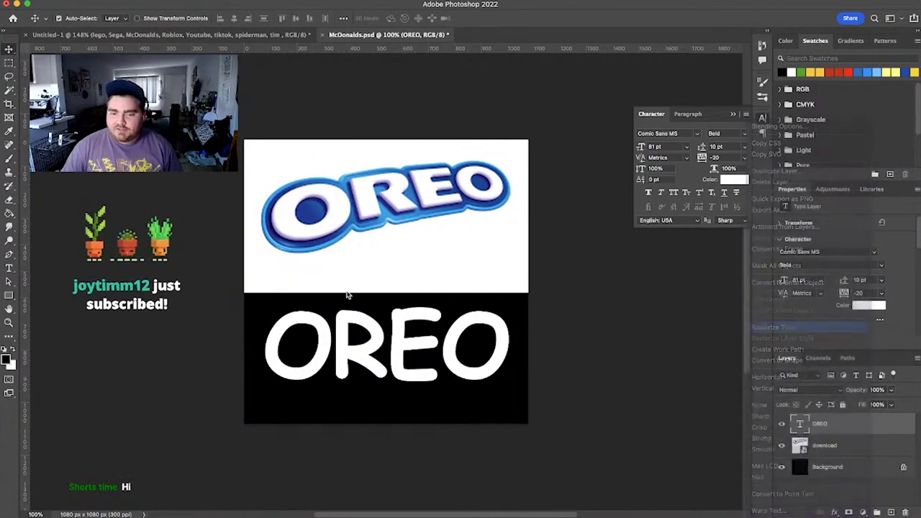
key("ctrl+t")
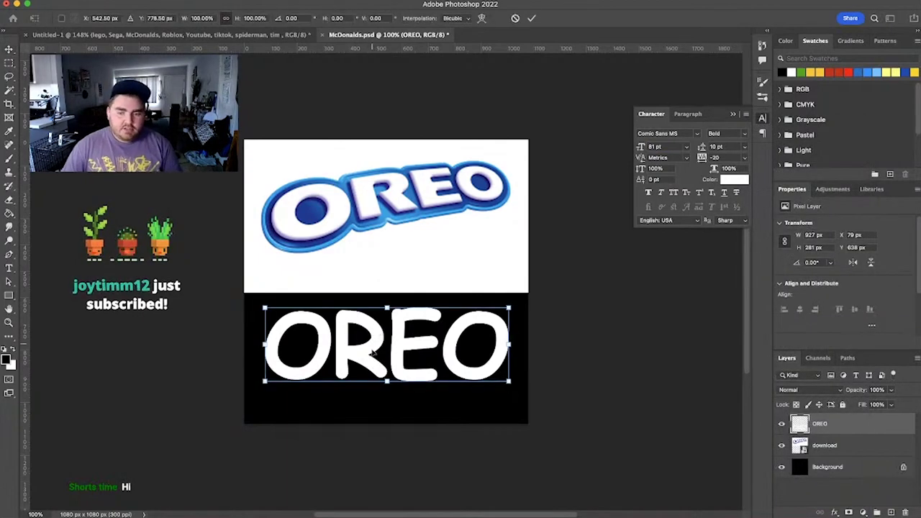
left_click_drag(387, 381, 393, 385)
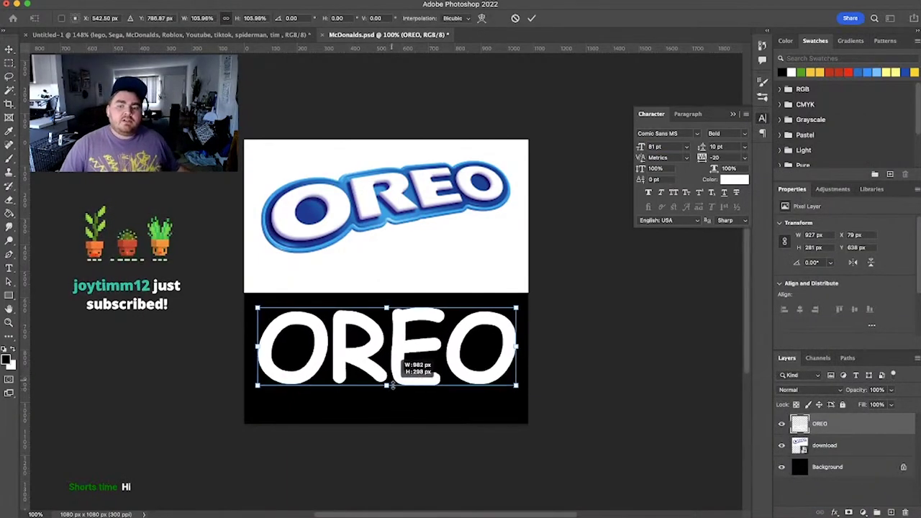
key("Return")
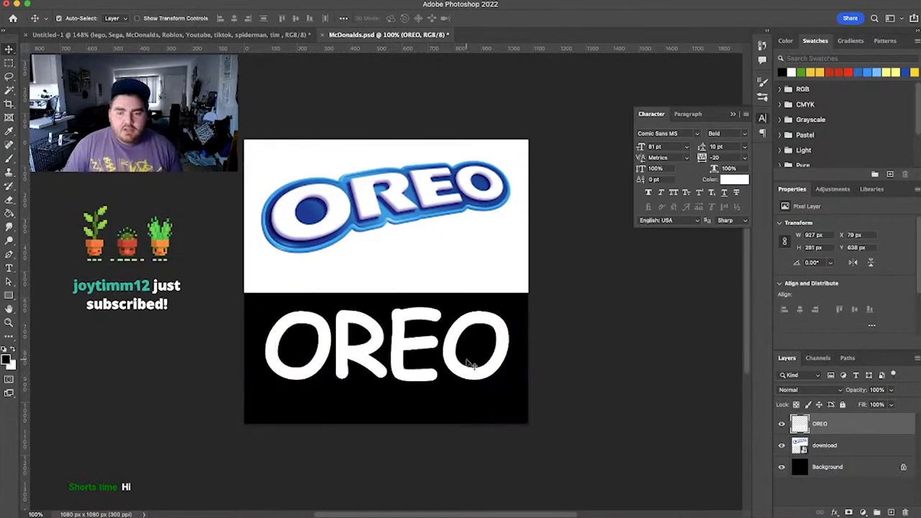
Step: Place the rasterized OREO lettering over the original logo and distort it to follow the logo's upward slant
left_click_drag(400, 321, 398, 186)
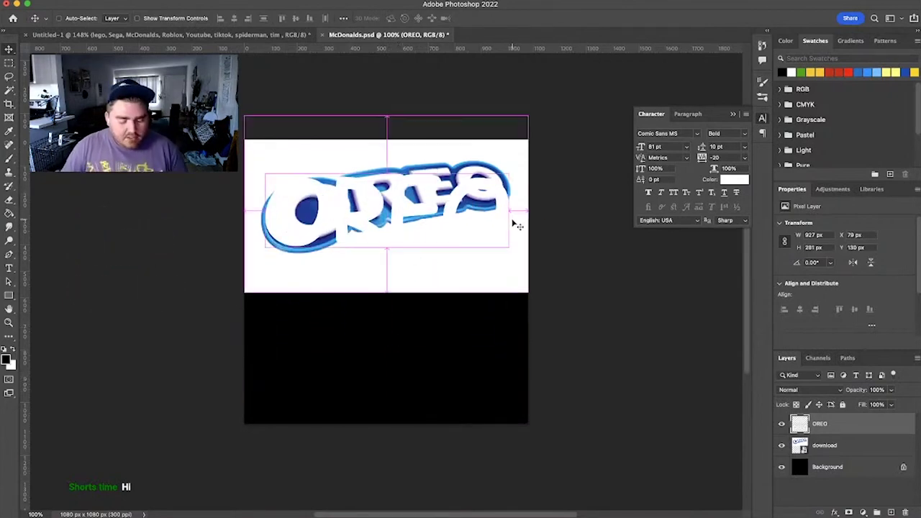
key("ctrl+t")
left_click_drag(521, 207, 487, 178)
key("Return")
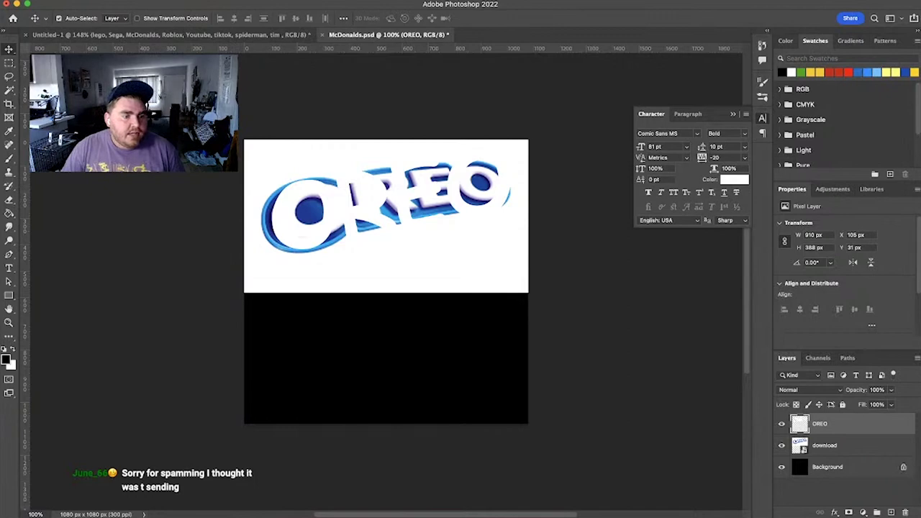
Step: Warp the OREO lettering to match the original logo's letter shapes and move it back down onto the black area
key("super+t")
mouse_move(352, 191)
left_mouse_down()
mouse_move(363, 209)
mouse_move(352, 191)
left_mouse_up()
left_click_drag(365, 234, 365, 228)
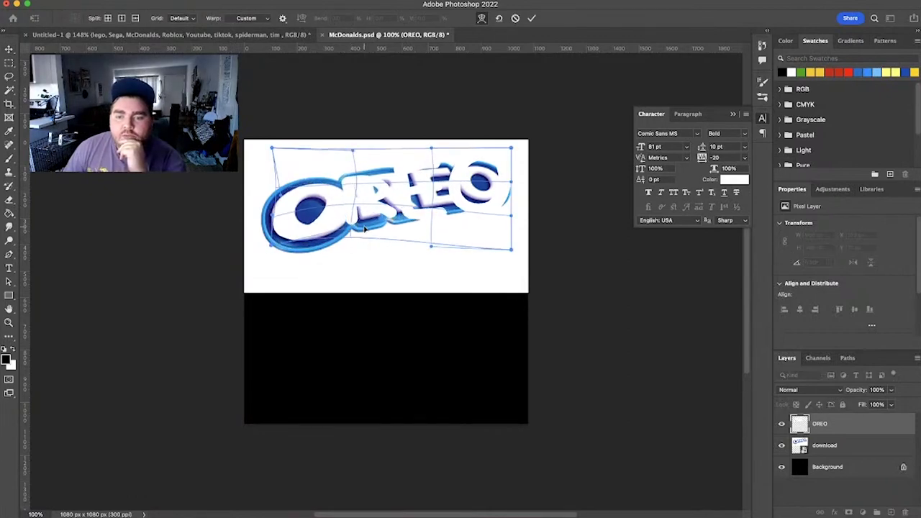
left_click_drag(442, 196, 439, 189)
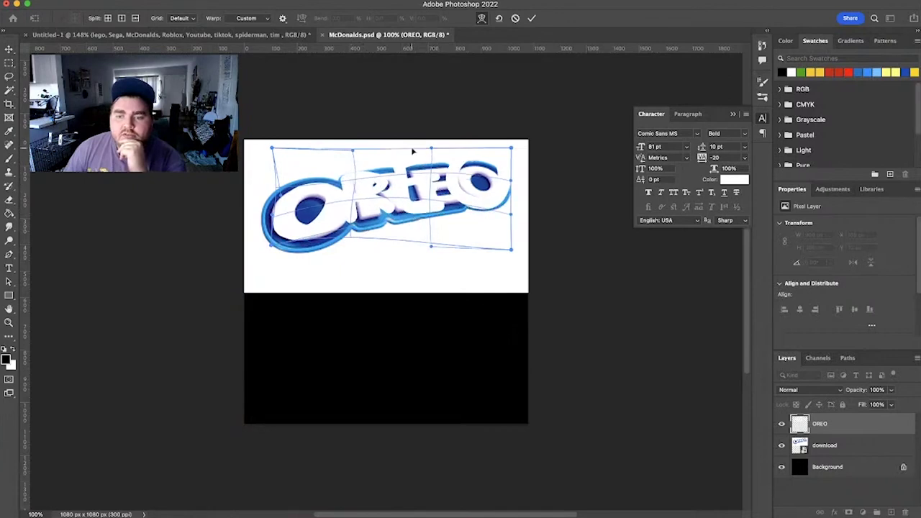
left_click_drag(414, 155, 419, 167)
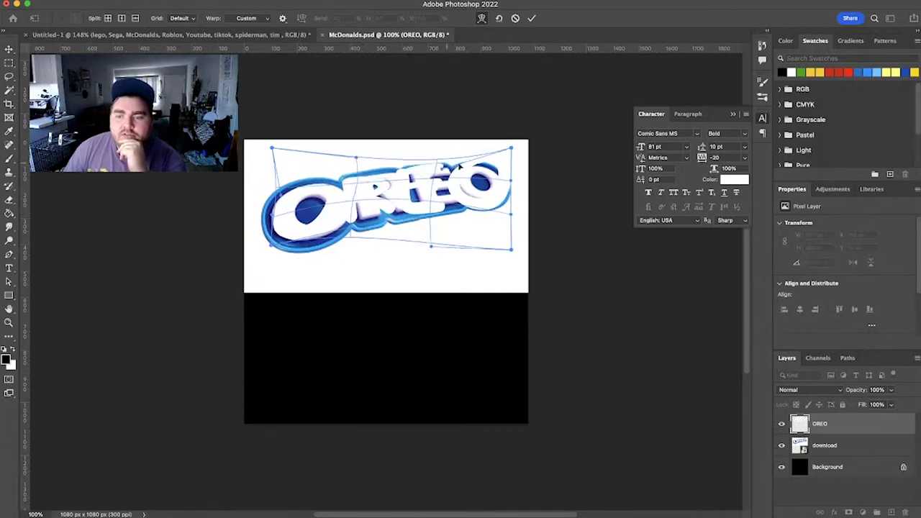
left_click_drag(501, 160, 497, 205)
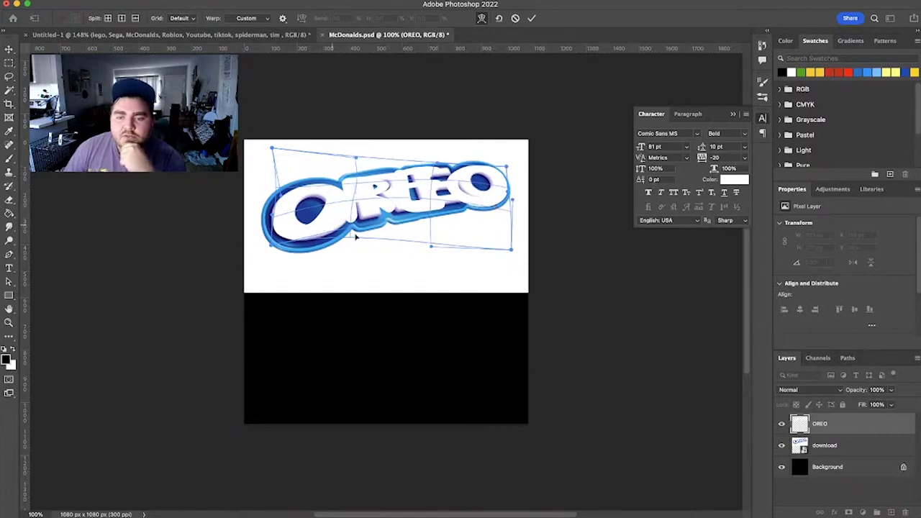
left_click(781, 444)
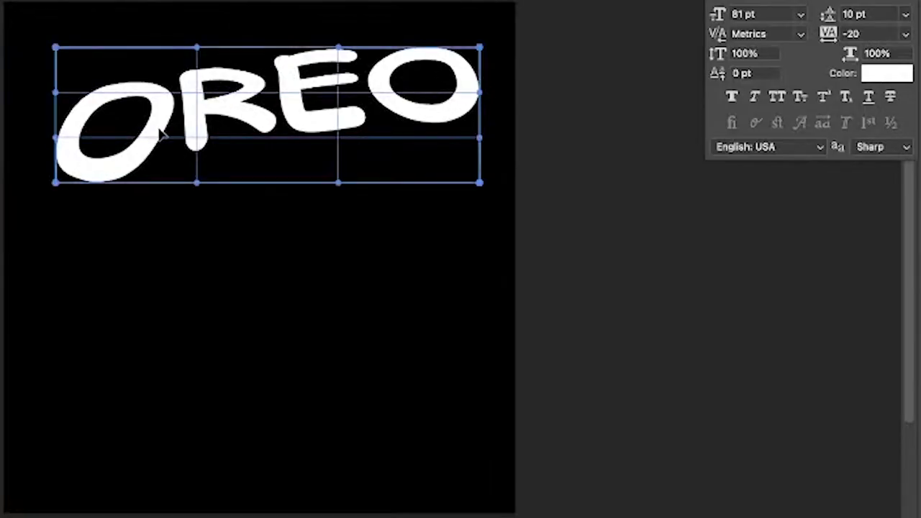
left_click_drag(302, 202, 204, 194)
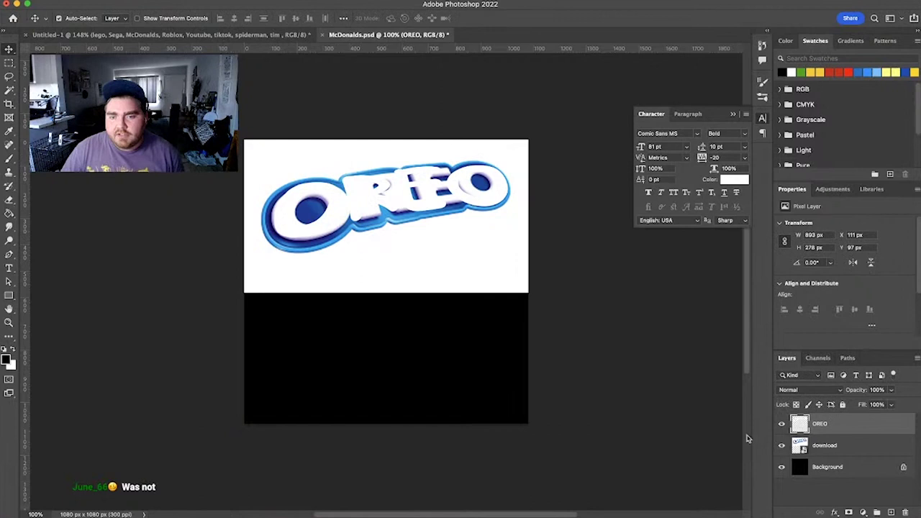
left_click_drag(326, 213, 329, 362)
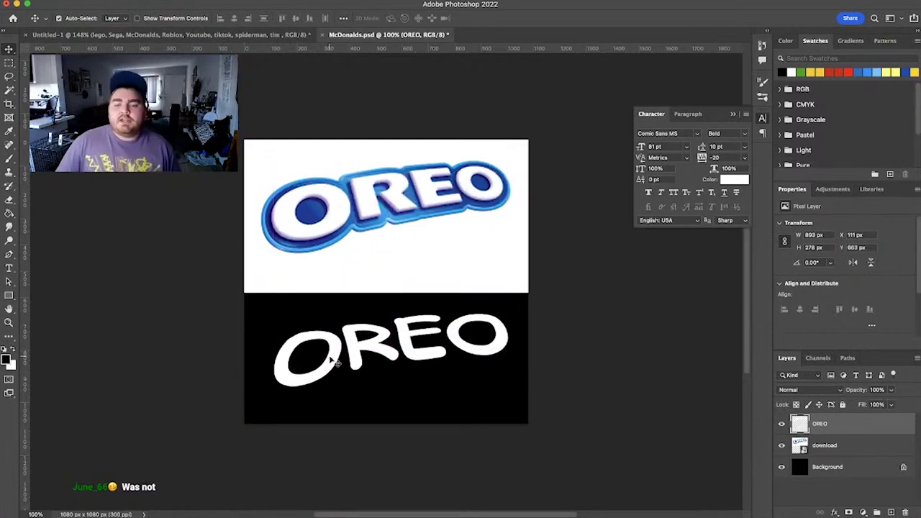
left_click(583, 367)
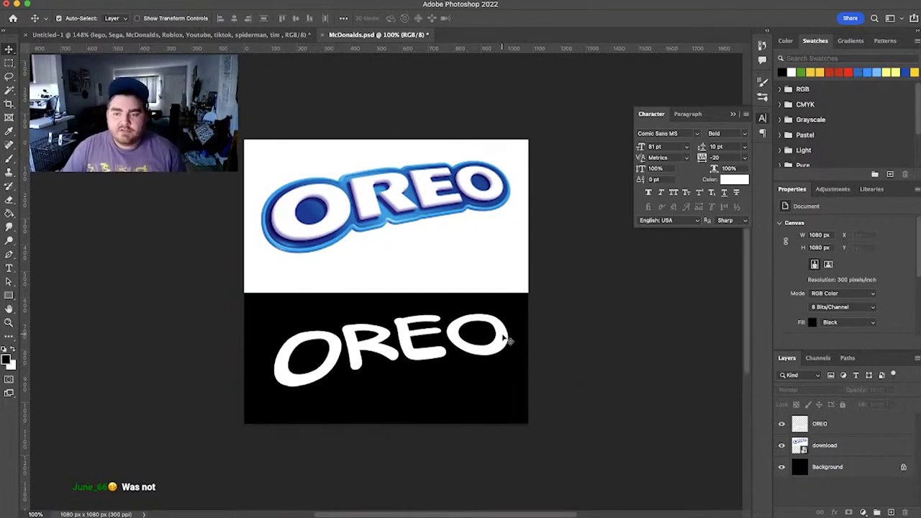
Step: Add an 18 px outside stroke to the OREO layer in the logo's blue, 0152a5
double_click(858, 426)
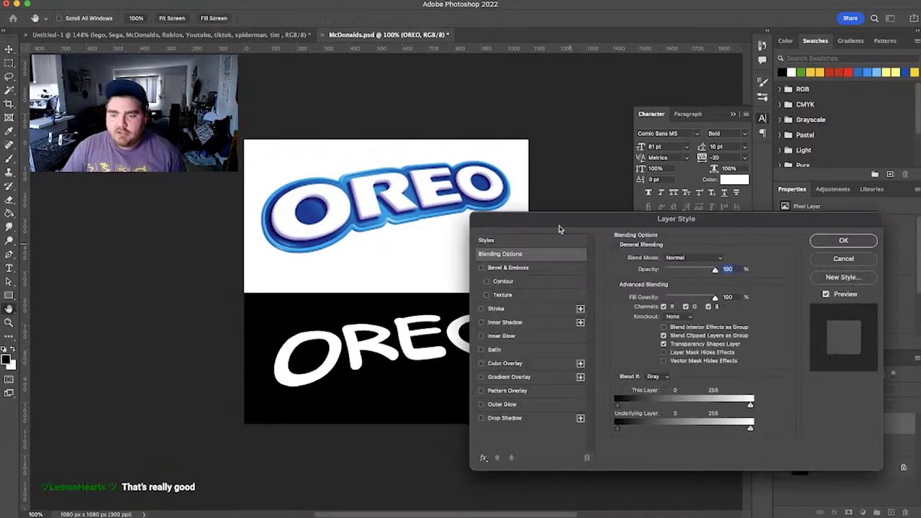
left_click(536, 314)
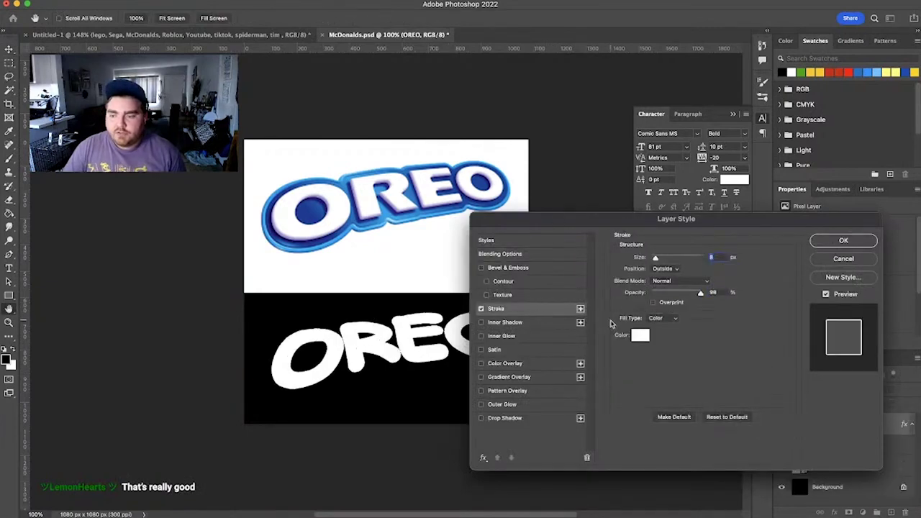
left_click(640, 334)
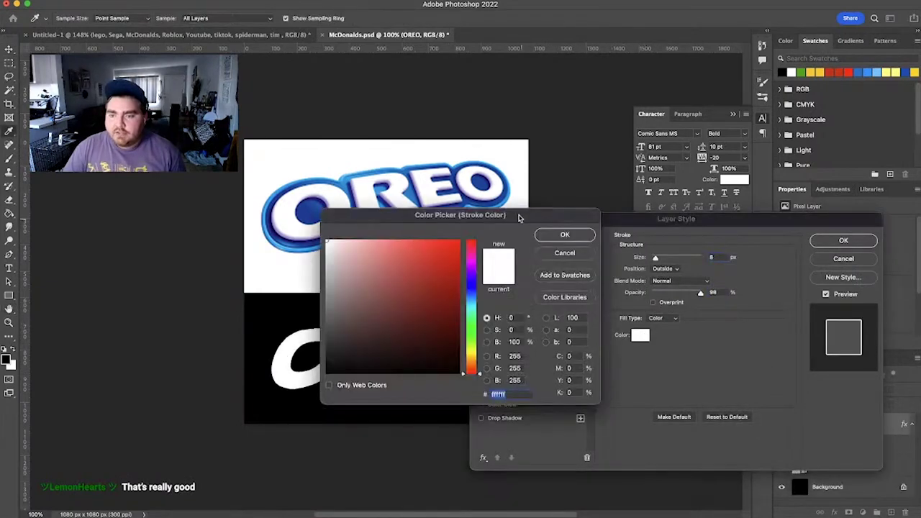
left_click(460, 166)
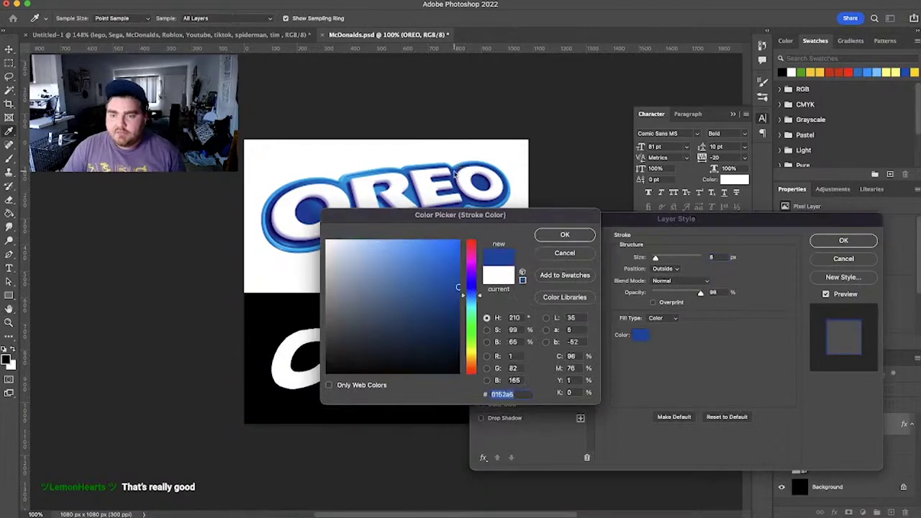
left_click(560, 238)
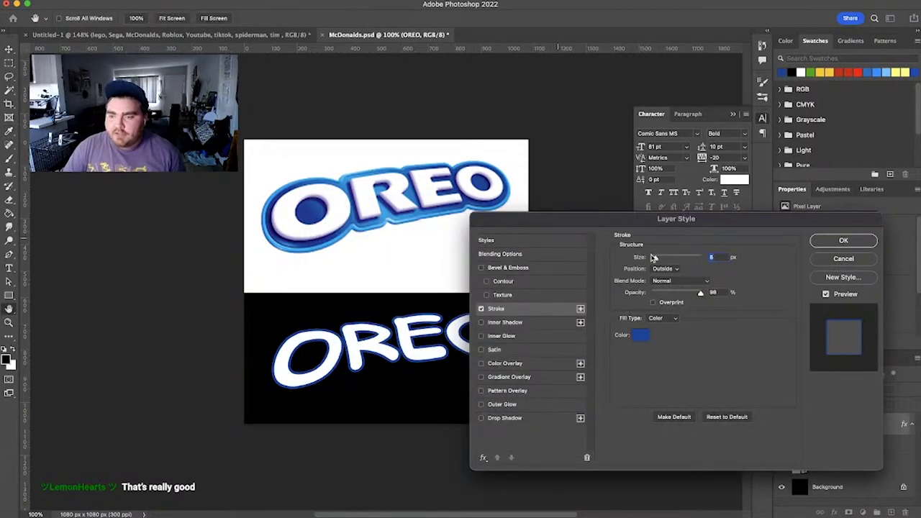
left_click_drag(654, 258, 658, 258)
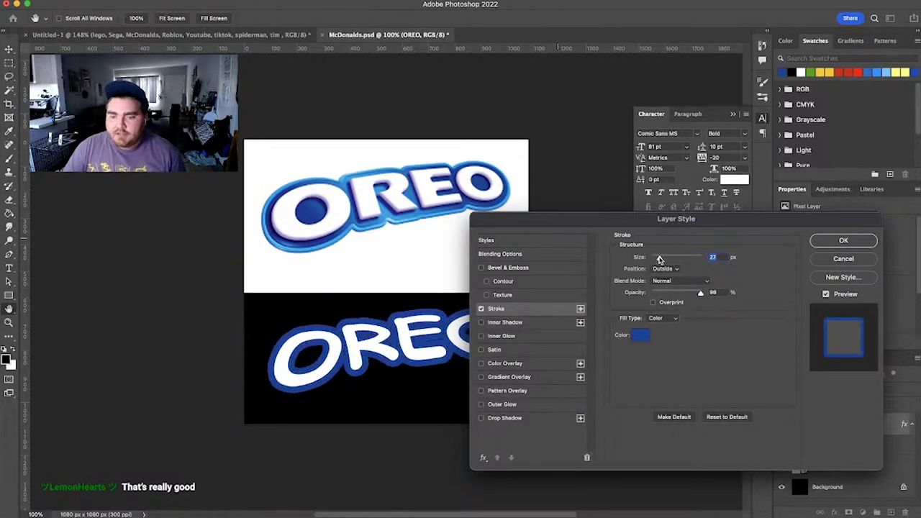
left_click_drag(659, 258, 657, 258)
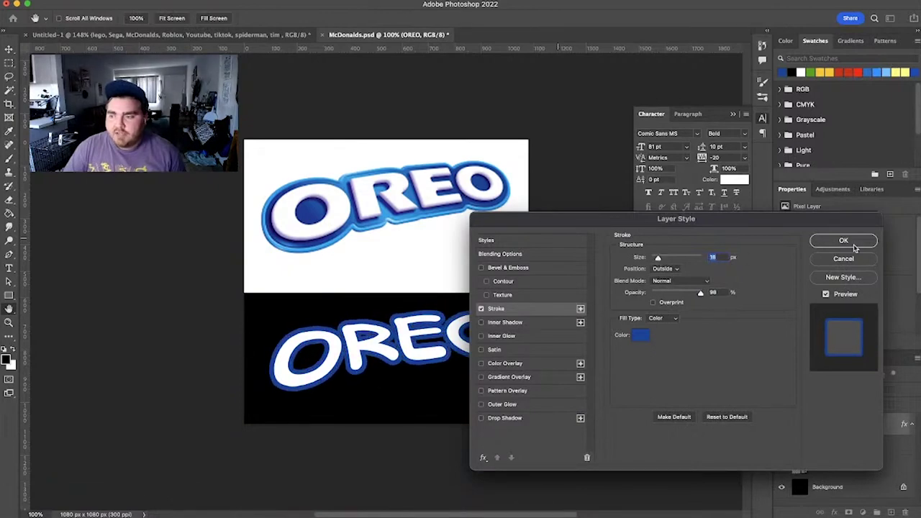
left_click(855, 246)
Step: Duplicate the stroked OREO layer and clear the layer style from the original
mouse_move(857, 433)
left_mouse_down()
mouse_move(864, 475)
mouse_move(889, 497)
mouse_move(890, 511)
left_mouse_up()
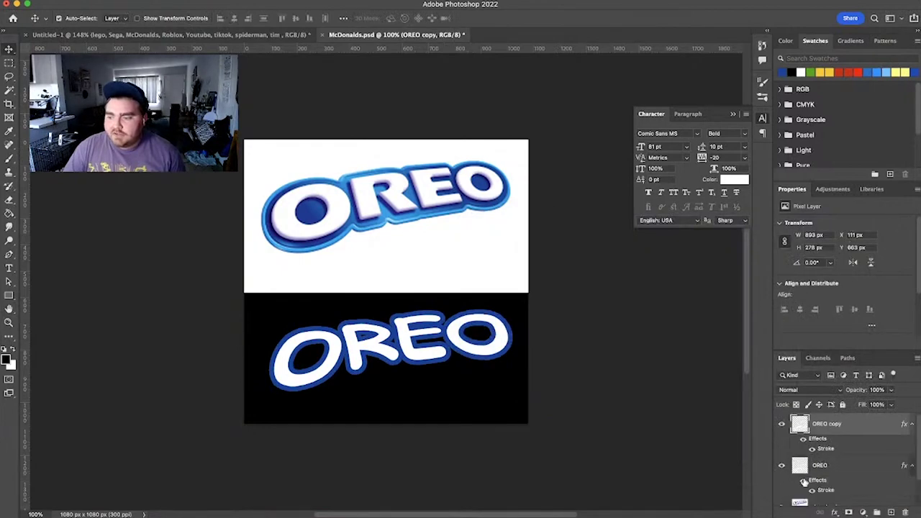
right_click(841, 467)
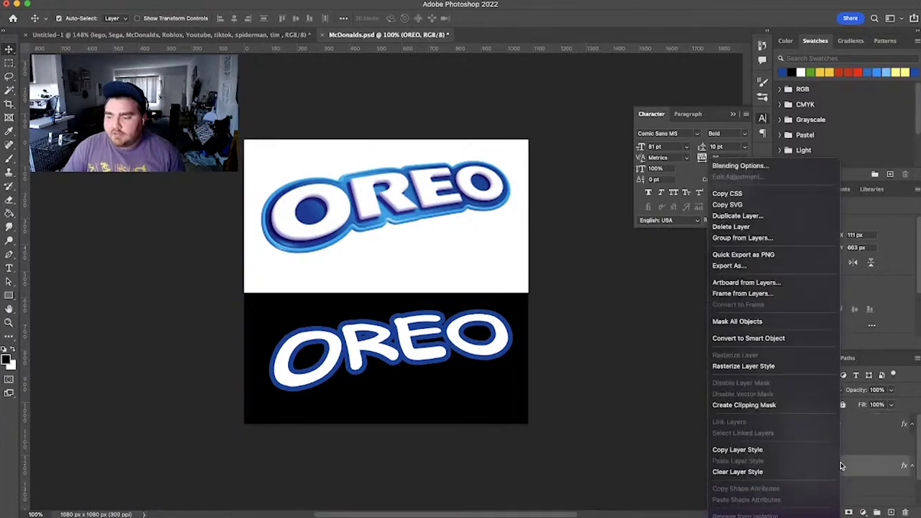
left_click(763, 471)
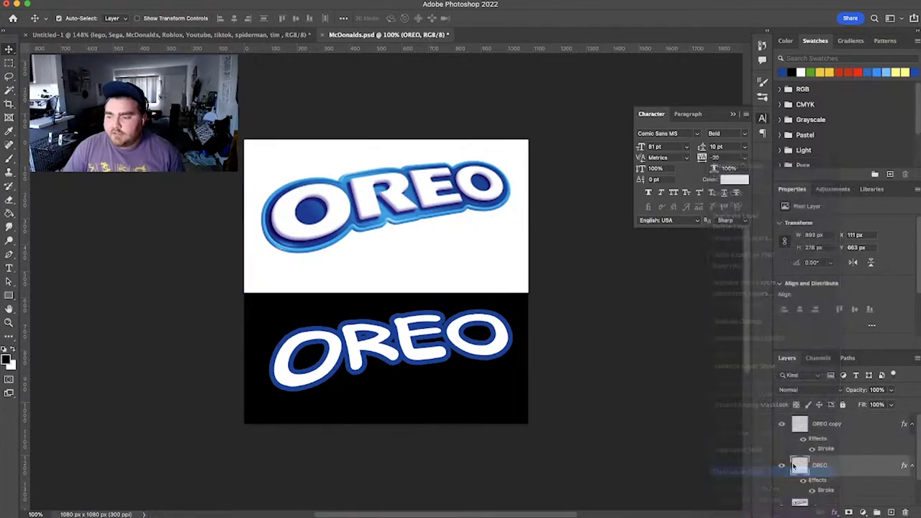
Step: Place the OREO copy beneath the original OREO layer and rasterize the copy's layer style
left_click(855, 429)
right_click(852, 448)
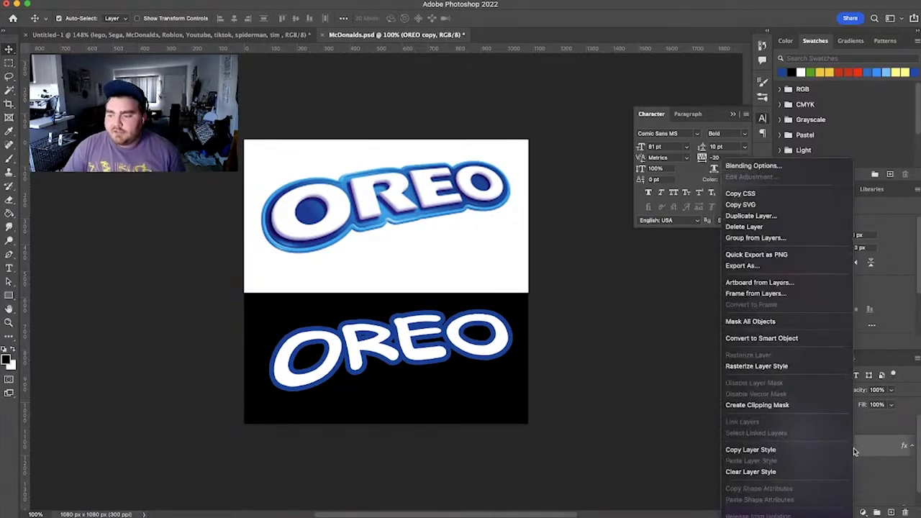
left_click(780, 368)
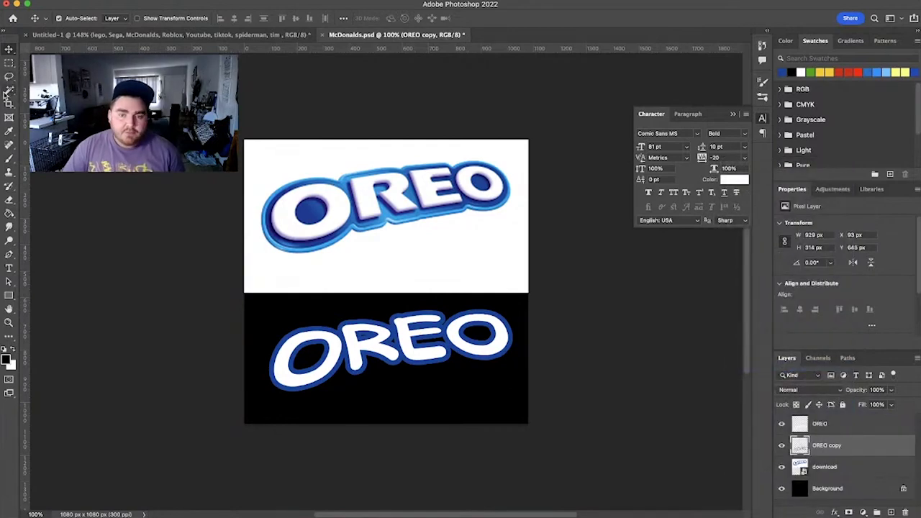
Step: Select the white R, E and final O on the OREO copy layer with the Magic Wand and delete their fill
left_click(10, 92)
left_click(324, 328)
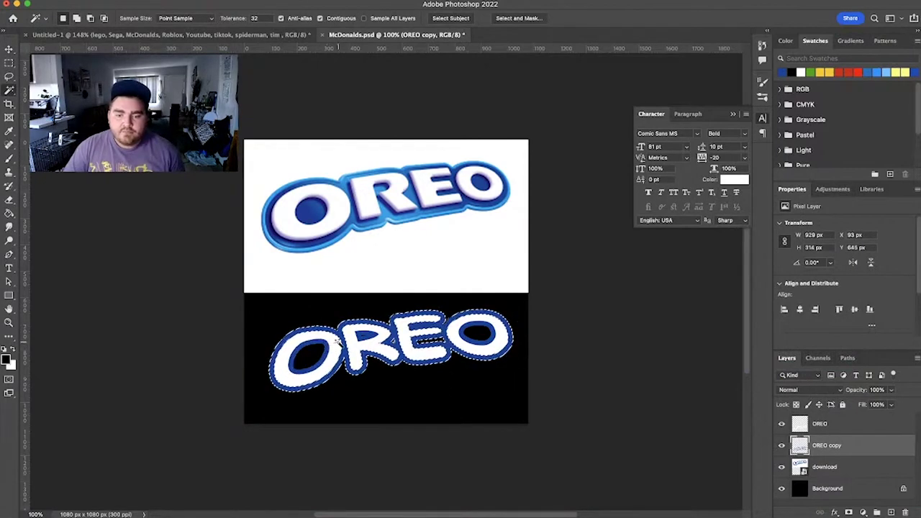
key("super+d")
left_click(334, 344)
left_click(349, 343)
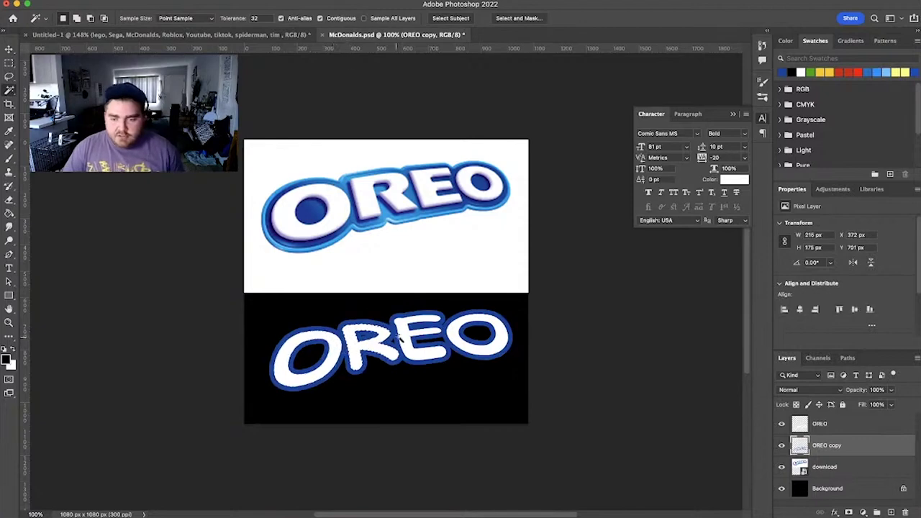
left_click(468, 332, "shift")
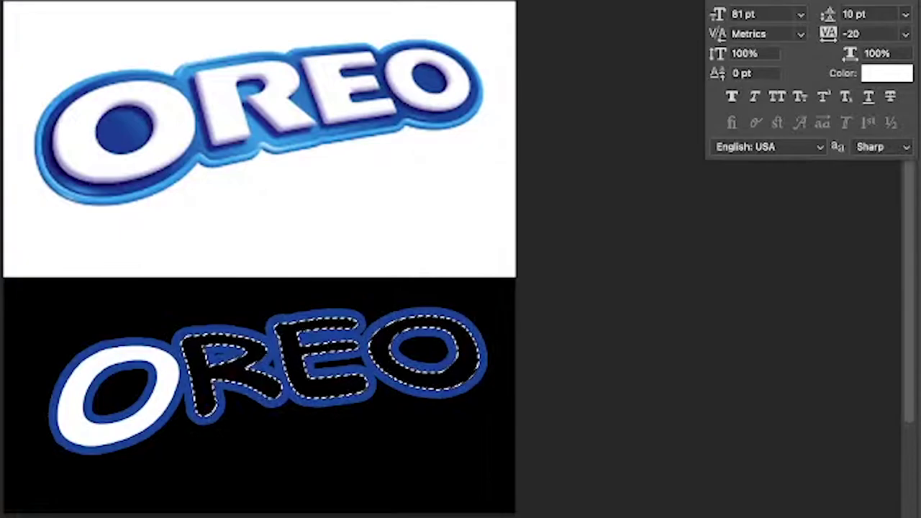
Step: Delete the first O's white fill on the OREO copy layer and paint all its letter shapes solid blue, sampled from the artwork
key("Delete")
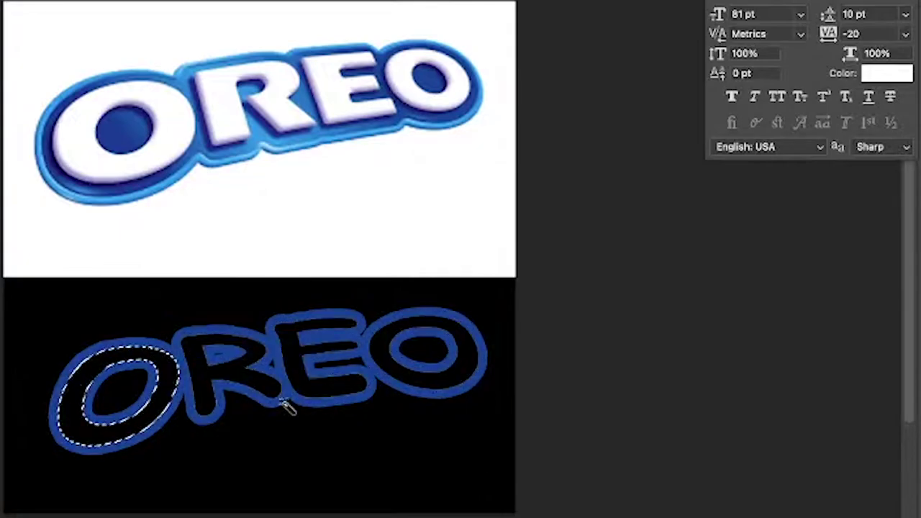
key("super+d")
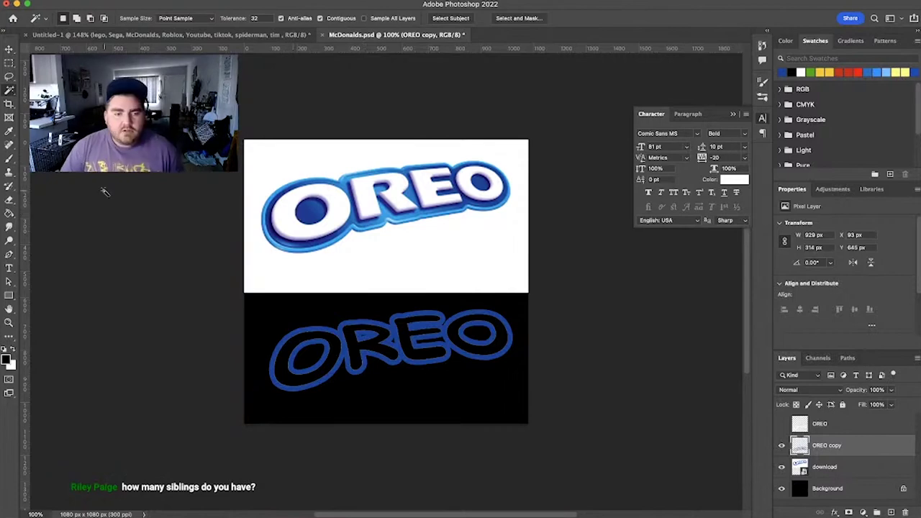
left_click(9, 131)
left_click_drag(285, 346, 288, 371)
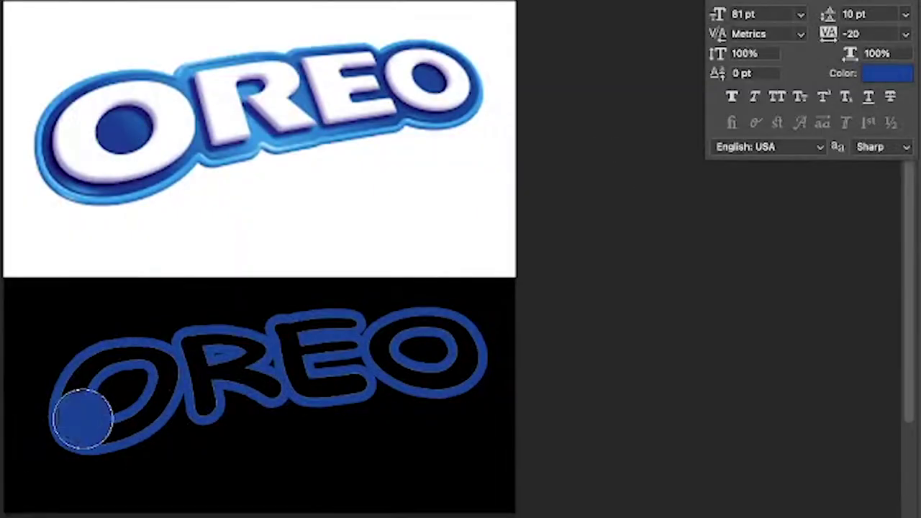
mouse_move(288, 371)
left_mouse_down()
mouse_move(366, 334)
mouse_move(385, 342)
left_mouse_up()
mouse_move(256, 367)
left_mouse_down()
mouse_move(299, 332)
mouse_move(360, 364)
mouse_move(297, 374)
mouse_move(300, 383)
mouse_move(358, 379)
mouse_move(443, 331)
mouse_move(425, 360)
left_mouse_up()
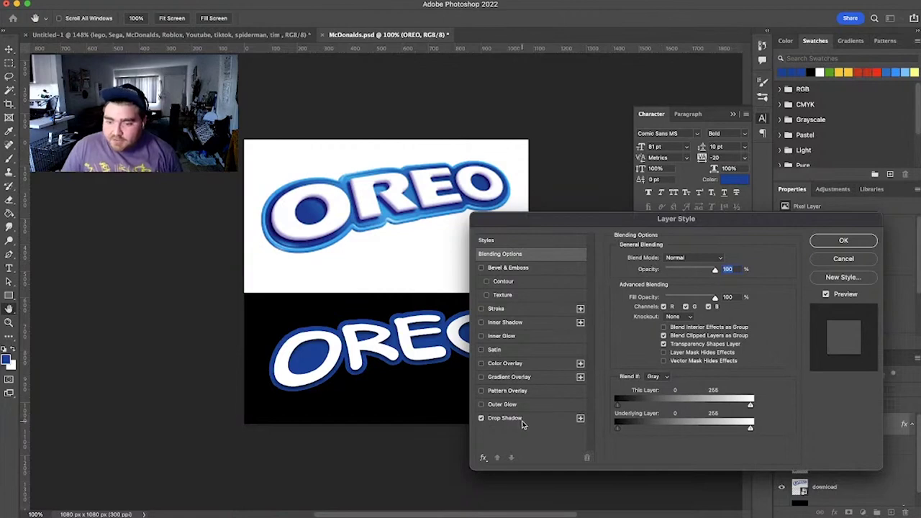
Step: Set the OREO layer's drop shadow to 14 px distance, 3 px size and dark blue 080558 sampled from the reference logo
left_click(513, 418)
left_click(663, 287)
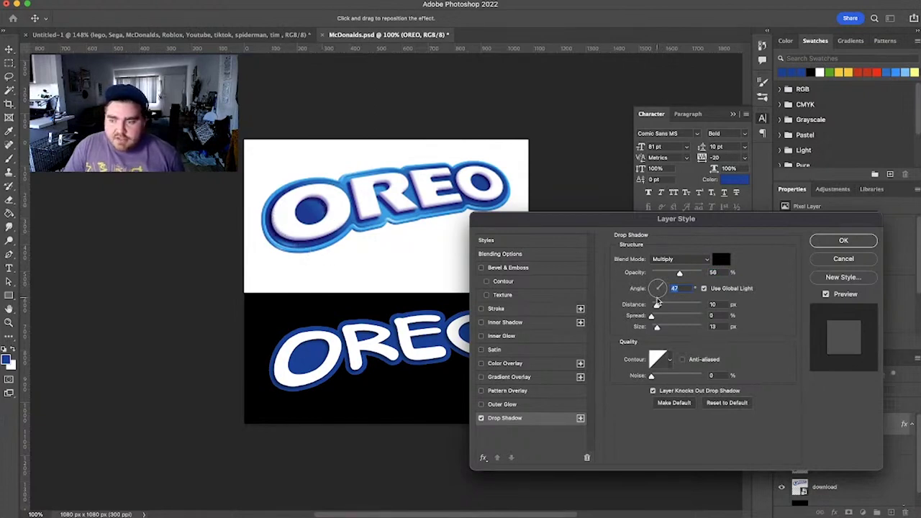
left_click_drag(658, 329, 659, 308)
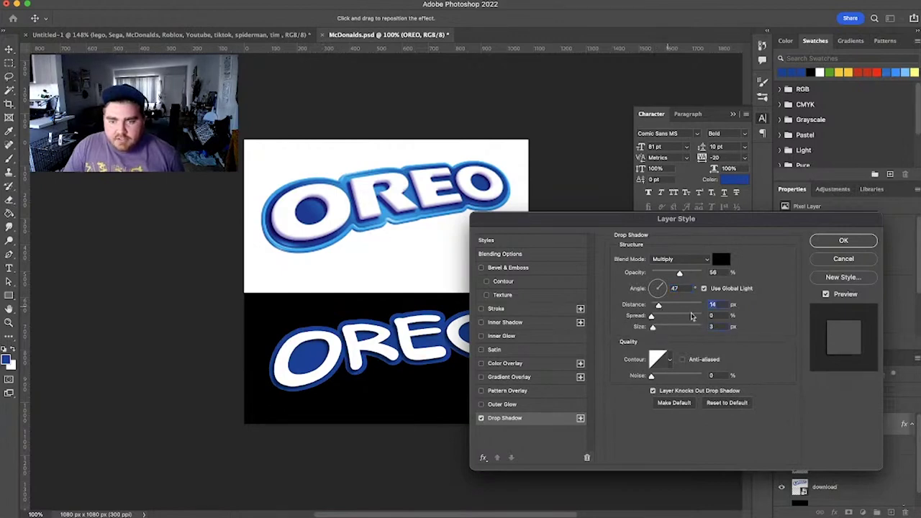
left_click(722, 261)
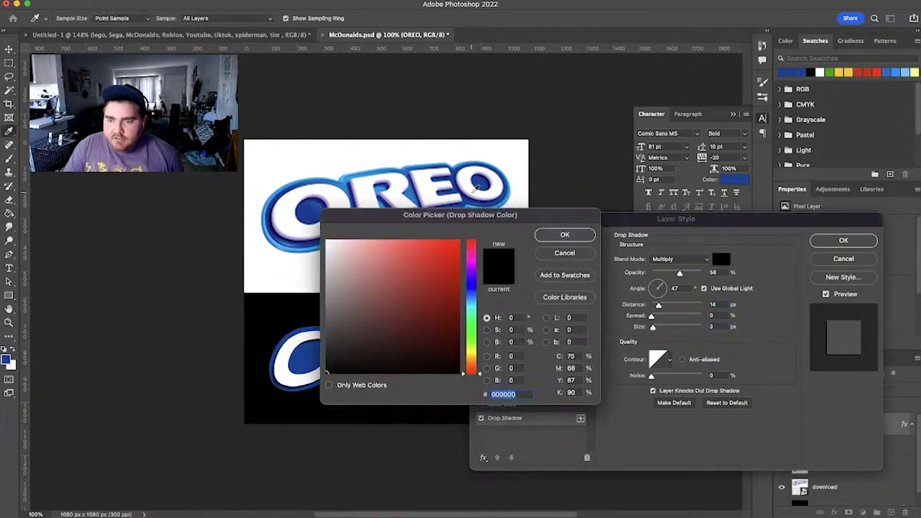
left_click(279, 225)
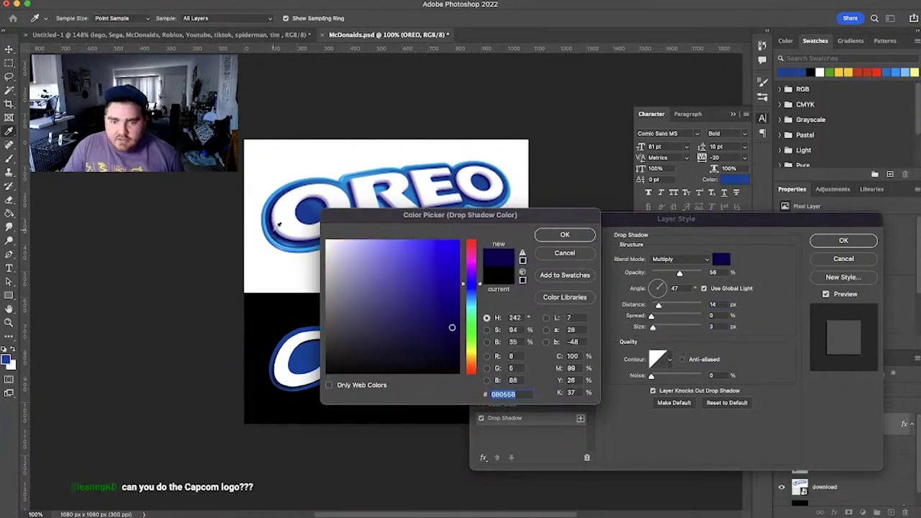
left_click(565, 236)
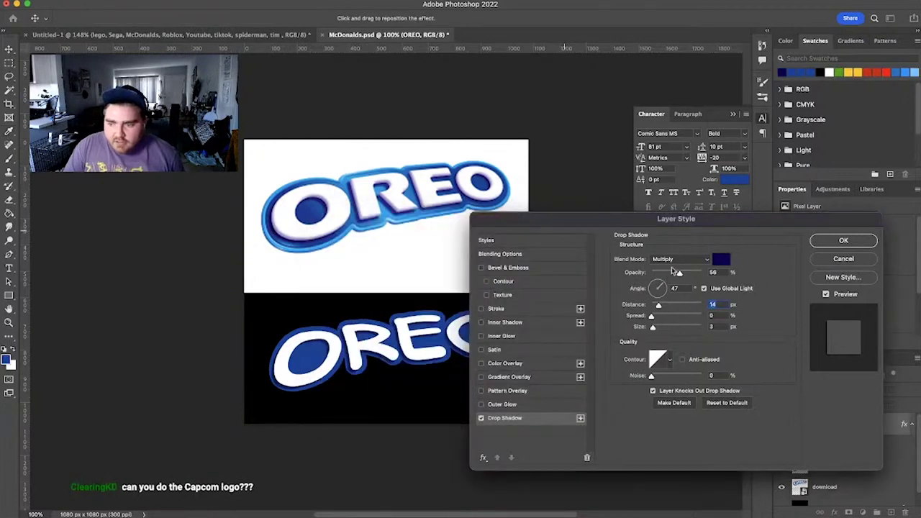
Step: Change the drop shadow to Normal blending at 100% opacity, with 11 px distance and 13 px size
left_click_drag(680, 274, 722, 277)
left_click(689, 259)
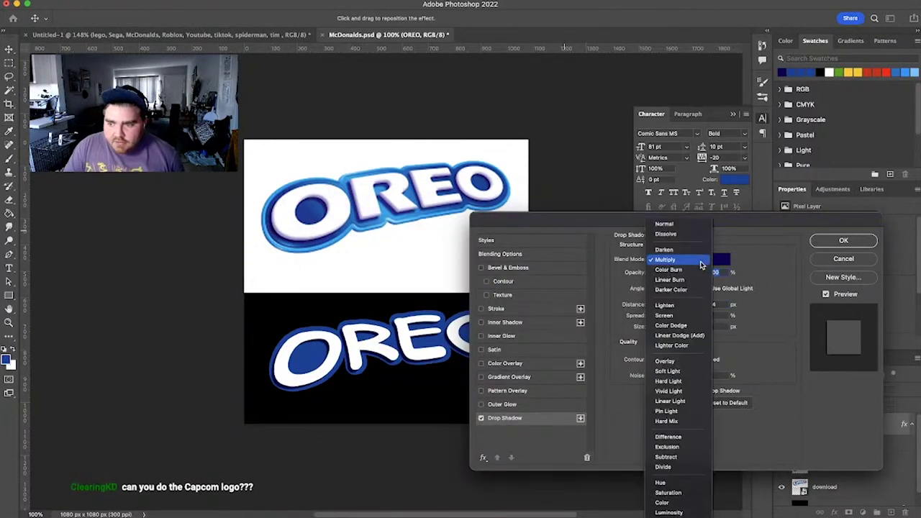
left_click(675, 223)
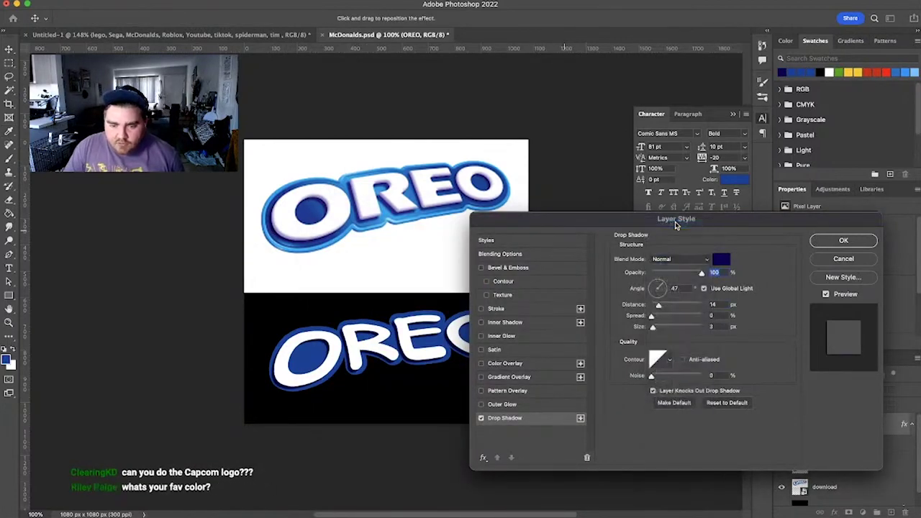
left_click(656, 328)
left_click_drag(658, 306, 657, 307)
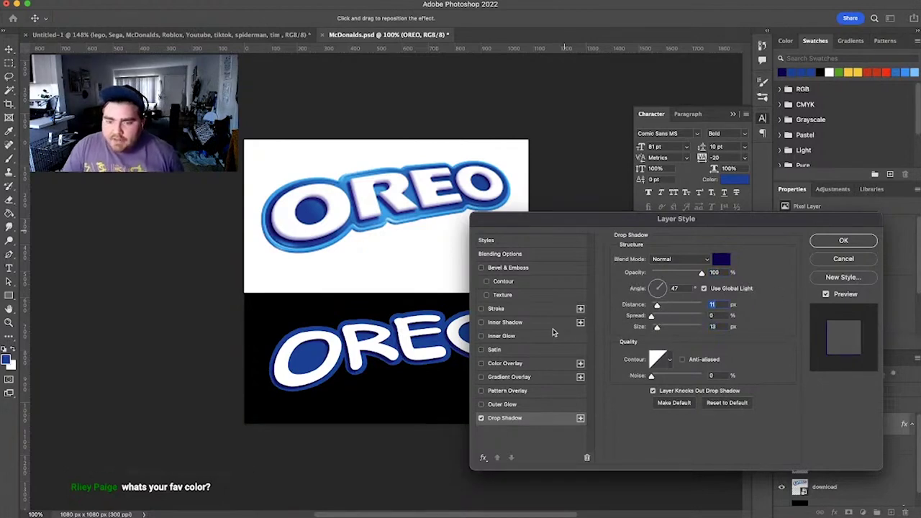
Step: Add Bevel & Emboss to the OREO layer with a linear gloss contour, 13 px size and 9 px soften
left_click(482, 268)
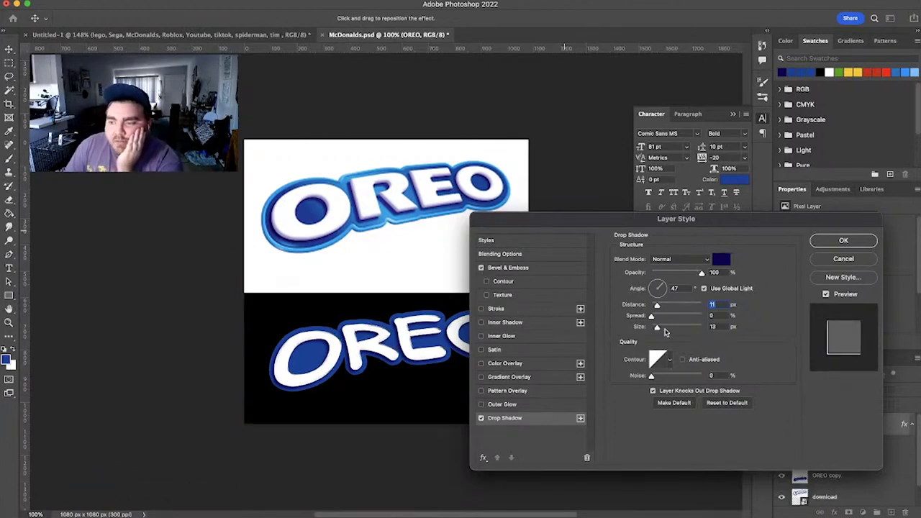
left_click(523, 272)
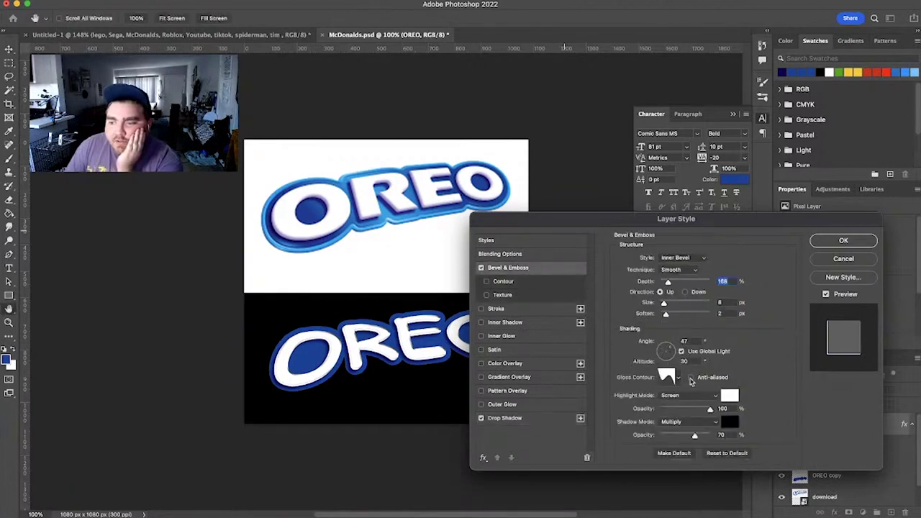
left_click(677, 378)
left_click(610, 400)
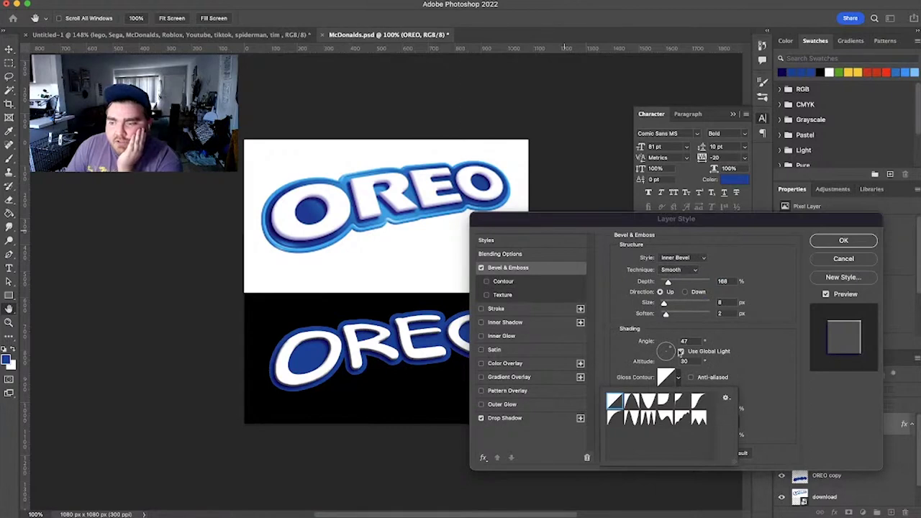
left_click(760, 347)
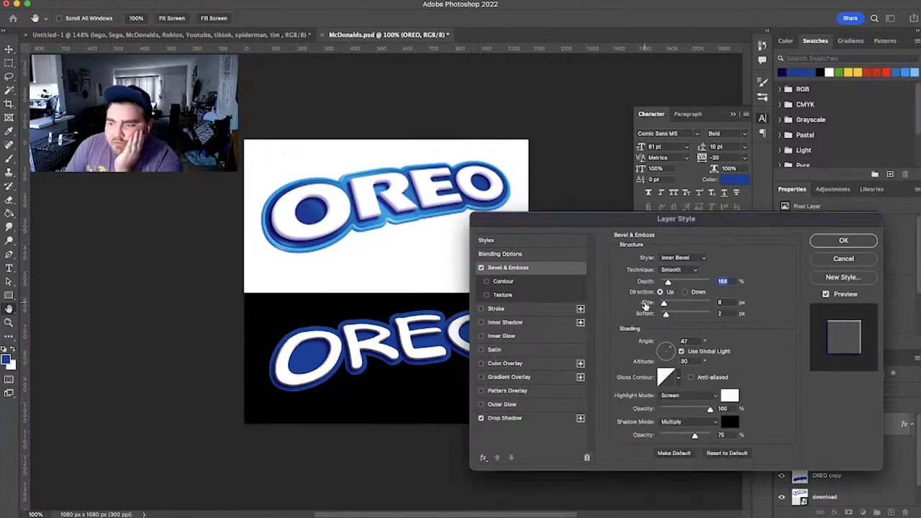
left_click_drag(666, 319, 687, 315)
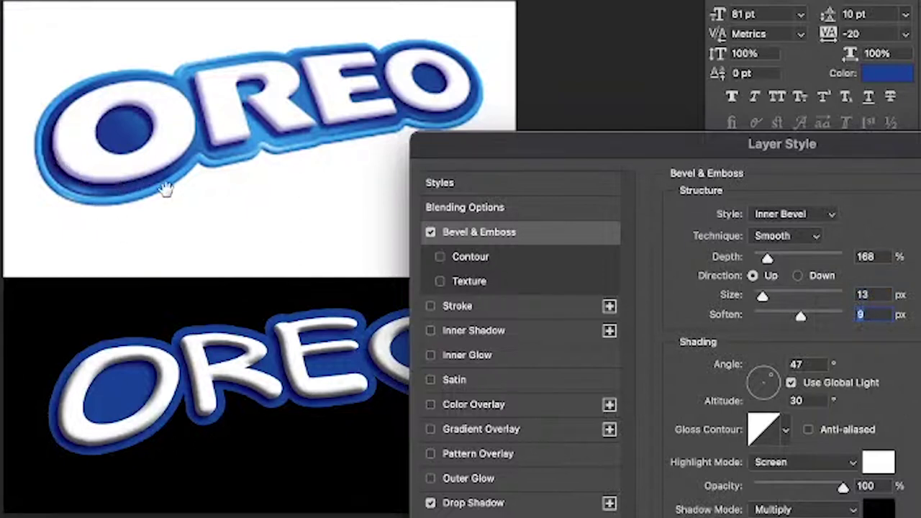
Step: Set the bevel's shadow colour to dark blue 050777 and apply the OREO layer style
left_click(875, 508)
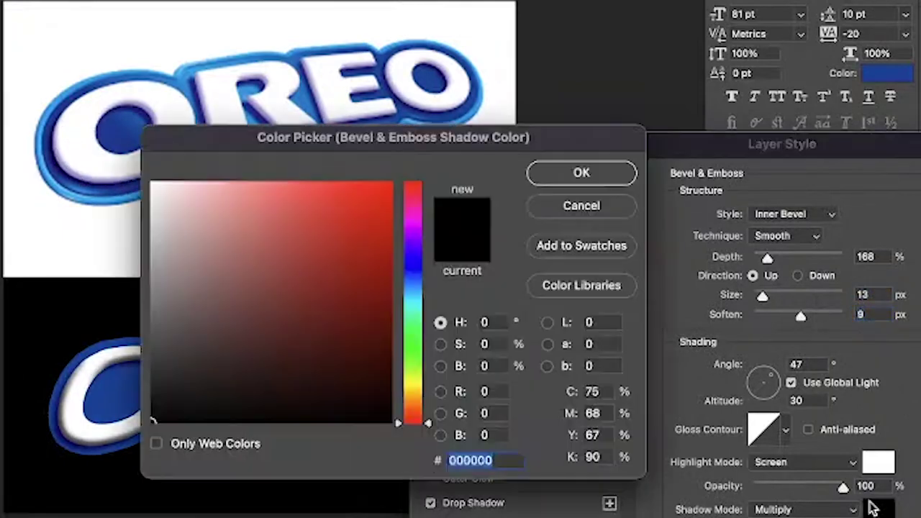
left_click_drag(416, 288, 415, 266)
left_click_drag(375, 234, 383, 310)
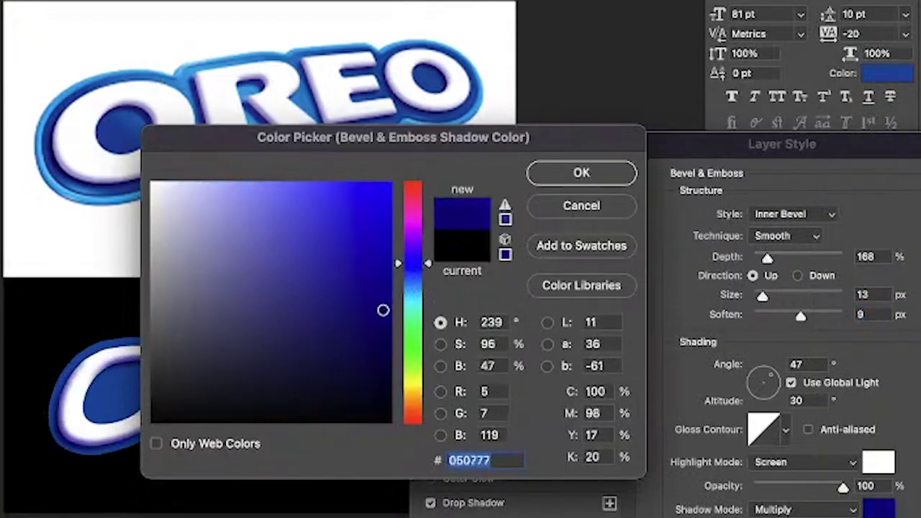
left_click(579, 174)
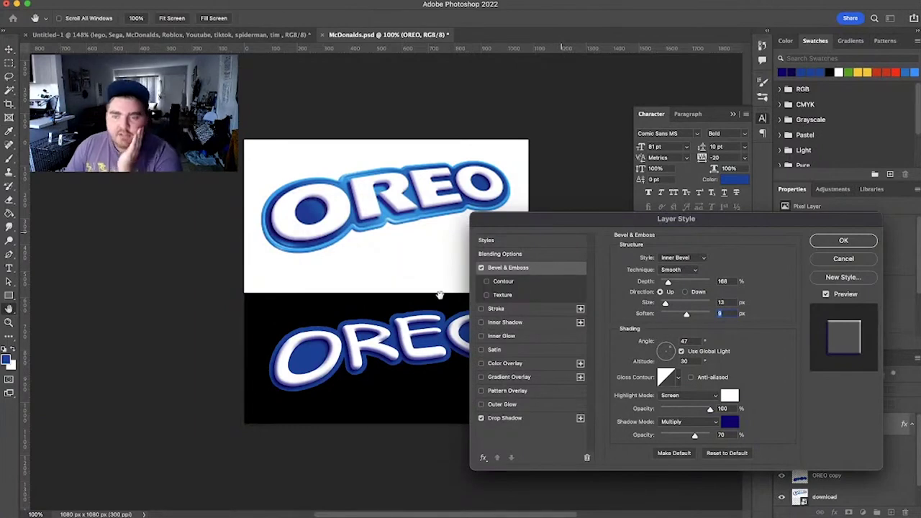
left_click(867, 244)
Step: Hide the OREO layer and select the solid blue shape on the OREO copy layer with the Magic Wand
key("v")
left_click(849, 481)
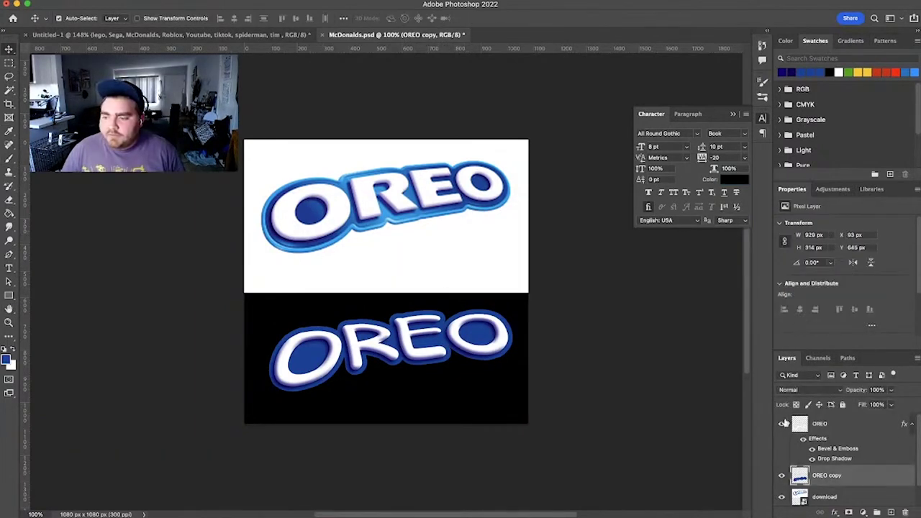
left_click(784, 424)
left_click(784, 424)
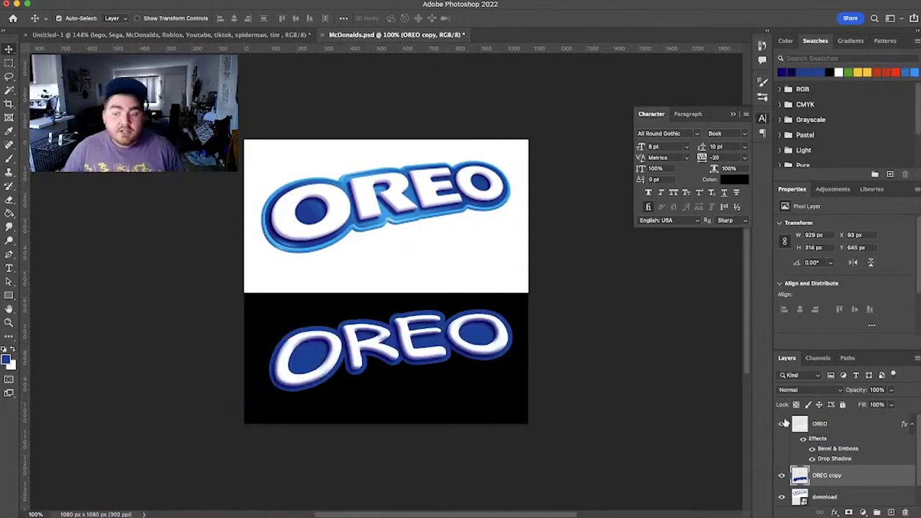
left_click(784, 424)
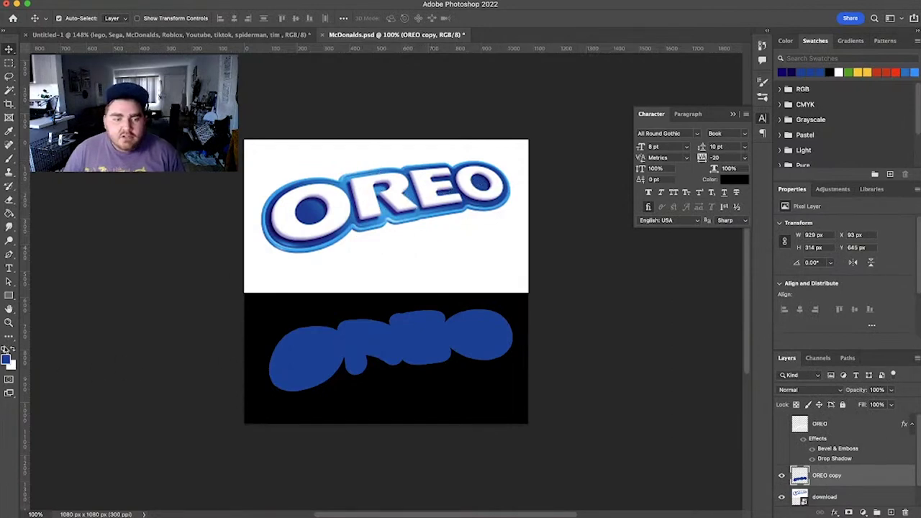
left_click(10, 92)
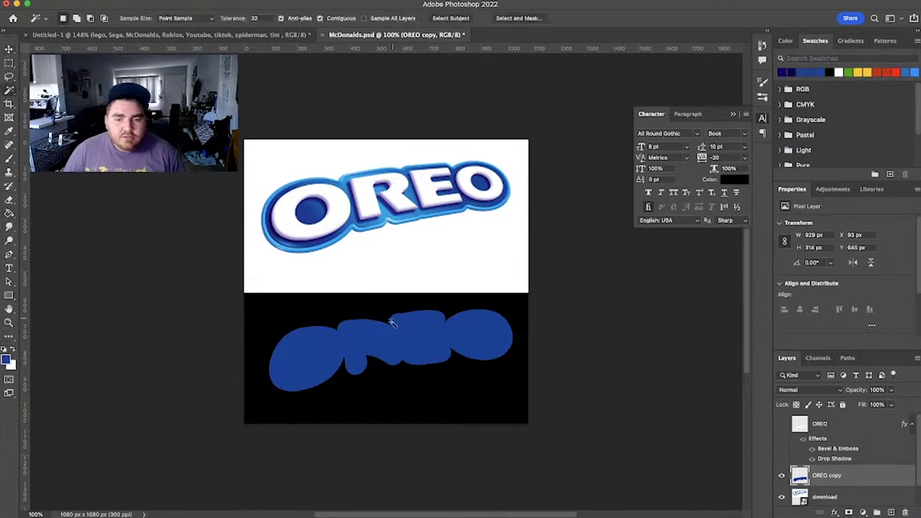
left_click(354, 353)
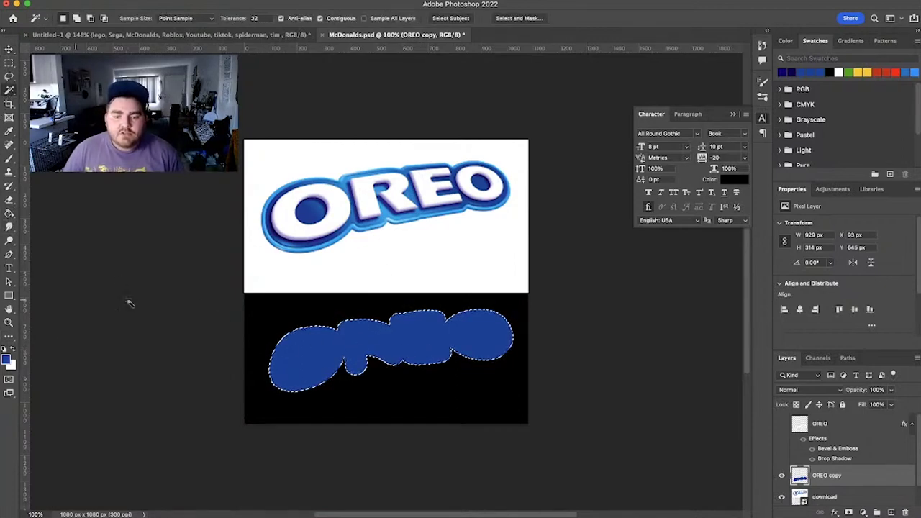
Step: Choose the Gradient tool and set a dark blue background colour and light blue foreground colour 00a3e3 sampled from the reference logo
left_click(10, 212)
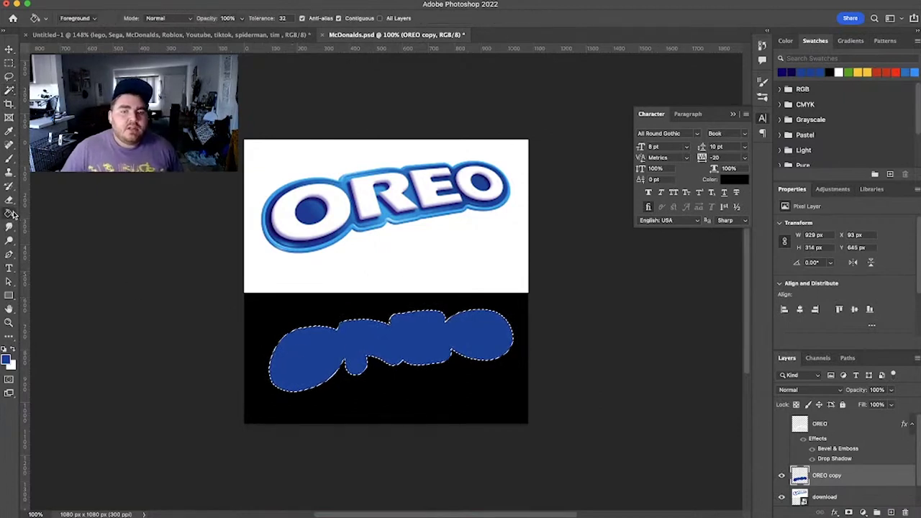
left_click(50, 213)
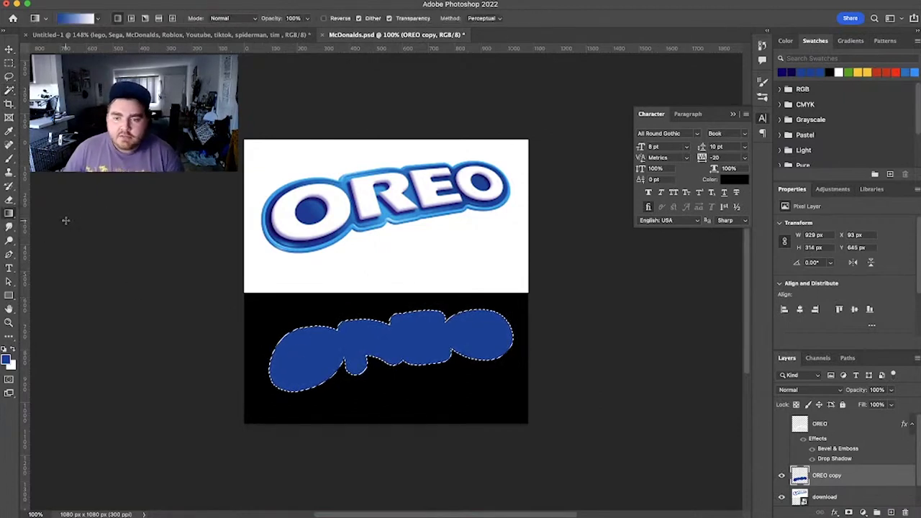
left_click(6, 360)
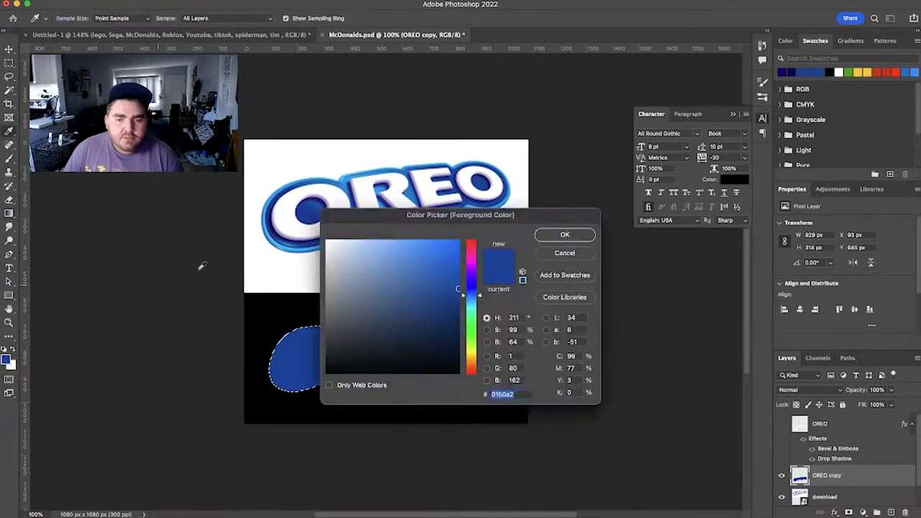
left_click(438, 300)
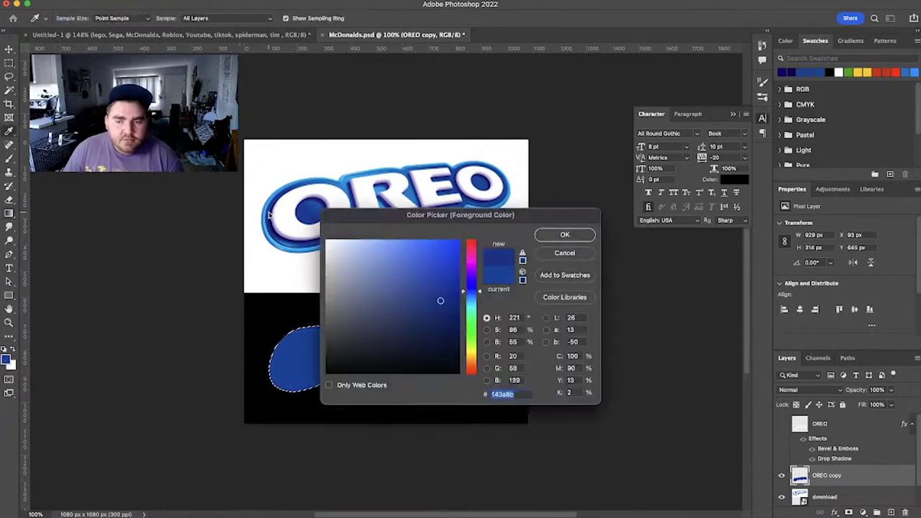
left_click(565, 235)
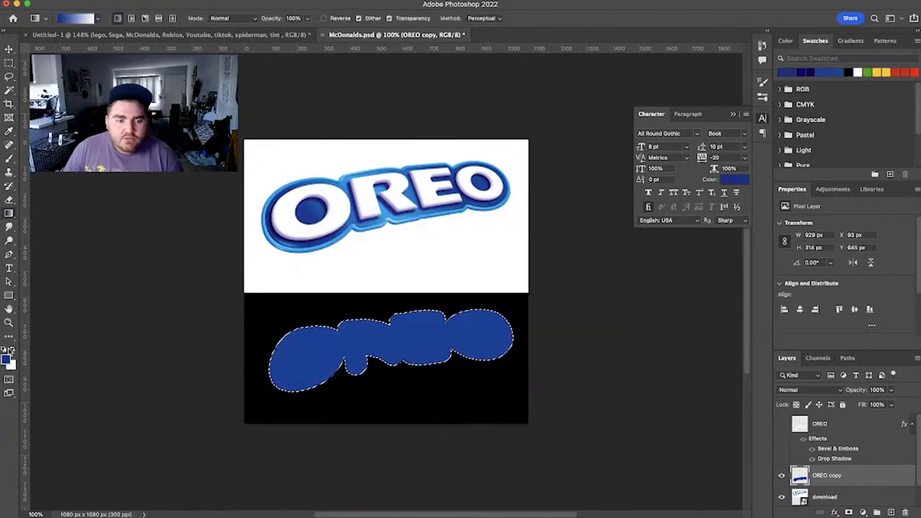
left_click(12, 349)
left_click(6, 359)
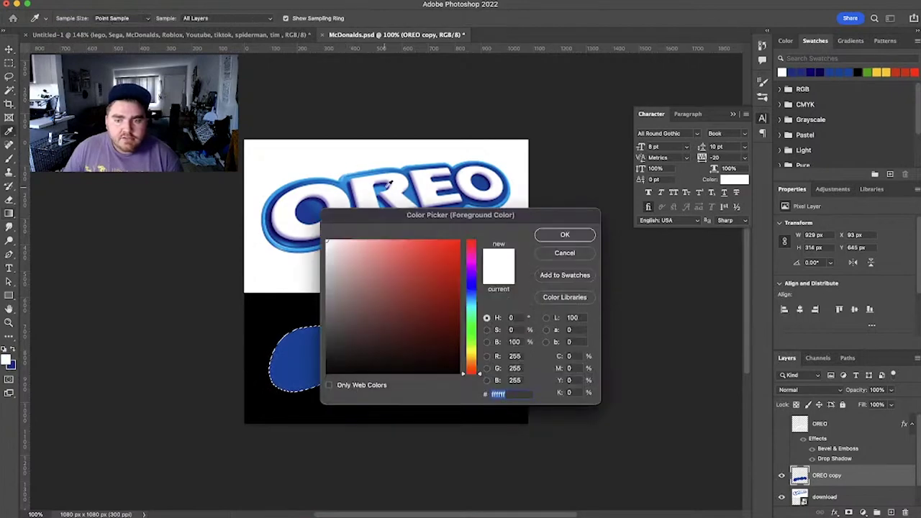
left_click(383, 186)
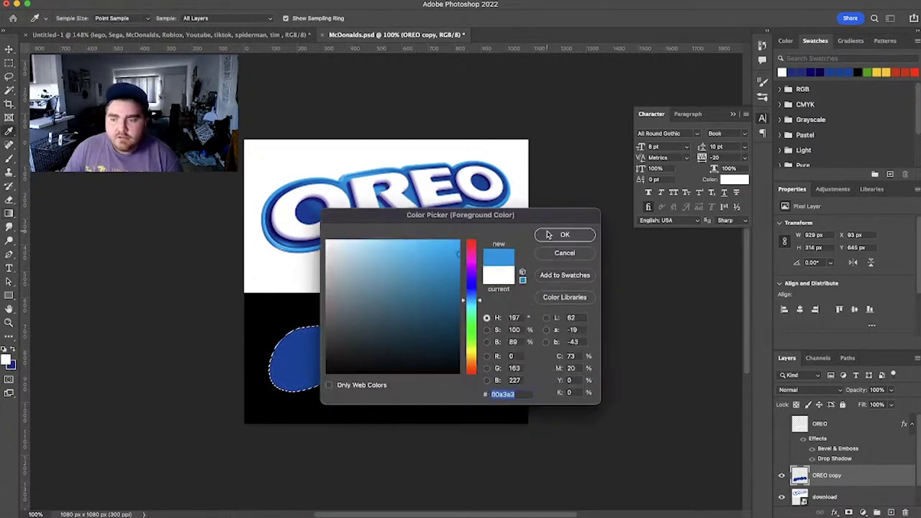
left_click(549, 235)
Step: Fill the selected OREO copy shape with a linear gradient from dark blue at the first O to light blue, redoing the first attempt
right_click(10, 213)
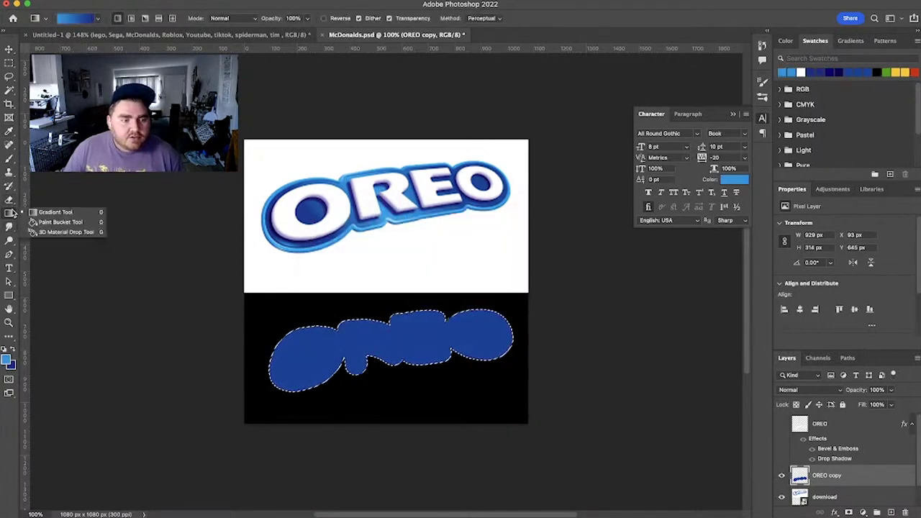
left_click(54, 213)
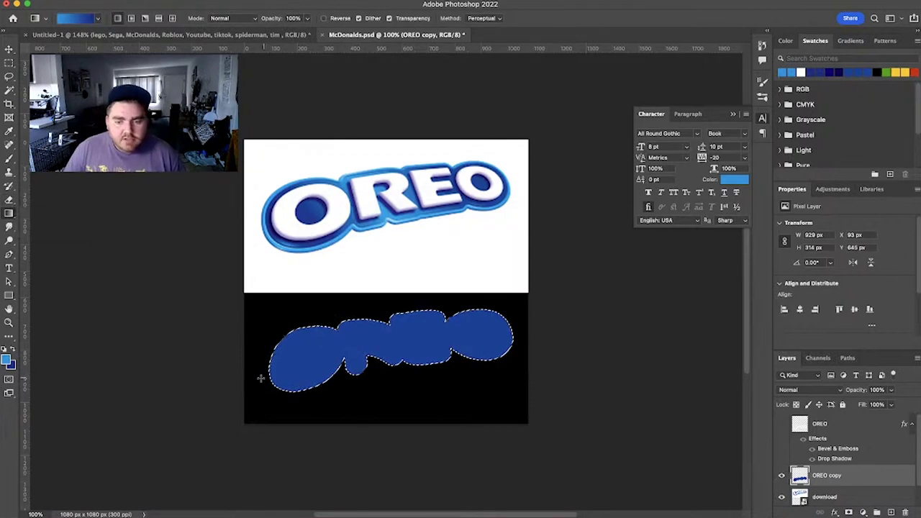
left_click_drag(395, 333, 381, 334)
key("ctrl+z")
left_click_drag(248, 364, 249, 373)
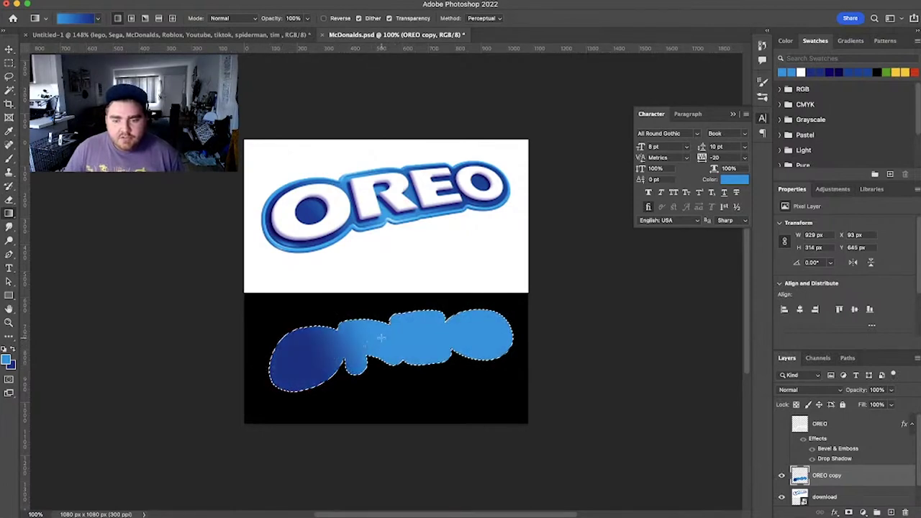
Step: Apply a dark blue gradient fading to transparent from the last O toward the E on the OREO copy shape, and deselect it
left_click(98, 18)
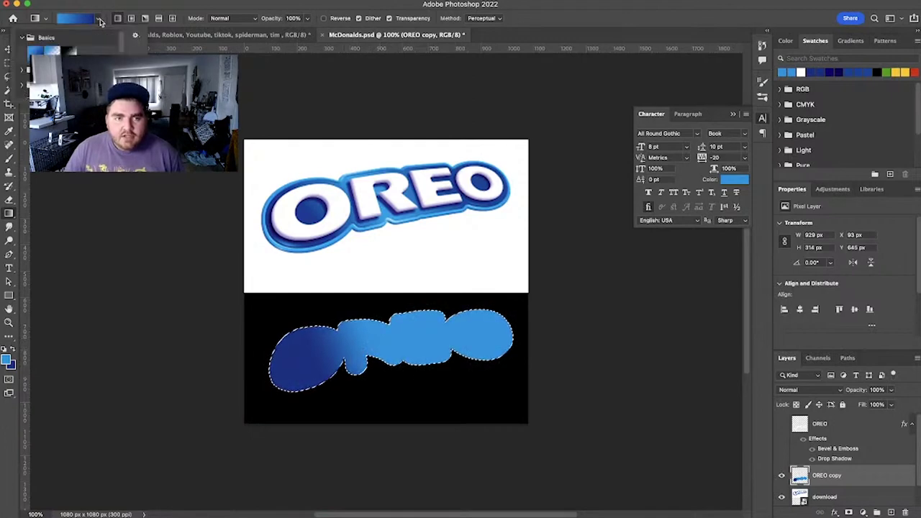
left_click(52, 51)
left_click(99, 20)
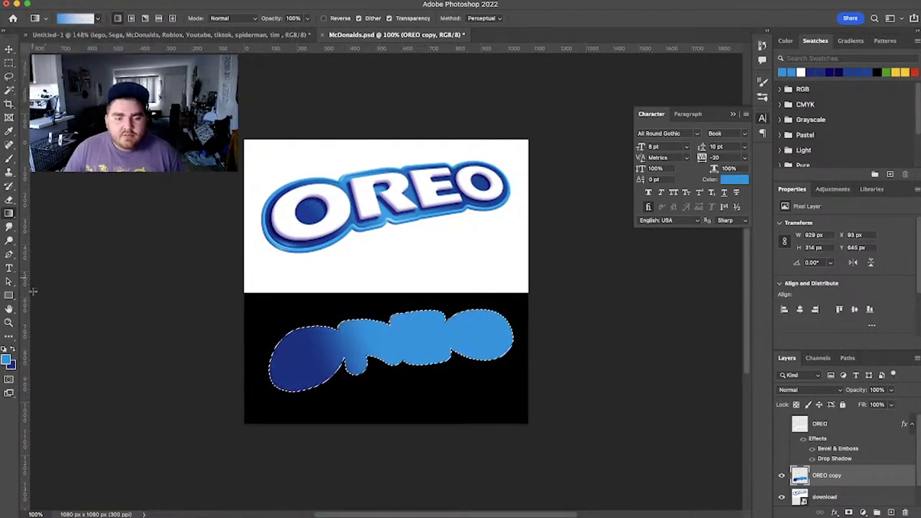
left_click(15, 349)
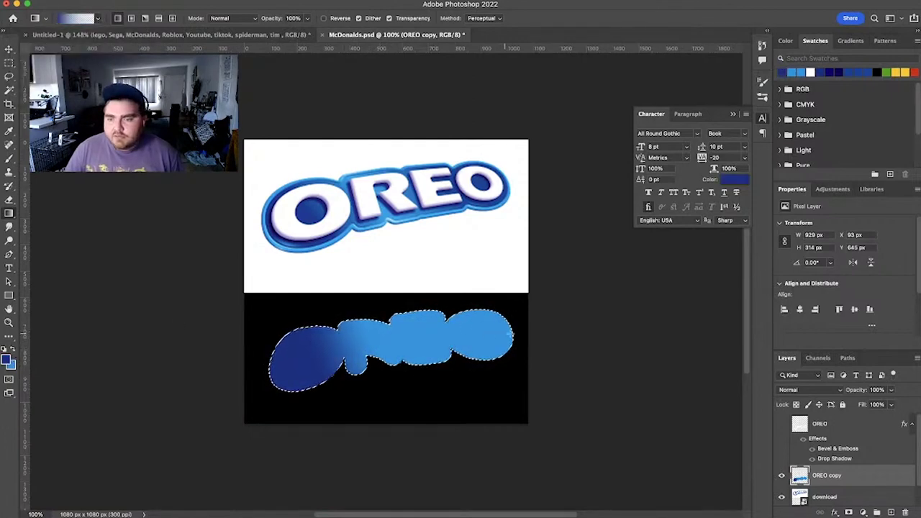
left_click_drag(504, 335, 408, 333)
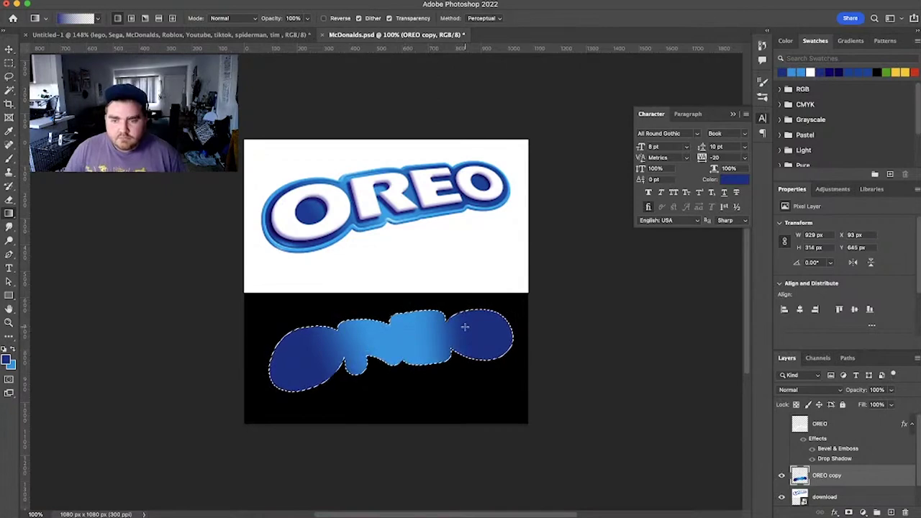
left_click(404, 336)
left_click_drag(456, 323, 389, 334)
key("ctrl+d")
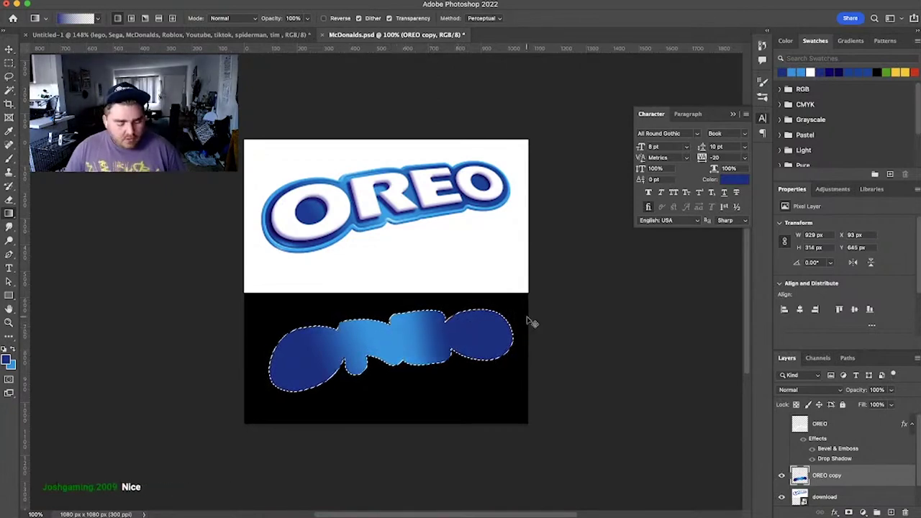
left_click(9, 50)
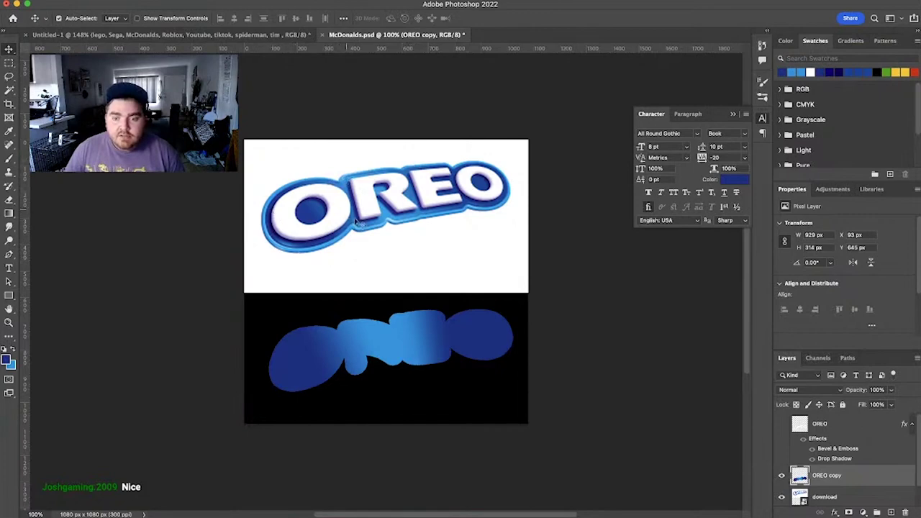
Step: Give the OREO copy shape an outside stroke in light blue 00a4e3 sampled from the reference logo, and rasterize the layer style
double_click(858, 475)
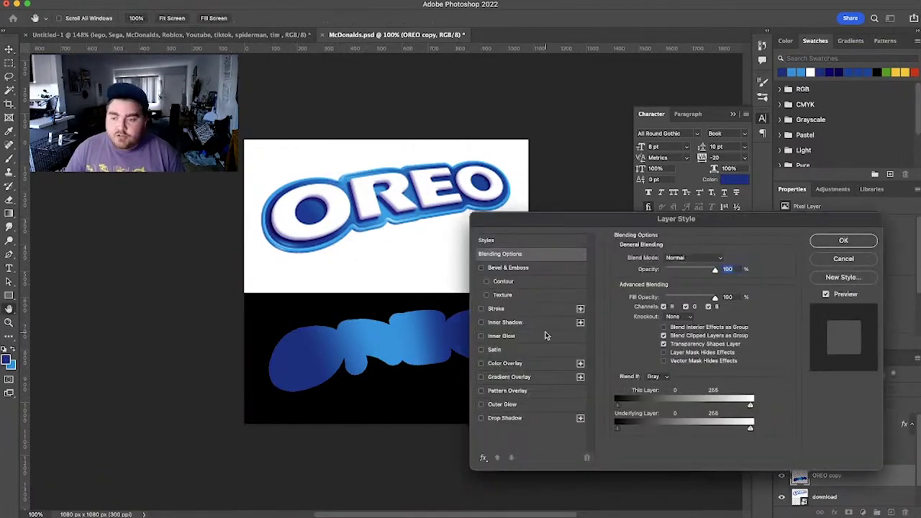
left_click(519, 309)
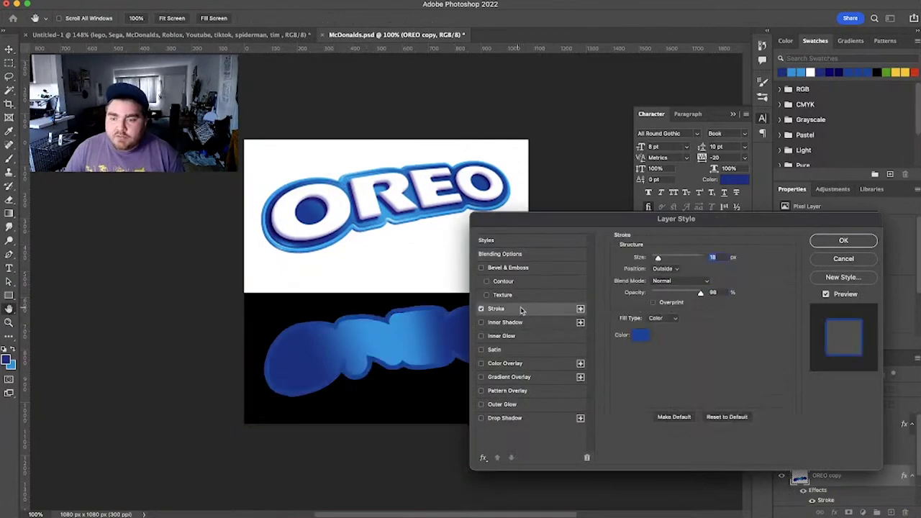
left_click(643, 335)
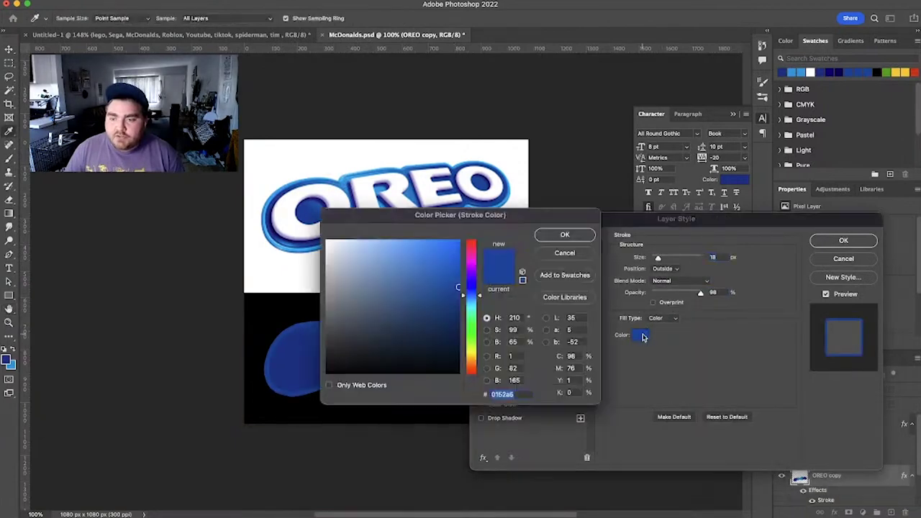
left_click(294, 180)
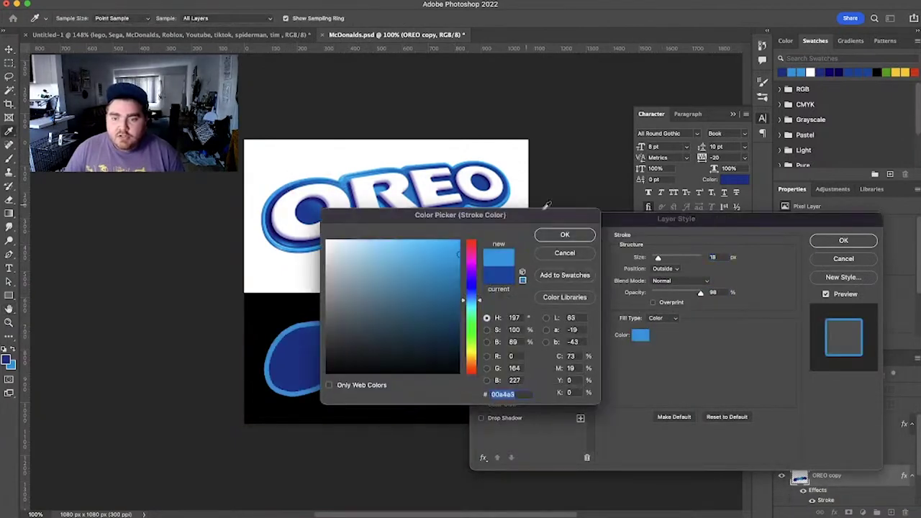
left_click(569, 238)
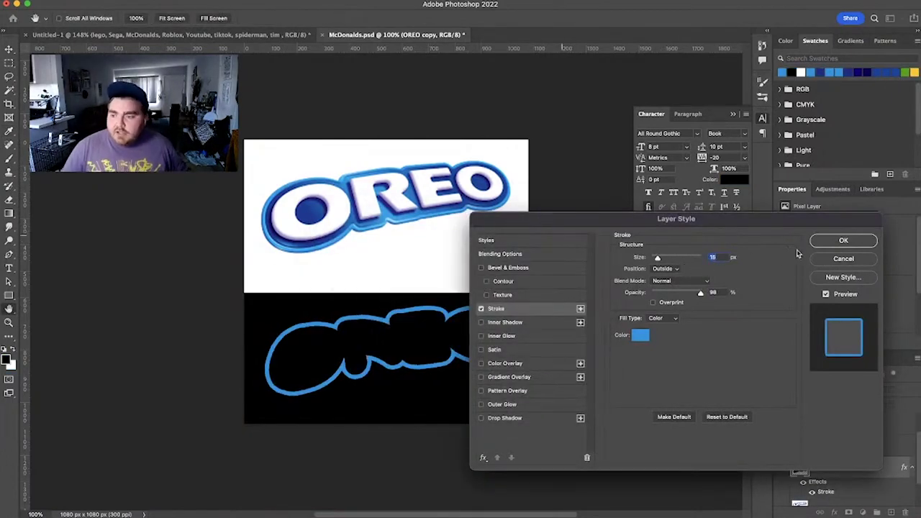
left_click(844, 240)
right_click(856, 471)
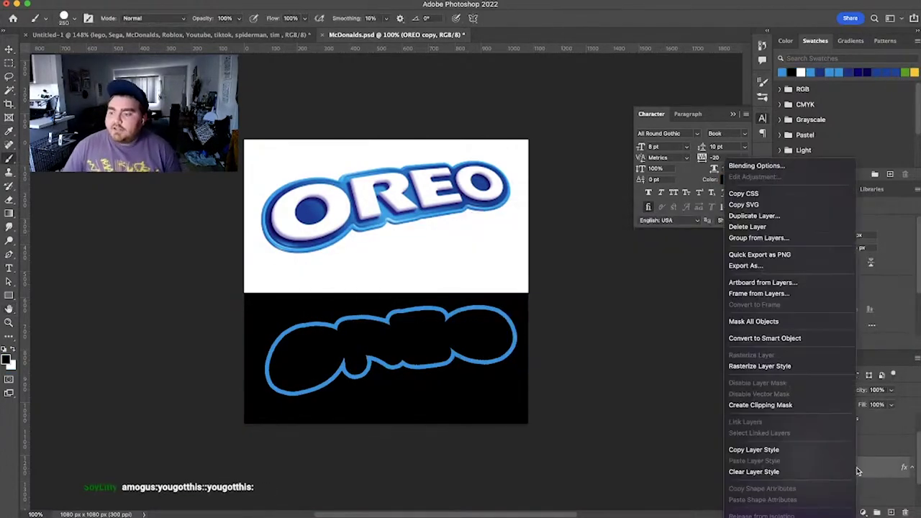
left_click(768, 366)
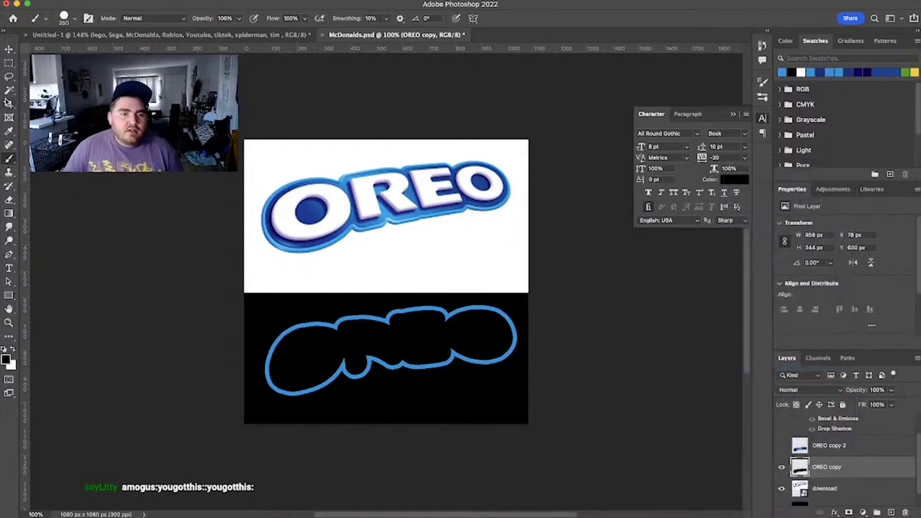
Step: Delete the black interior from the OREO copy layer so only the blue outline is left, and show the OREO copy 2 gradient layer
left_click(8, 90)
left_click(307, 358)
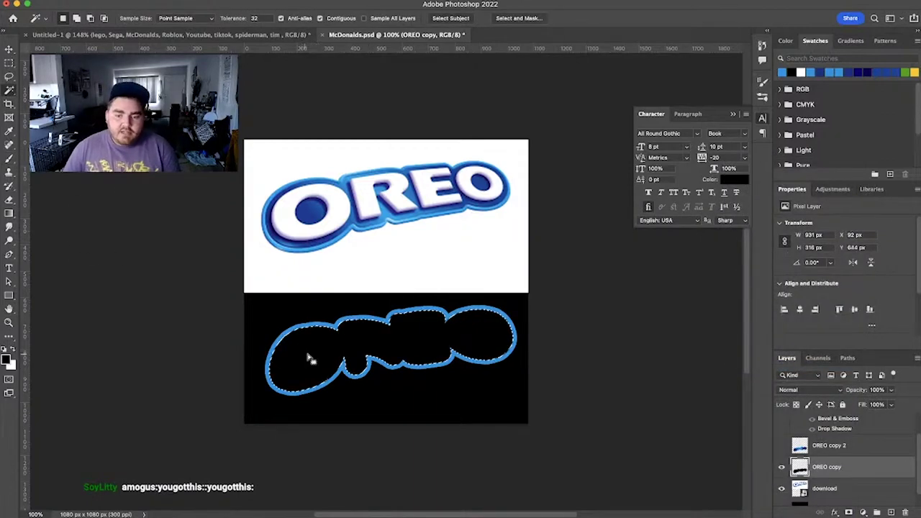
scroll(828, 461, "down", 1)
left_click(782, 496)
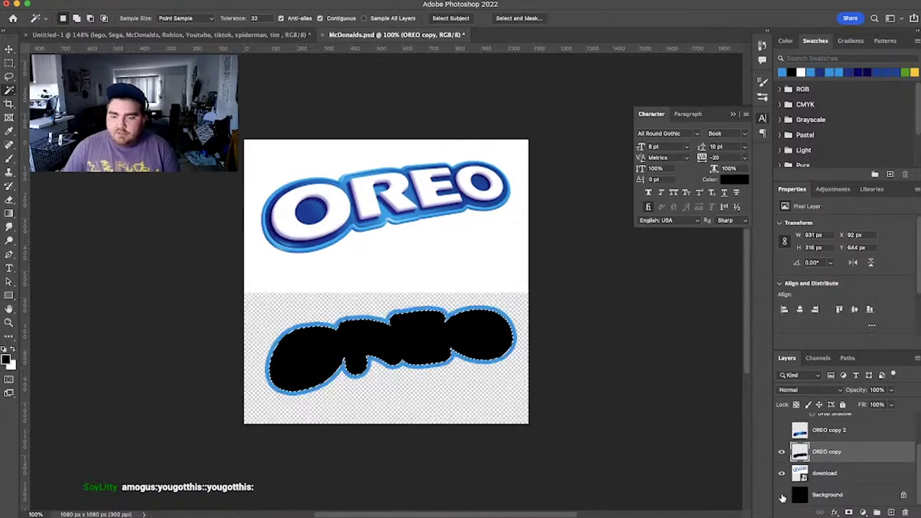
key("Delete")
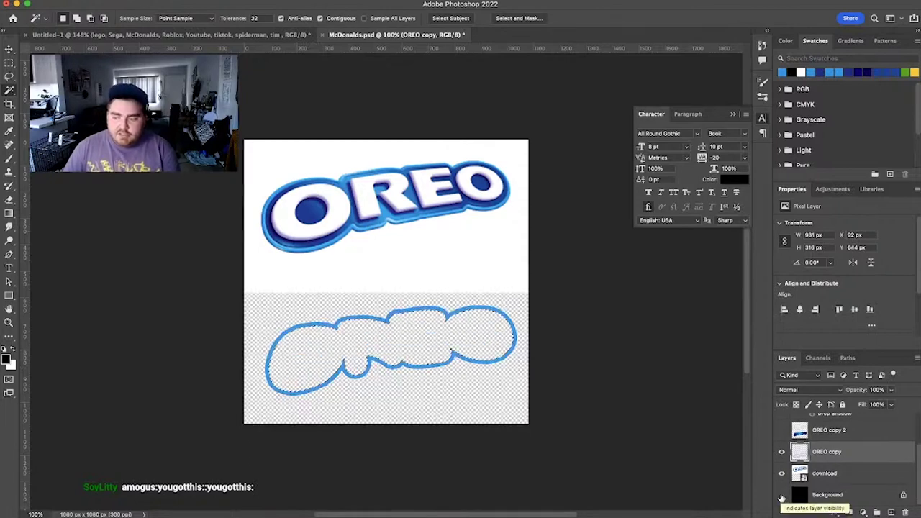
left_click(782, 496)
double_click(871, 454)
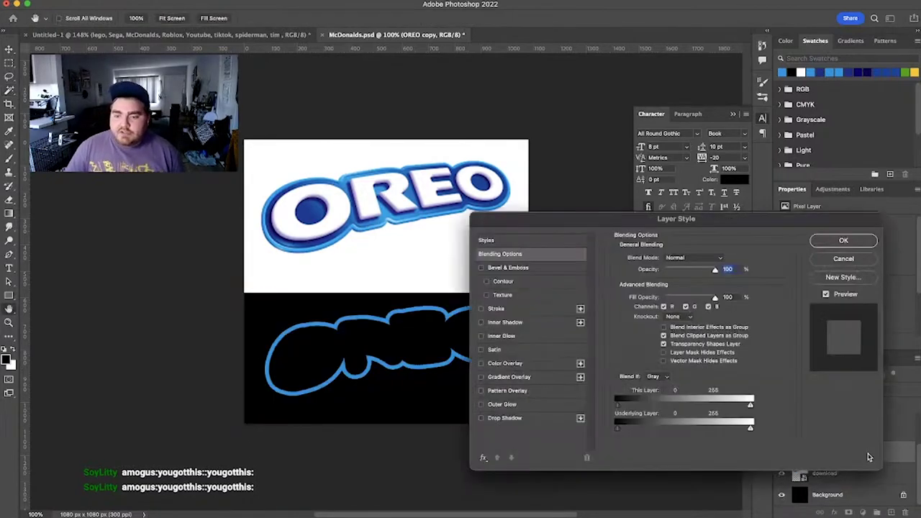
left_click(845, 260)
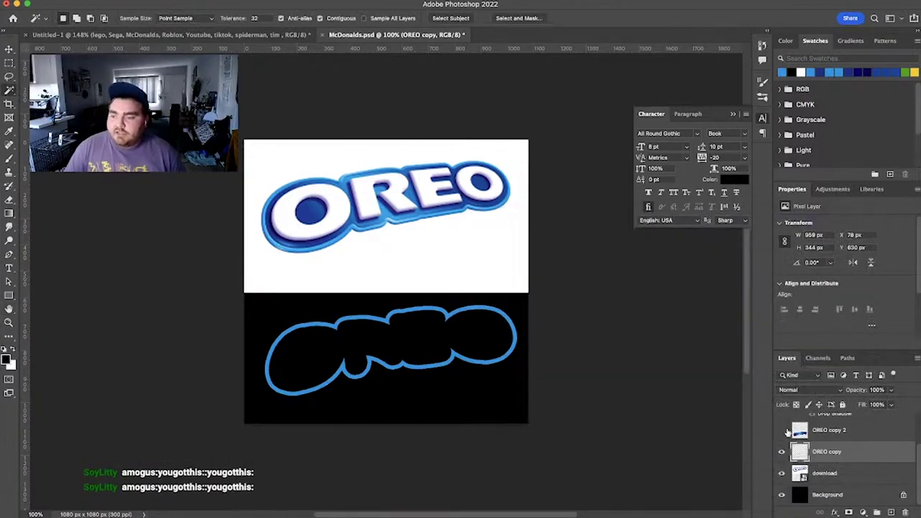
left_click(783, 431)
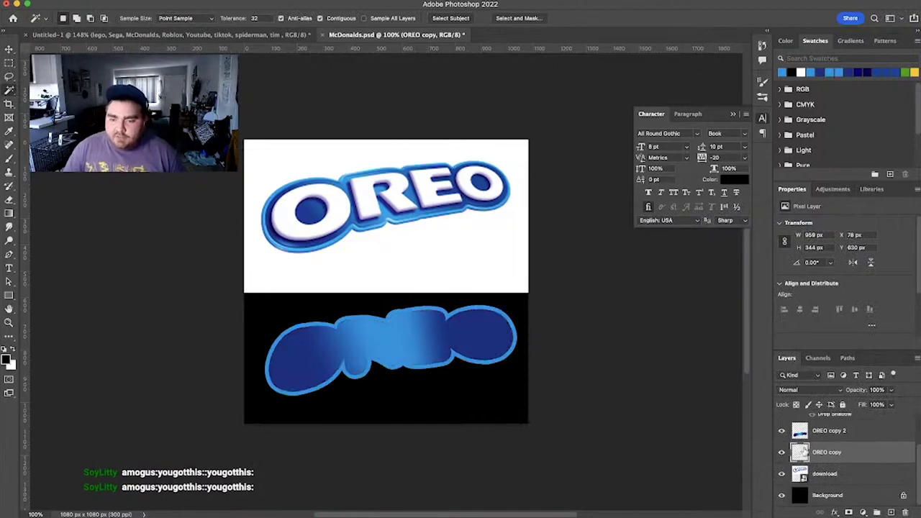
Step: Add an Inner Bevel to OREO copy 2 with 53% depth, 7 px size, 0 px soften and 0% highlight opacity, and show the OREO layer
double_click(855, 432)
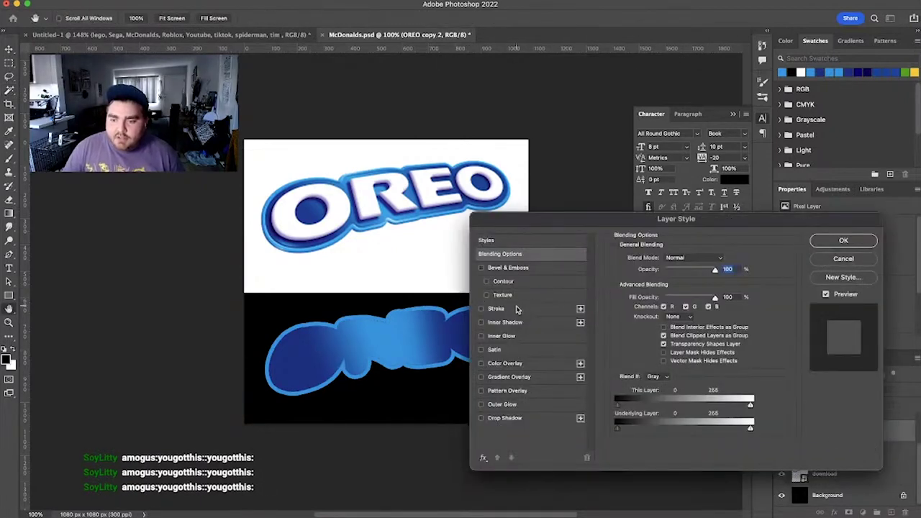
left_click(532, 268)
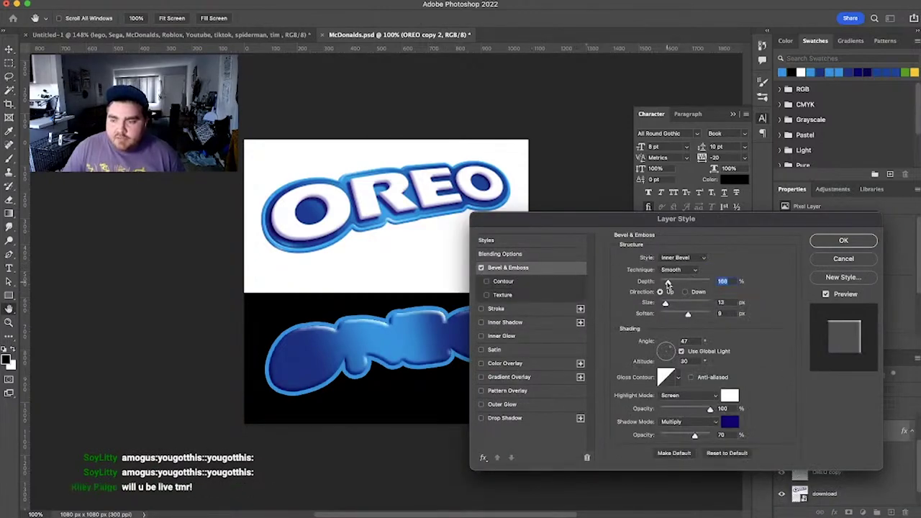
left_click_drag(668, 282, 662, 282)
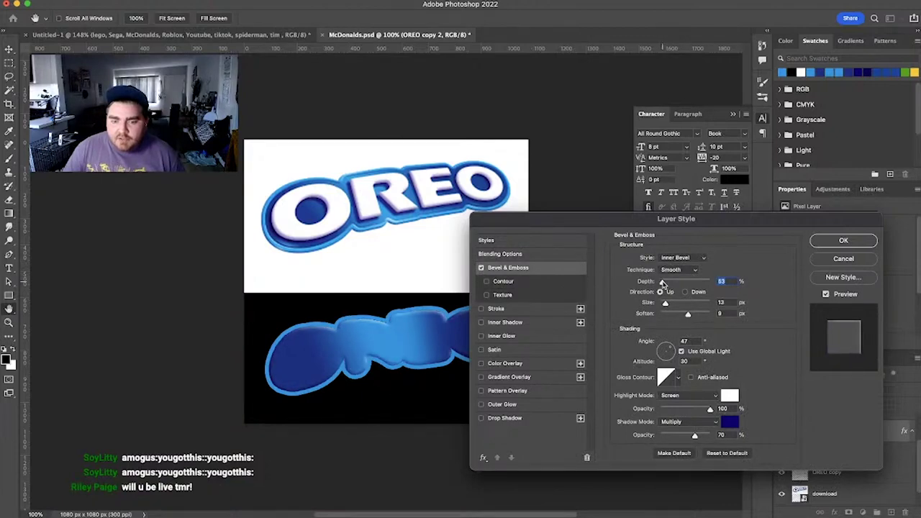
left_click_drag(687, 317, 673, 316)
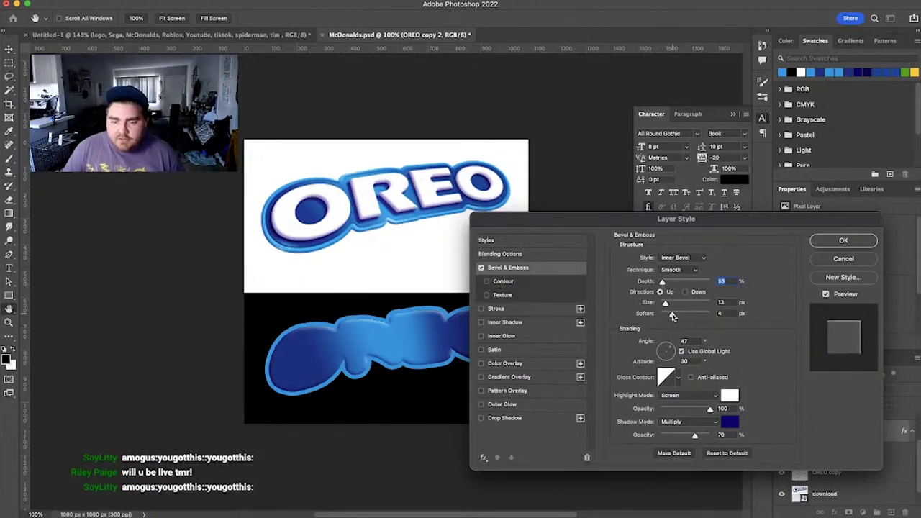
left_click(657, 314)
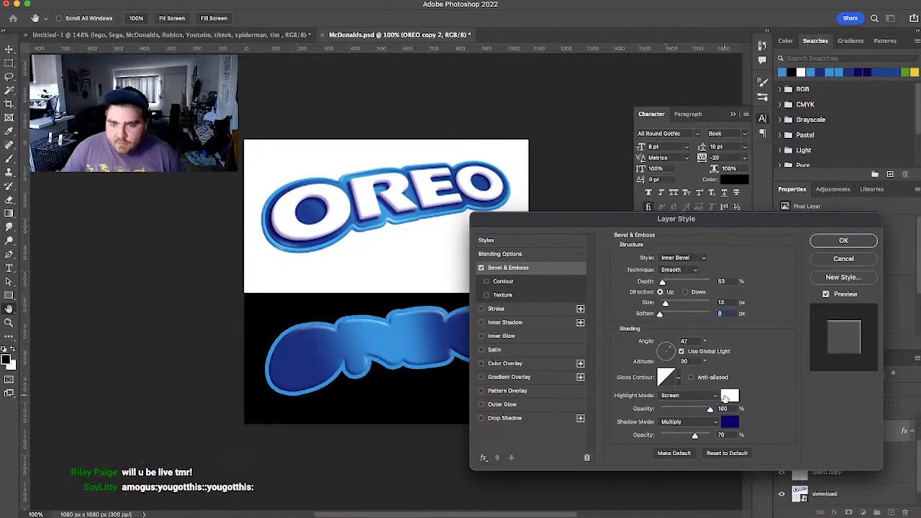
left_click_drag(711, 410, 617, 411)
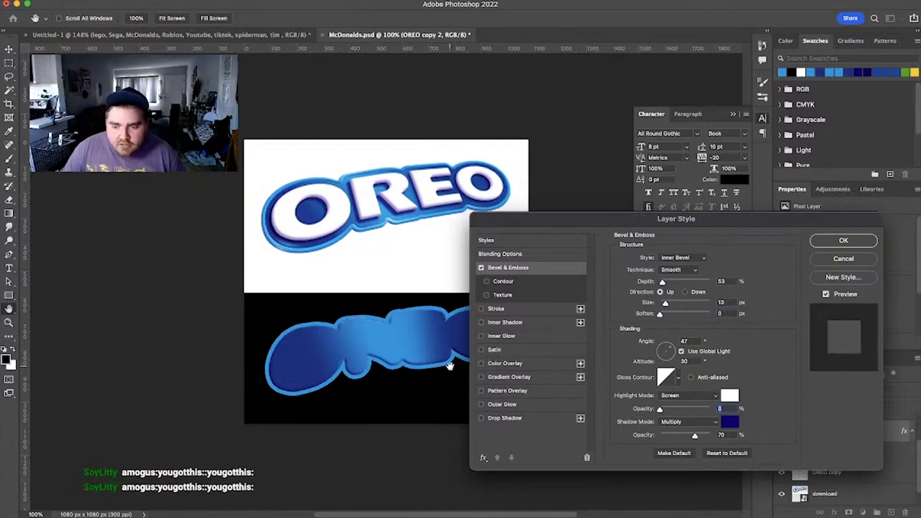
left_click_drag(666, 304, 663, 304)
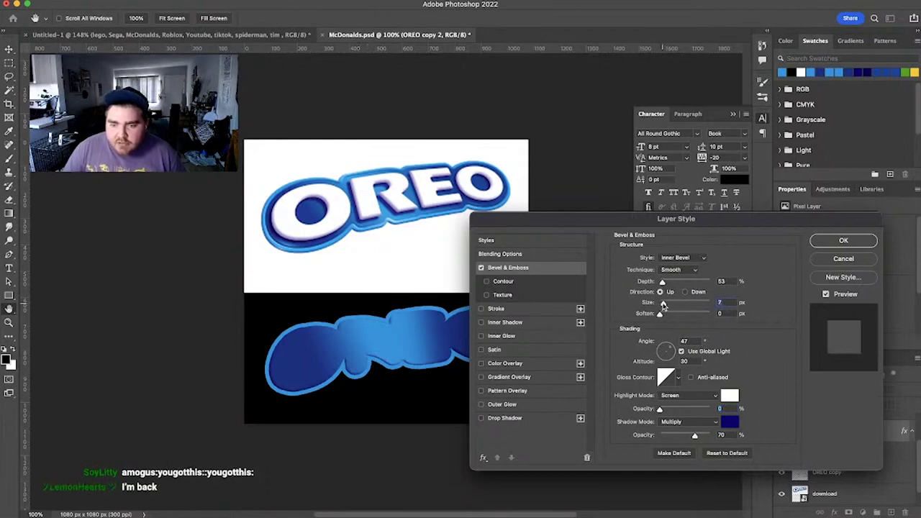
left_click(826, 240)
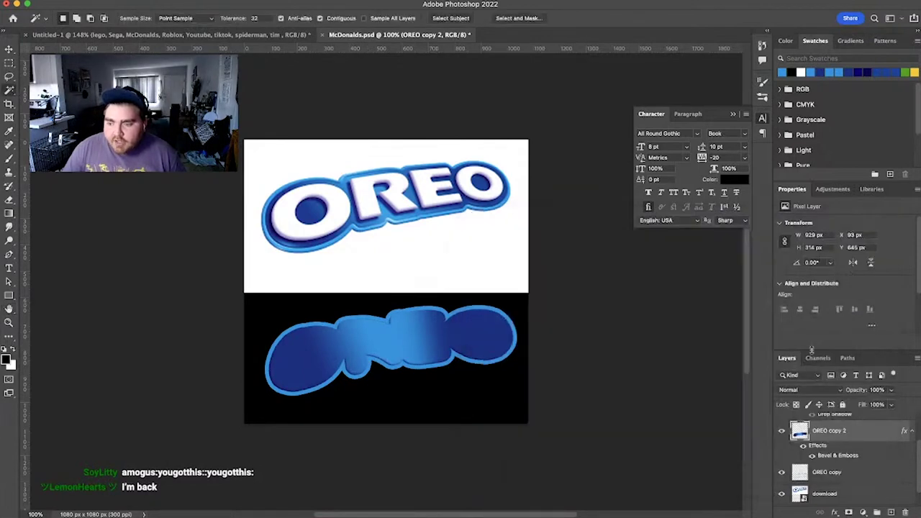
scroll(783, 447, "up", 1)
left_click(782, 425)
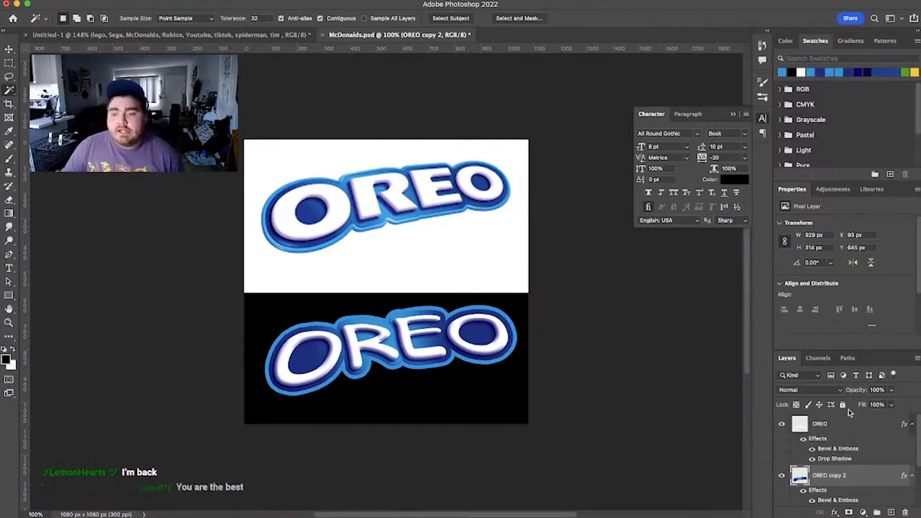
Step: Add an Inner Bevel to the OREO copy outline with 74% depth, 8 px size, 1 px soften and 80% highlight opacity
scroll(835, 467, "down", 2)
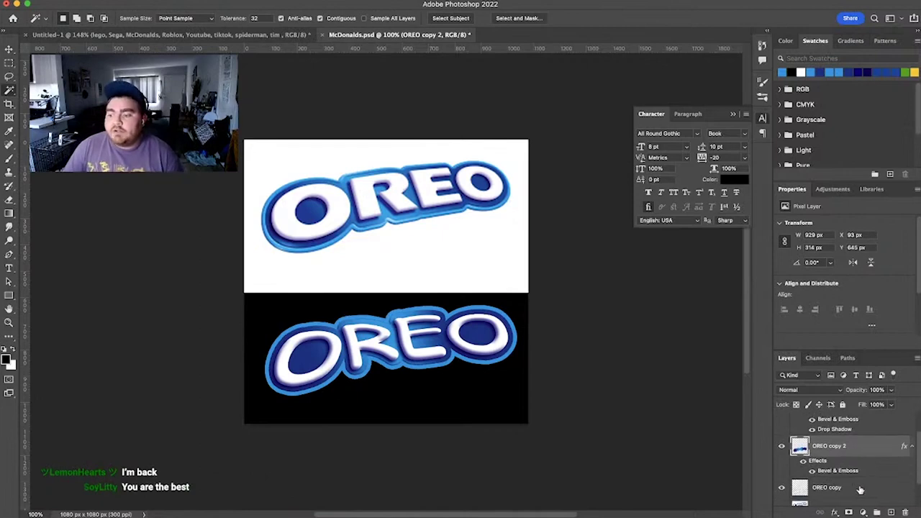
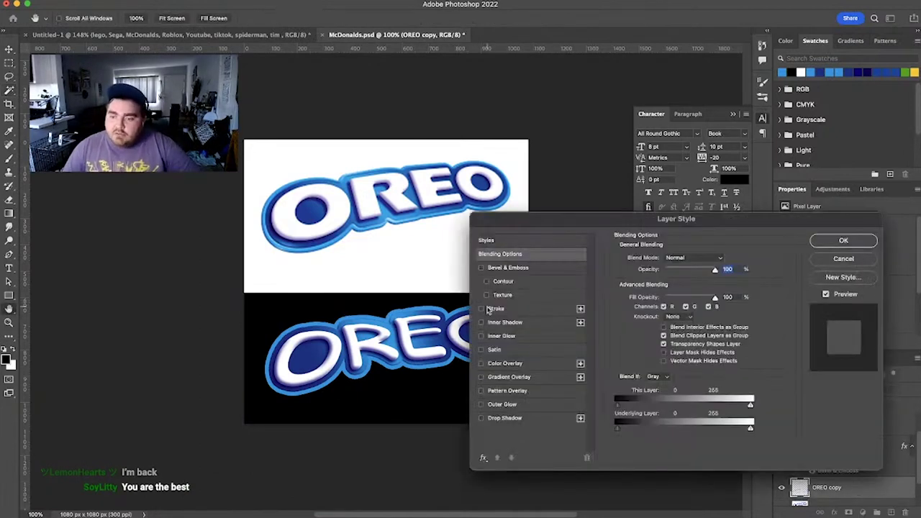
left_click(482, 268)
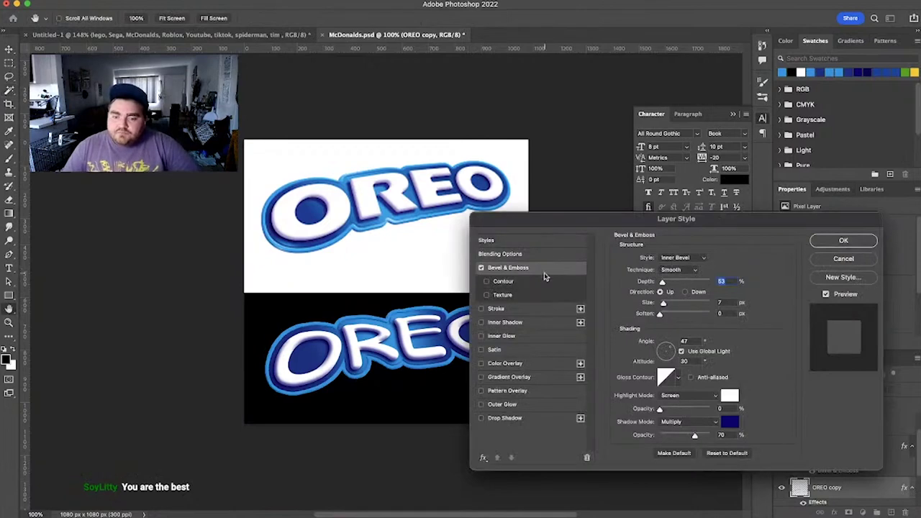
left_click_drag(660, 409, 697, 409)
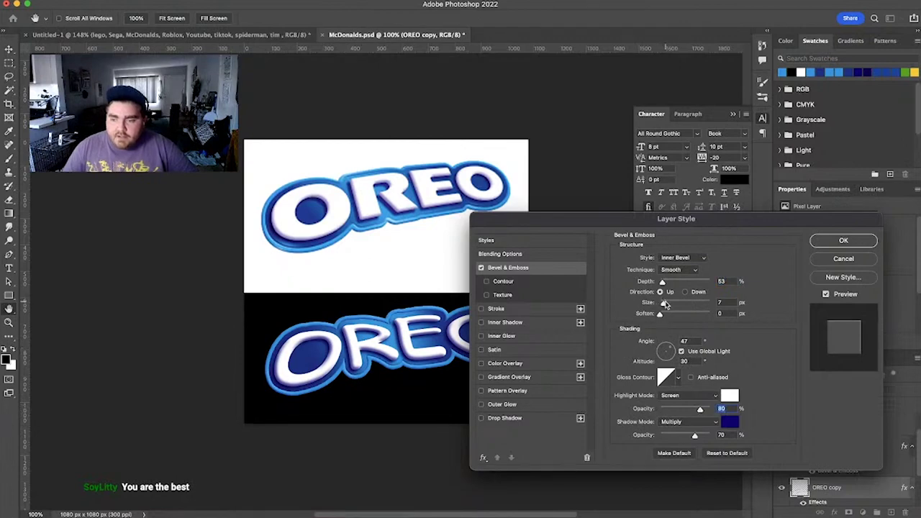
left_click_drag(667, 305, 666, 316)
left_click_drag(664, 283, 664, 281)
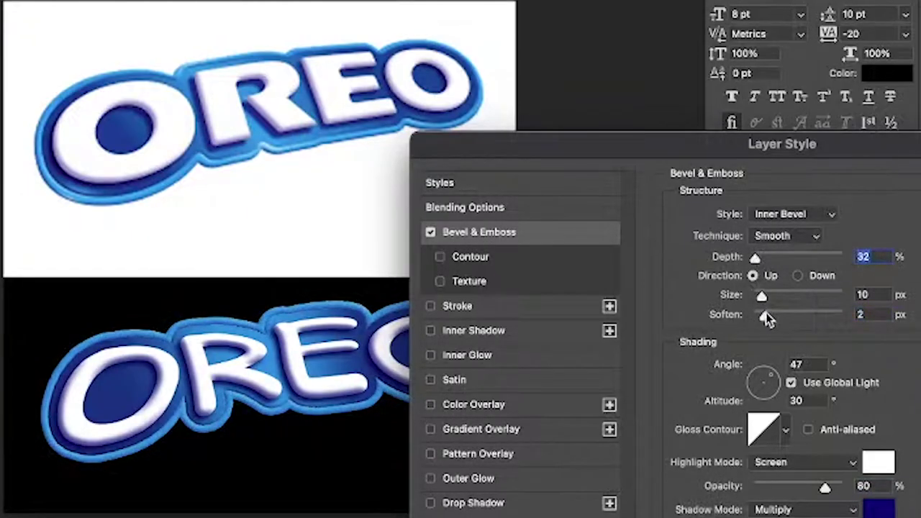
left_click_drag(765, 312, 760, 297)
left_click_drag(756, 259, 760, 253)
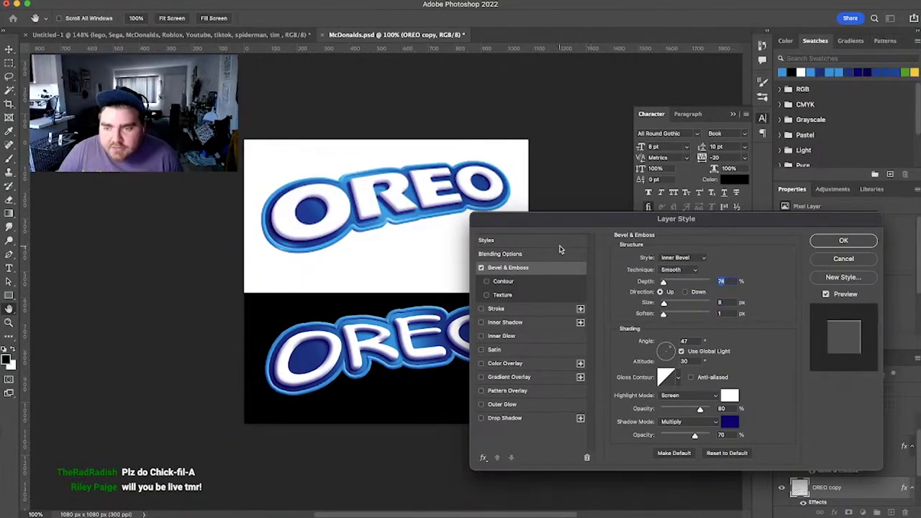
left_click_drag(568, 222, 545, 243)
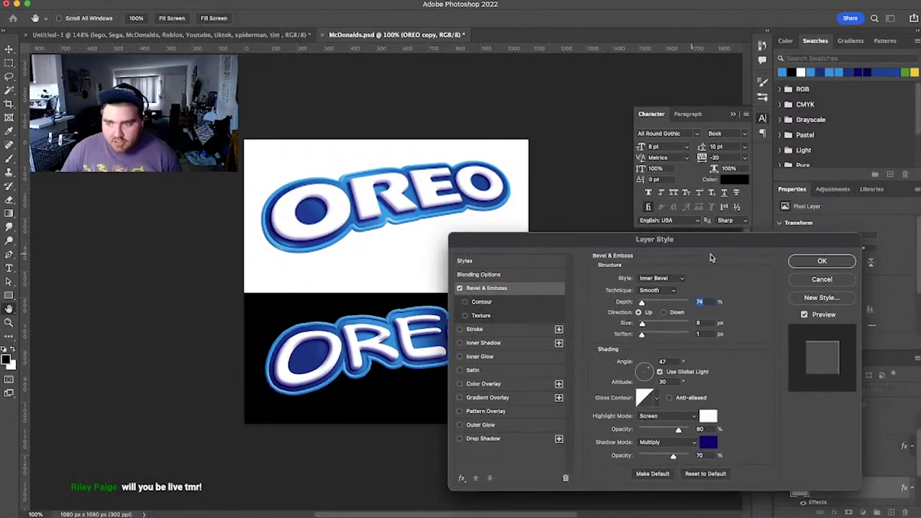
left_click(822, 262)
left_click_drag(476, 327, 477, 254)
left_click(586, 271)
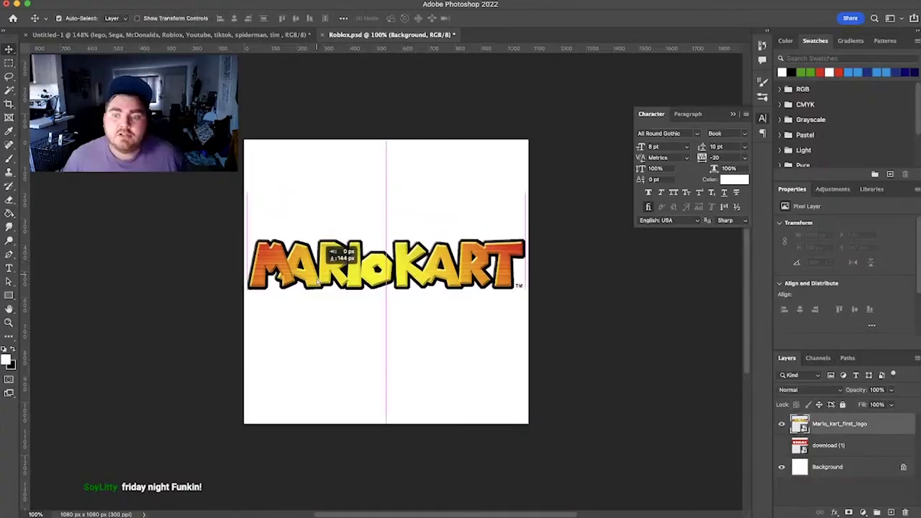
Step: Move the Mario Kart reference logo down the canvas and add MARIOKART above it in black Comic Sans MS Bold, 40 pt, -100 tracking
left_click_drag(339, 251, 317, 338)
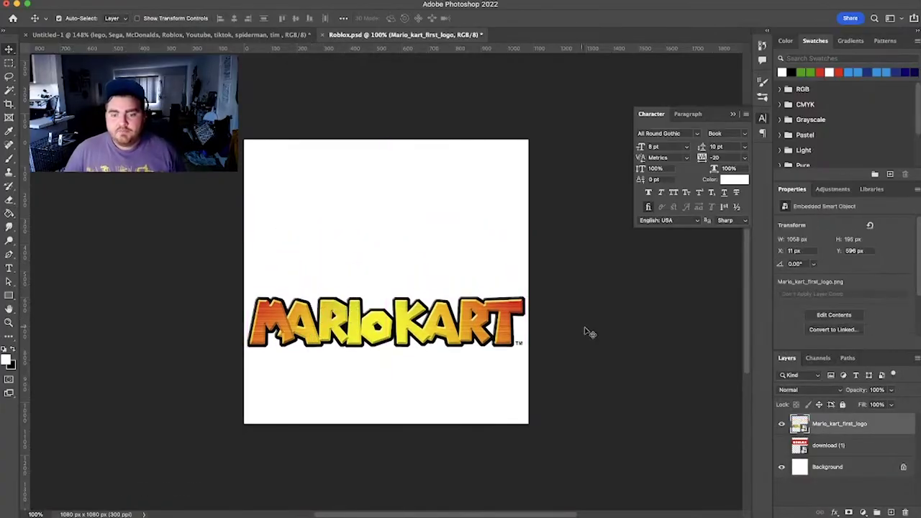
left_click(555, 324)
left_click(8, 268)
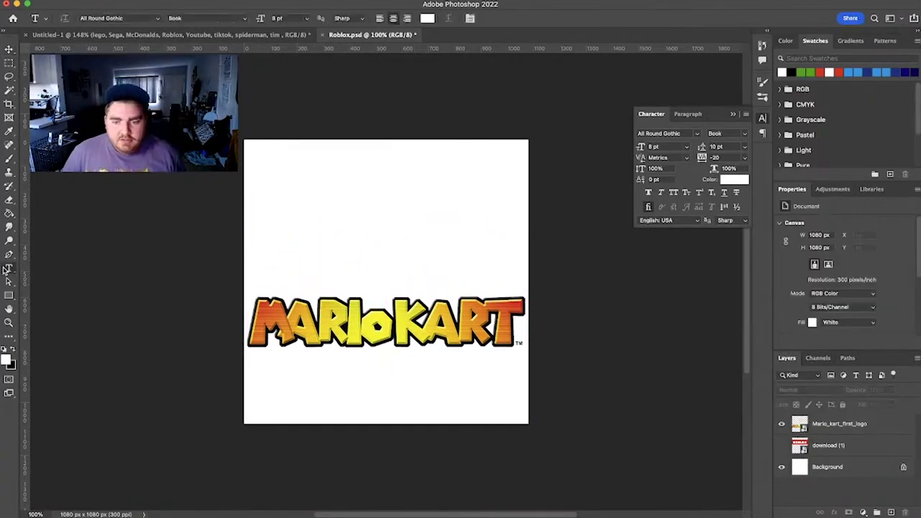
left_click_drag(255, 224, 524, 287)
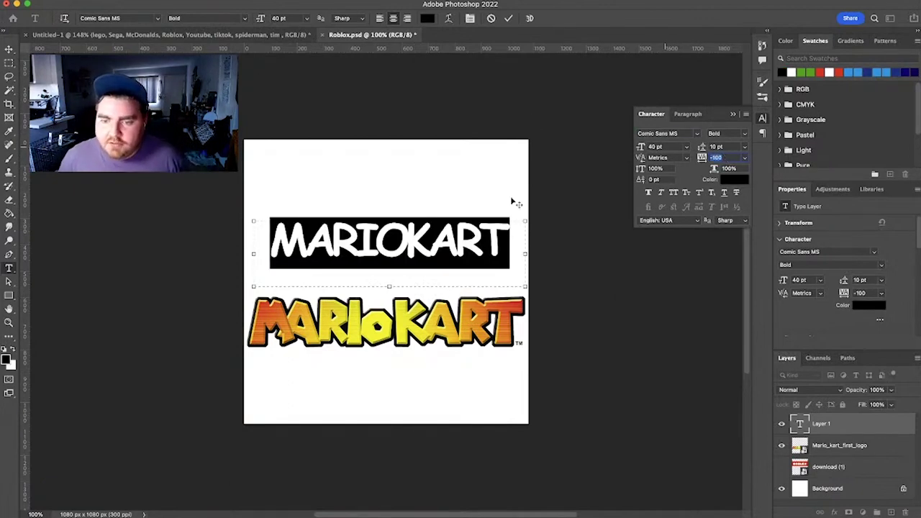
Step: Tighten the gaps around individual letters in the MARIOKART text by setting their tracking to -180
left_click_drag(410, 246, 420, 241)
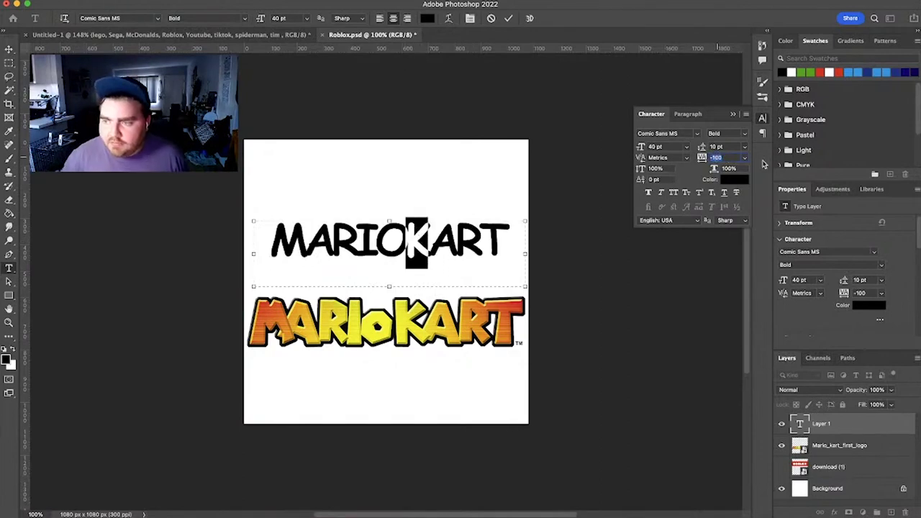
type("-180")
key("Return")
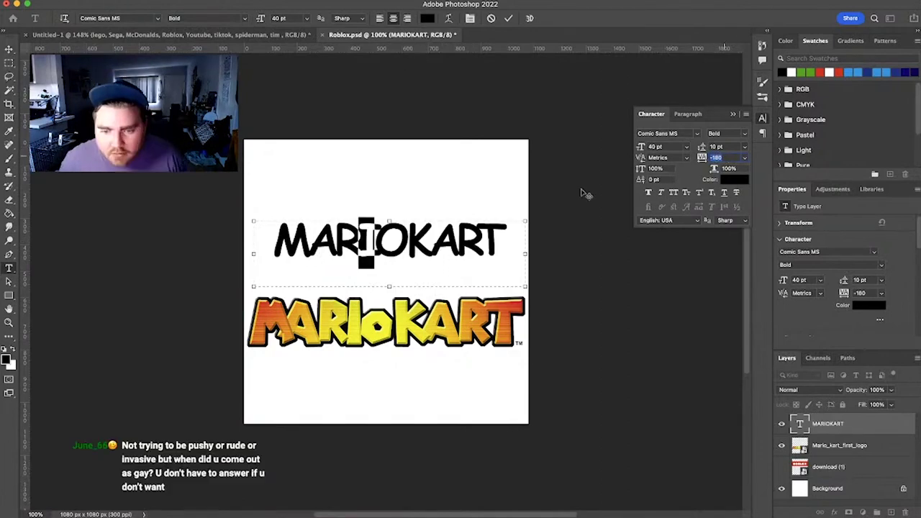
Step: Split the M from MARIOKART into its own duplicated text layer and place it so it overlaps the A of ARIOKART
left_click(8, 49)
double_click(317, 252)
left_click_drag(310, 241, 272, 241)
key("BackSpace")
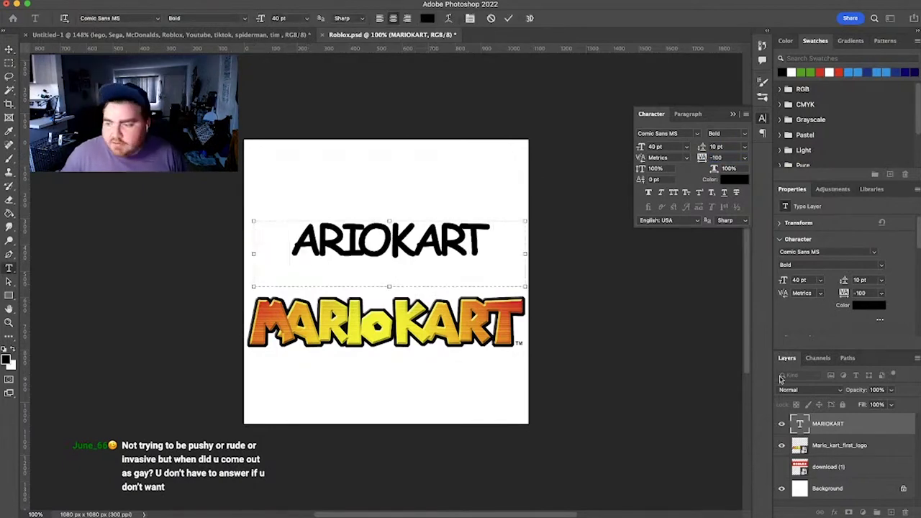
left_click_drag(864, 425, 890, 511)
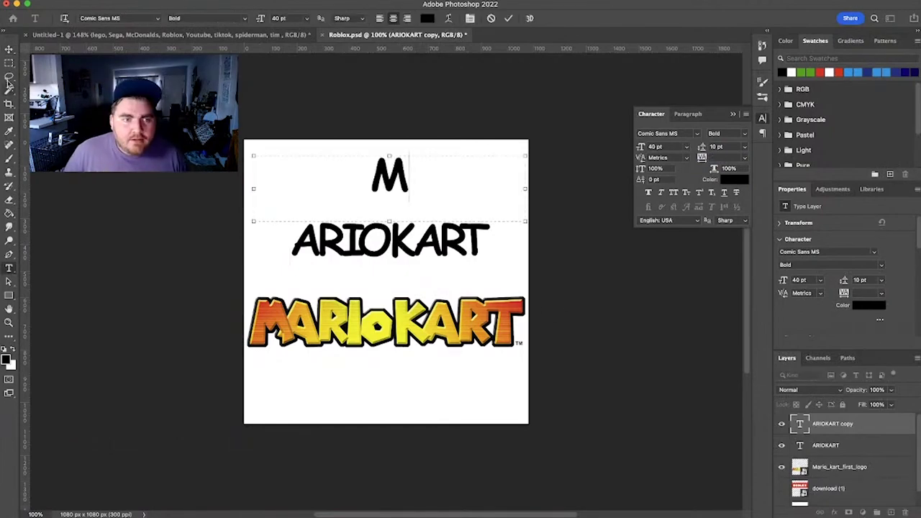
key("Escape")
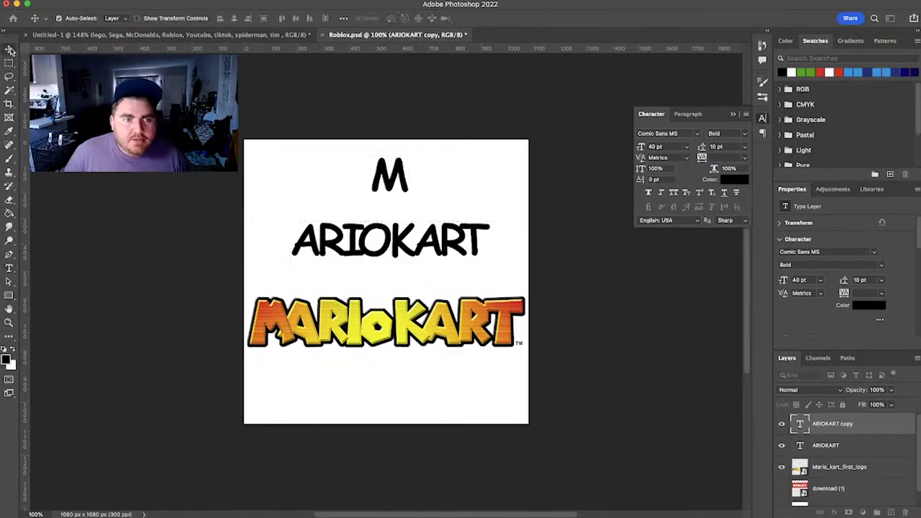
left_click_drag(405, 184, 301, 248)
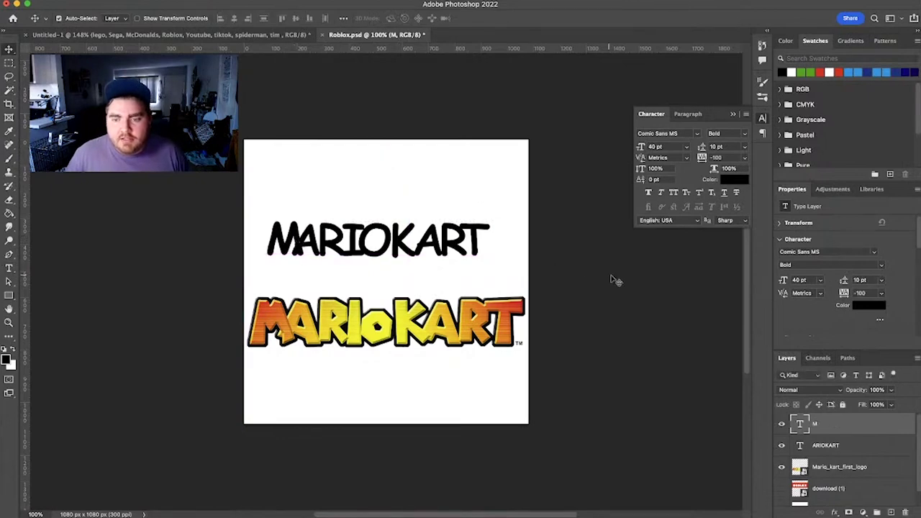
Step: Rasterize the M and ARIOKART layers, scale them to the reference logo's width, and merge them into one layer above the reference
left_click(616, 278)
left_click_drag(505, 249, 249, 215)
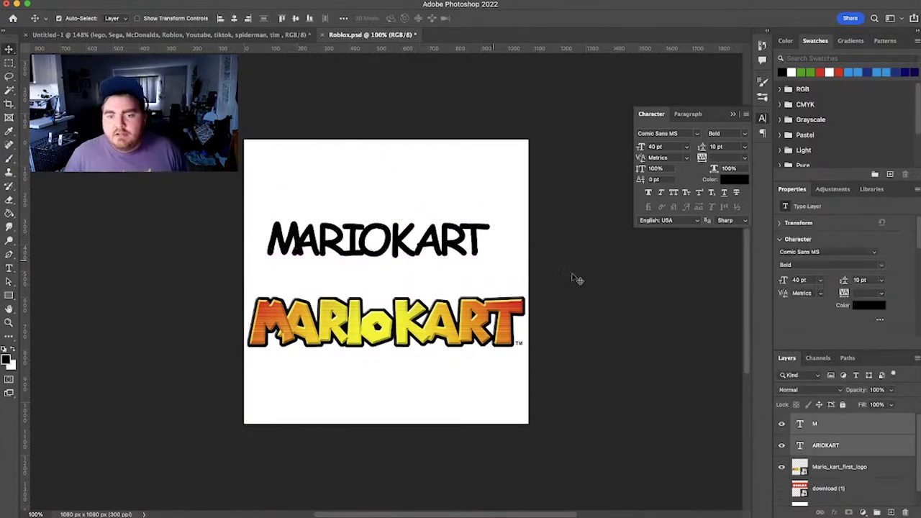
right_click(855, 431)
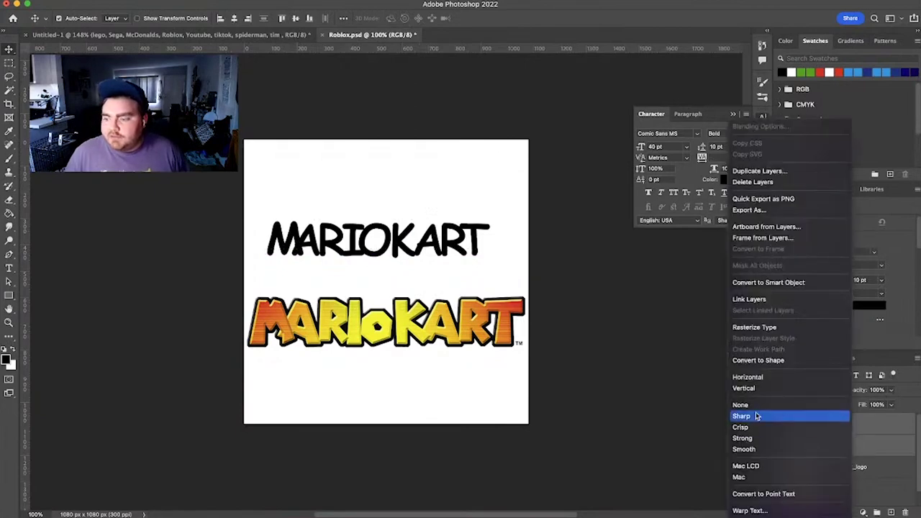
left_click(757, 331)
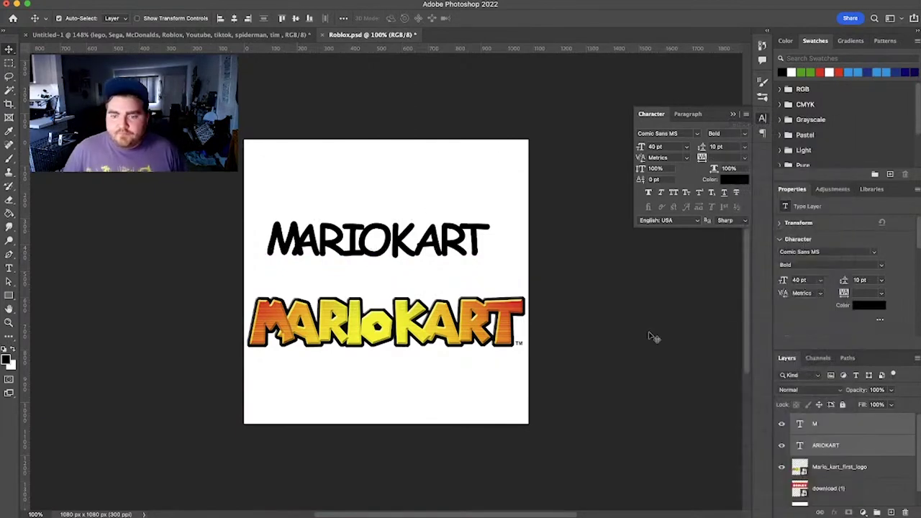
left_click_drag(397, 241, 383, 330)
key("ctrl+t")
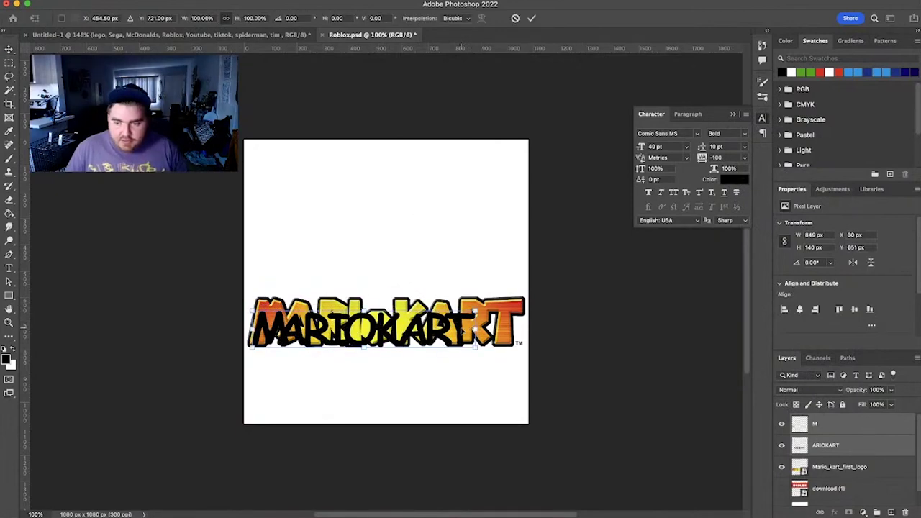
left_click_drag(473, 327, 521, 308)
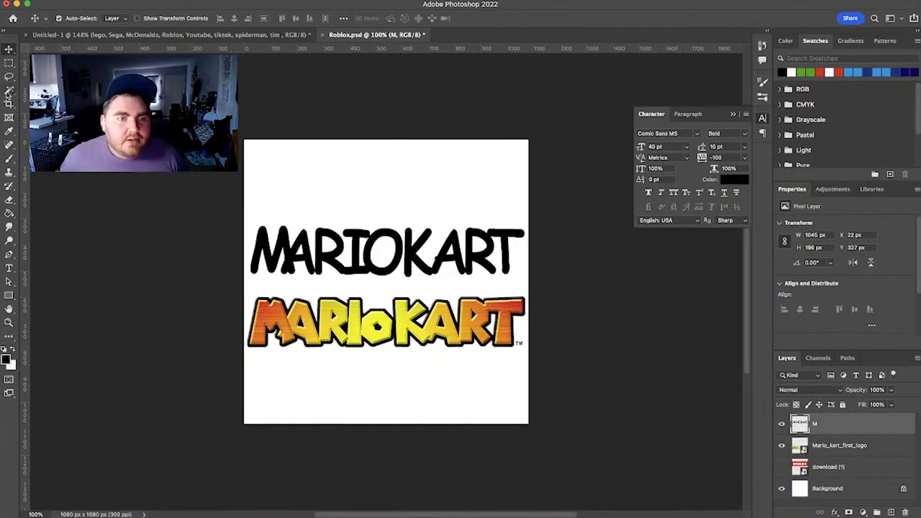
Step: Select all the black MARIOKART lettering on the M layer with the Magic Wand
key("w")
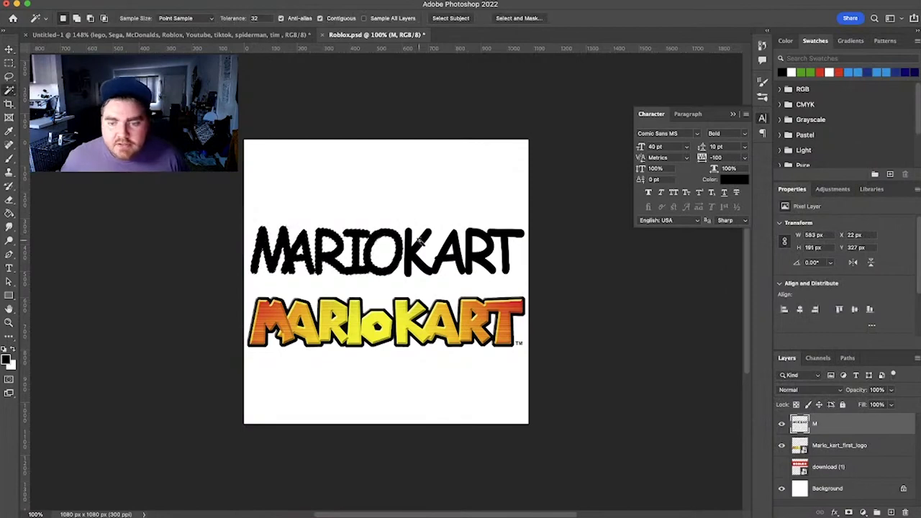
left_click(420, 247)
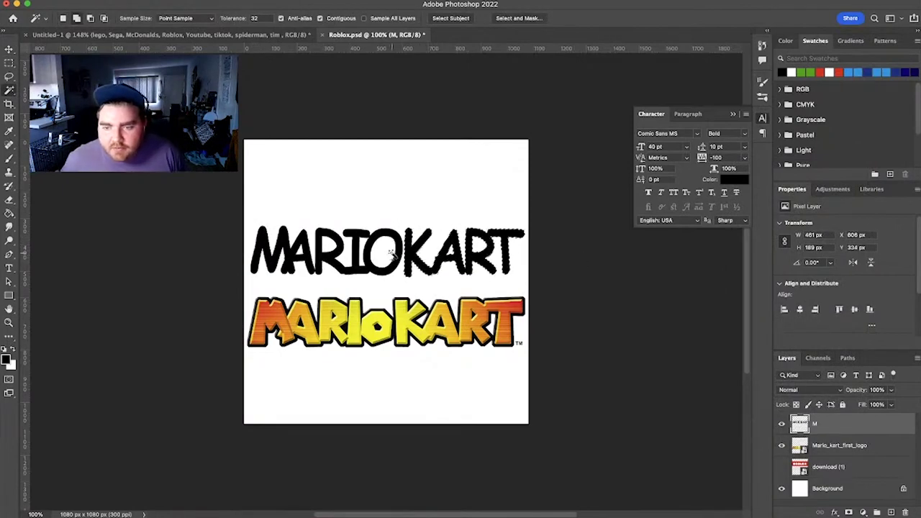
left_click(65, 265)
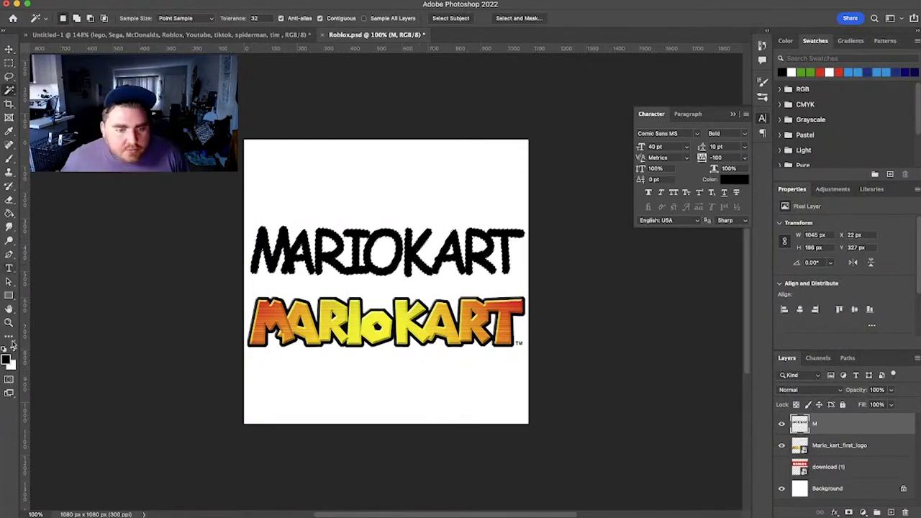
Step: Set yellow sampled from the reference logo's O as the background color and red as the foreground color
left_click(6, 359)
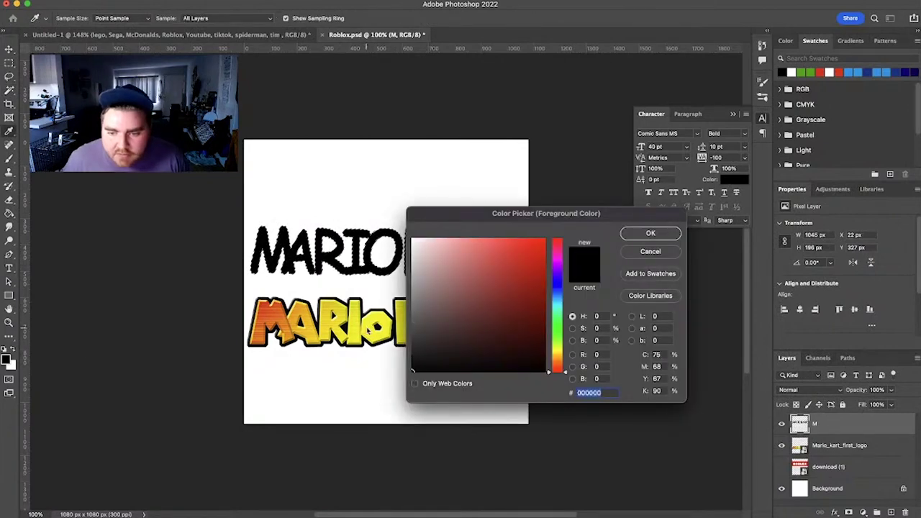
left_click(374, 324)
left_click(646, 238)
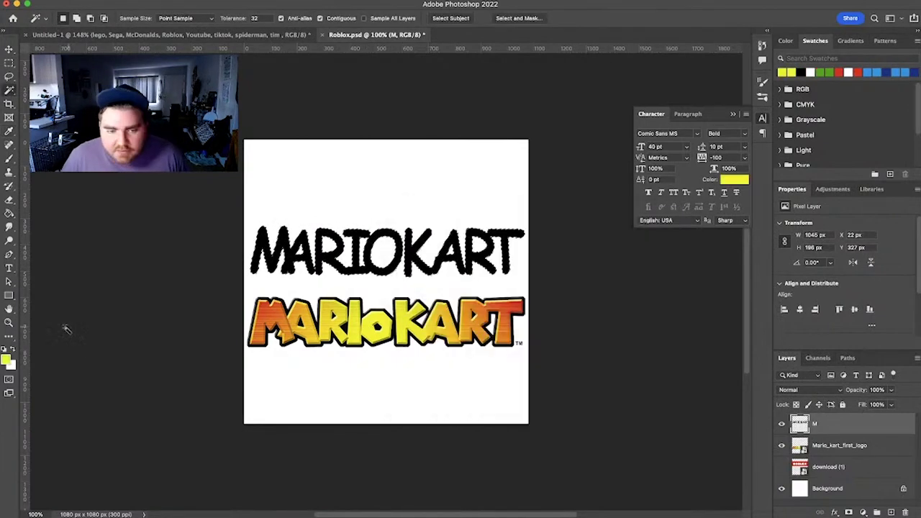
left_click(14, 352)
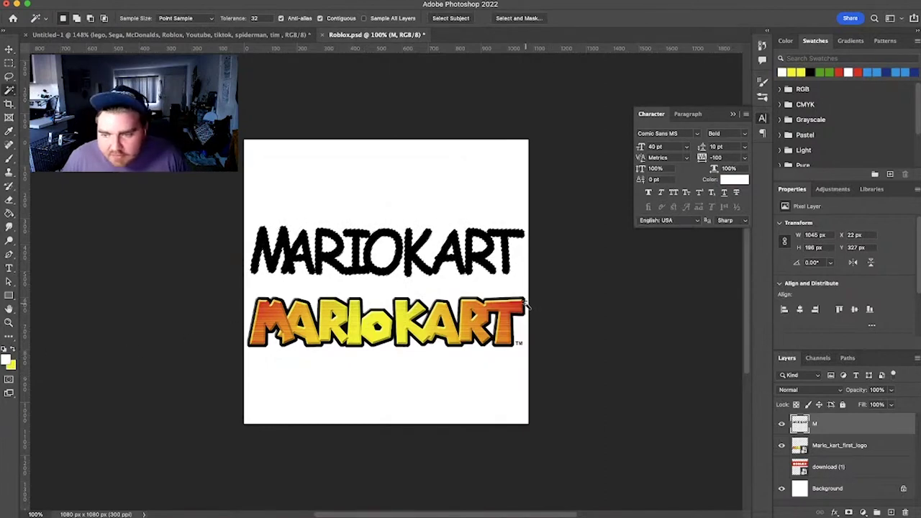
left_click(838, 72)
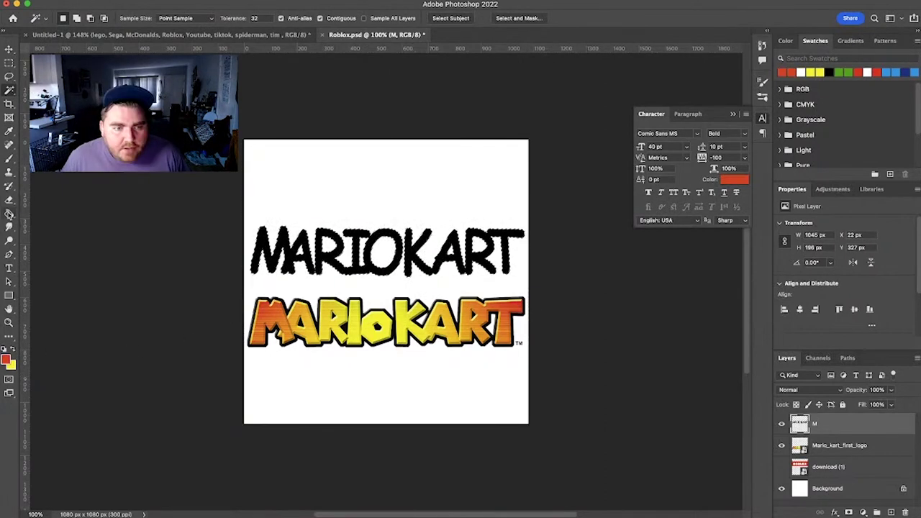
Step: Fill the lettering with a linear red-to-yellow gradient from the T inward, add red fading to transparent from the M inward, and deselect
left_click(9, 213)
left_click(60, 213)
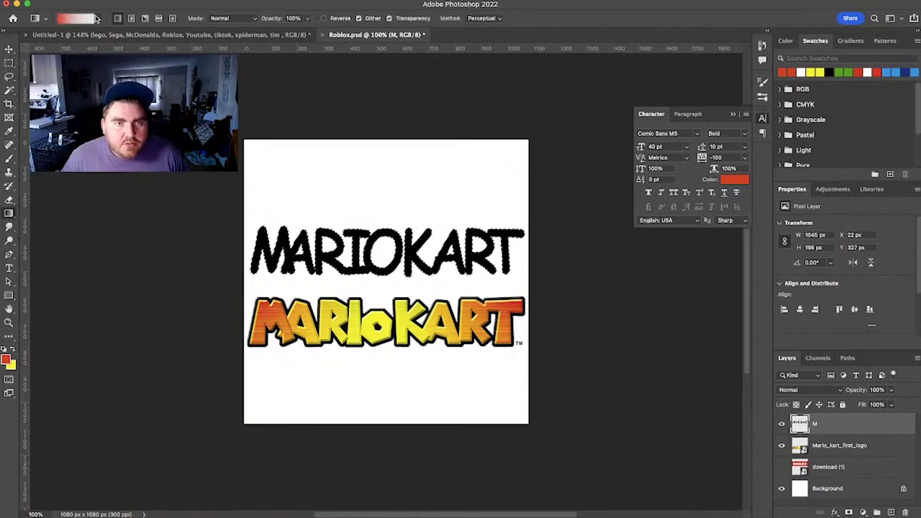
left_click(97, 17)
left_click(34, 51)
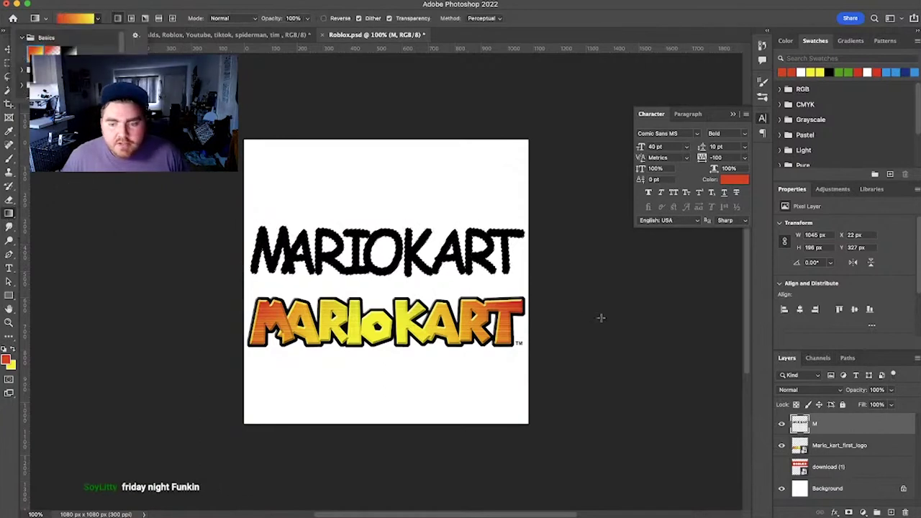
left_click(525, 326)
left_click_drag(526, 326, 388, 326)
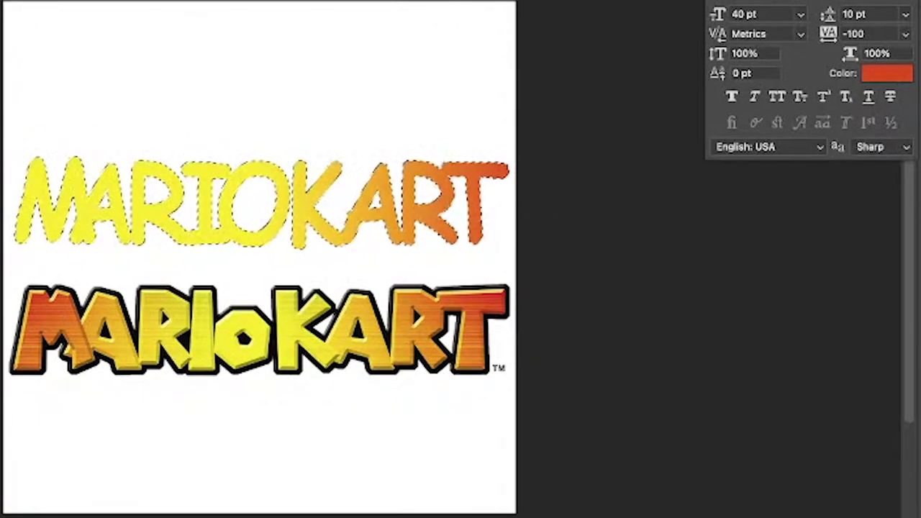
left_click_drag(255, 229, 3, 204)
left_click_drag(237, 209, 43, 205)
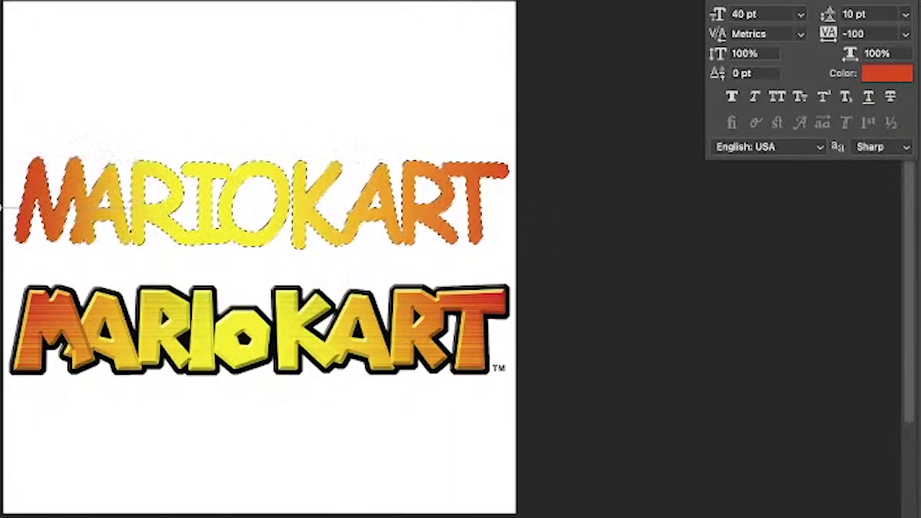
key("ctrl+d")
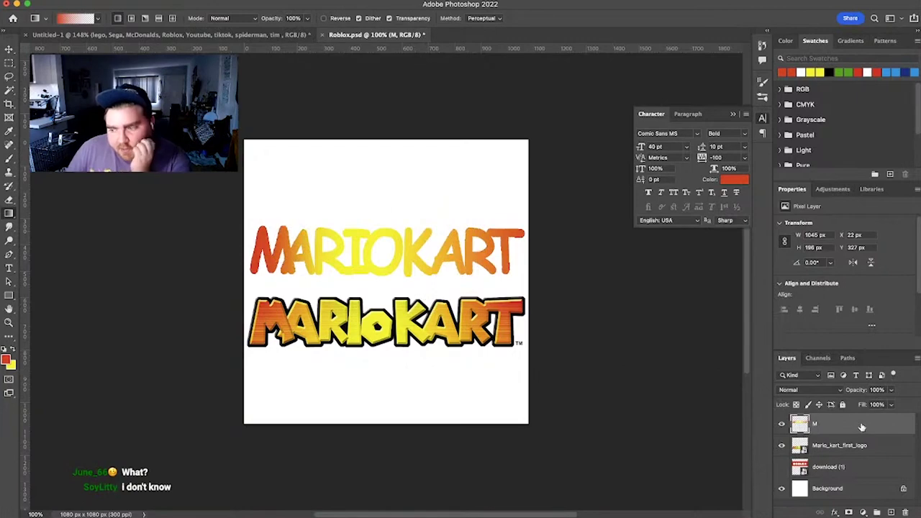
Step: Add an 11 px outside stroke to the M layer's MARIOKART lettering, using near-black #070707 sampled from the reference logo's outline
double_click(861, 428)
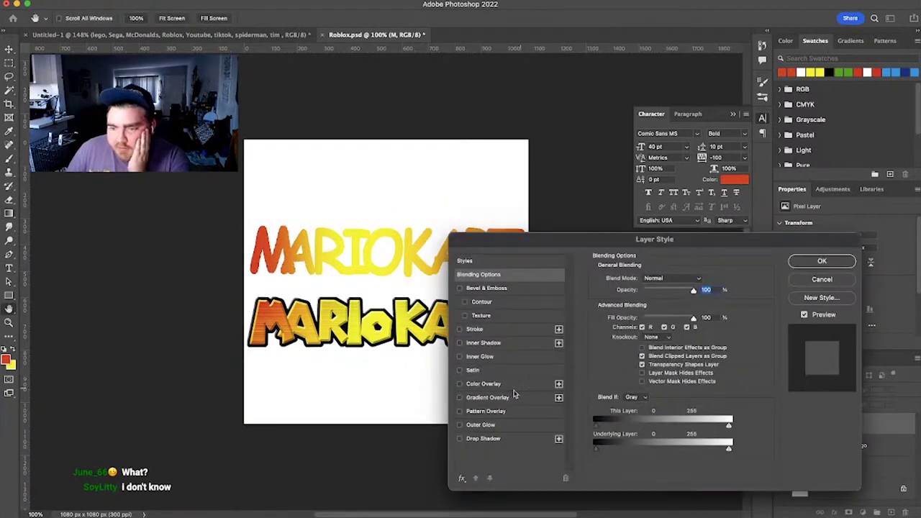
left_click(511, 332)
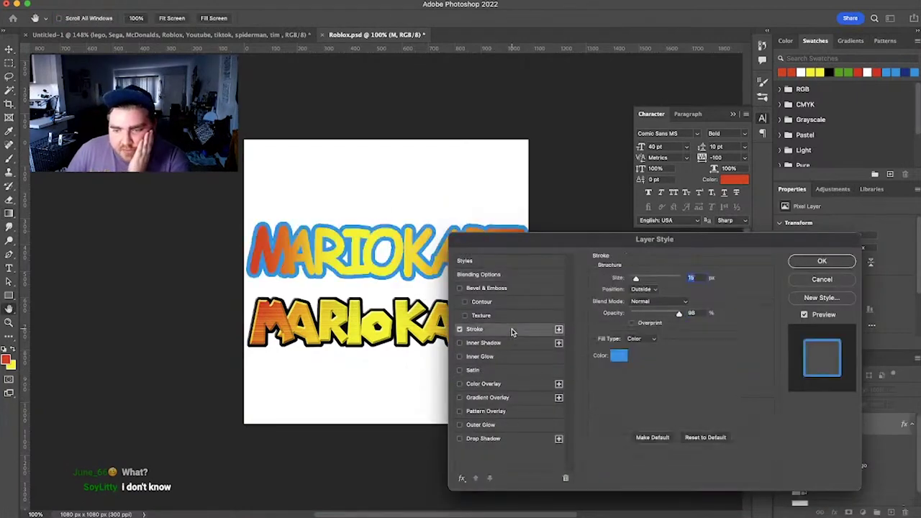
left_click(620, 354)
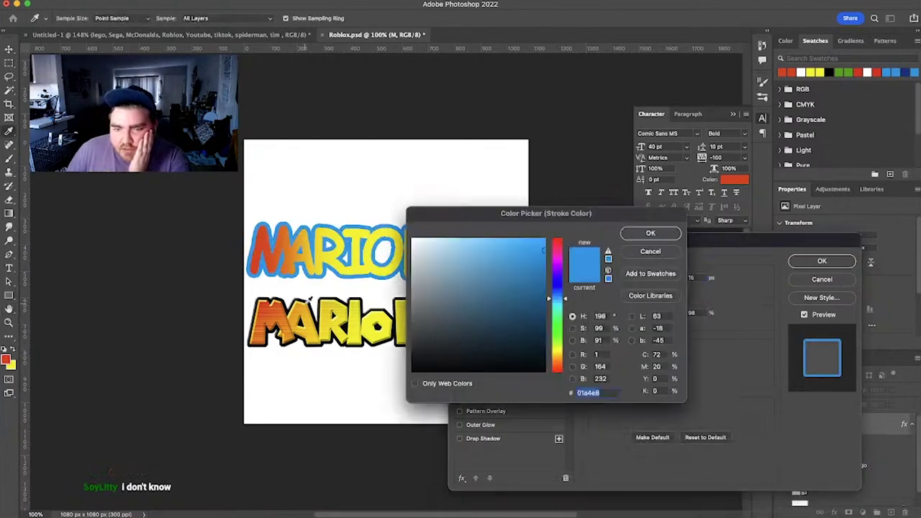
left_click(340, 294)
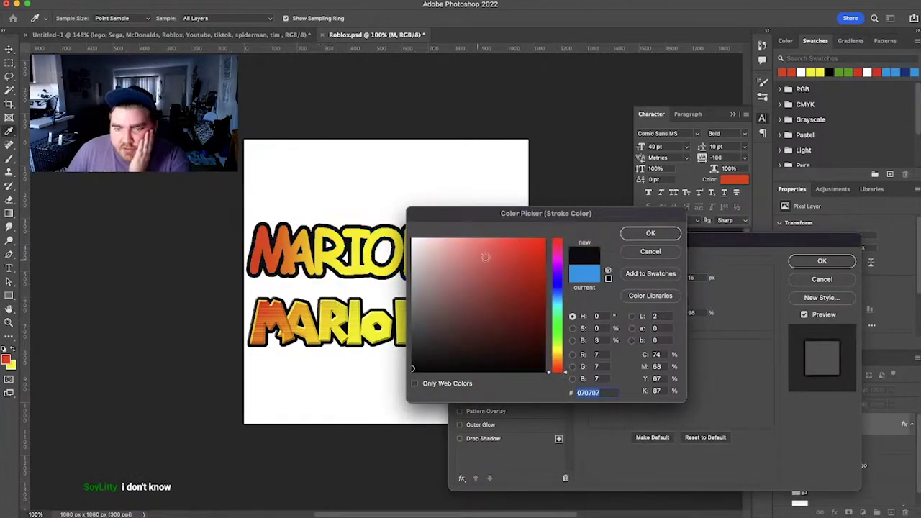
left_click(652, 233)
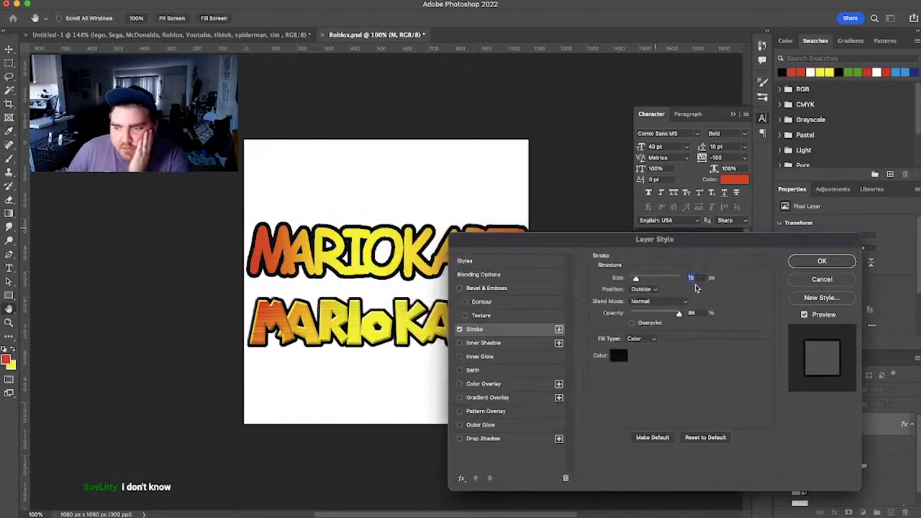
key("Down")
key("Down")
key("Down")
key("Down")
key("Down")
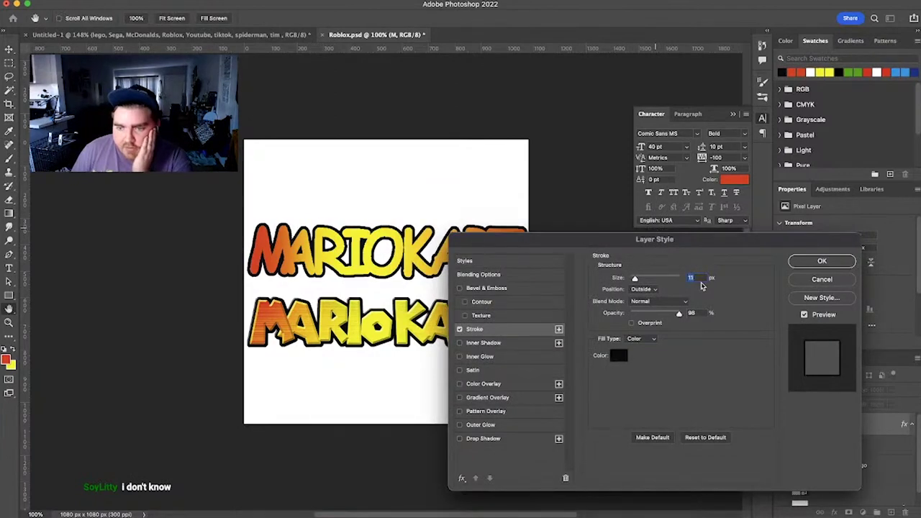
key("Return")
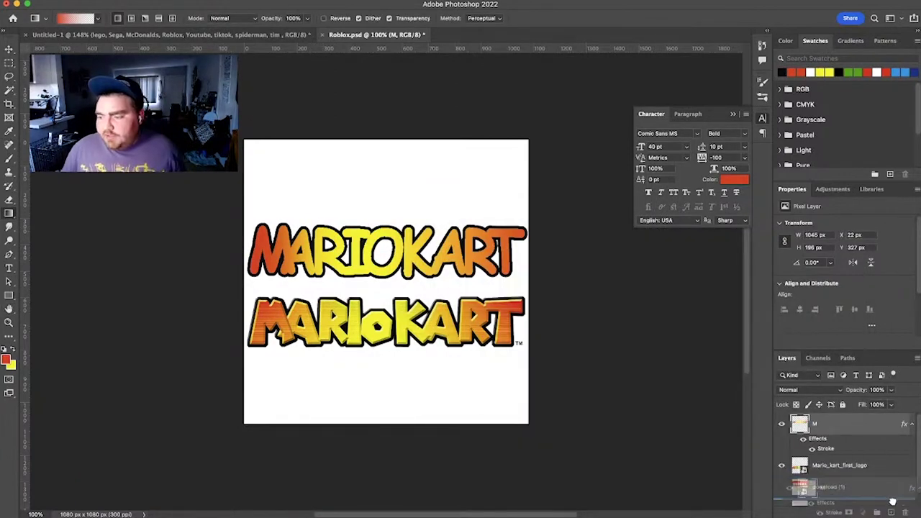
Step: Duplicate the M layer, clear the layer style from the copy, rasterize the original M layer's style, and hide the copy
right_click(877, 437)
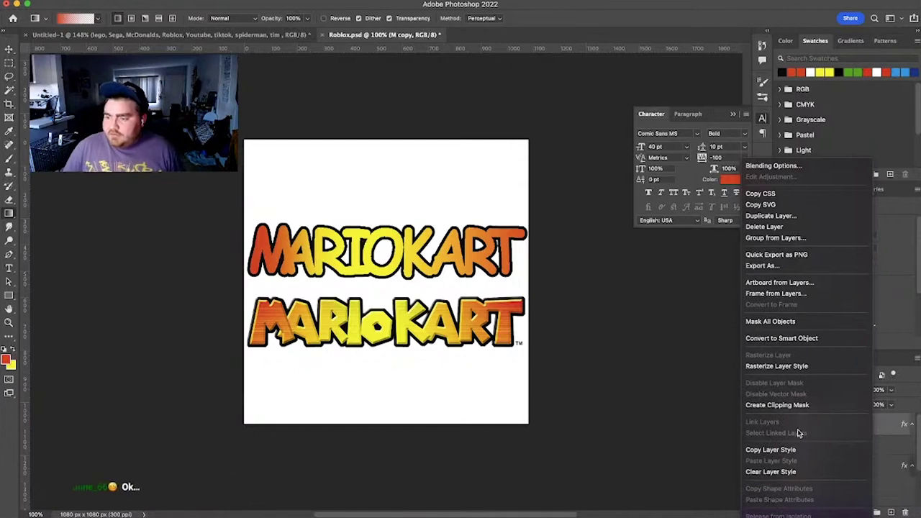
left_click(792, 471)
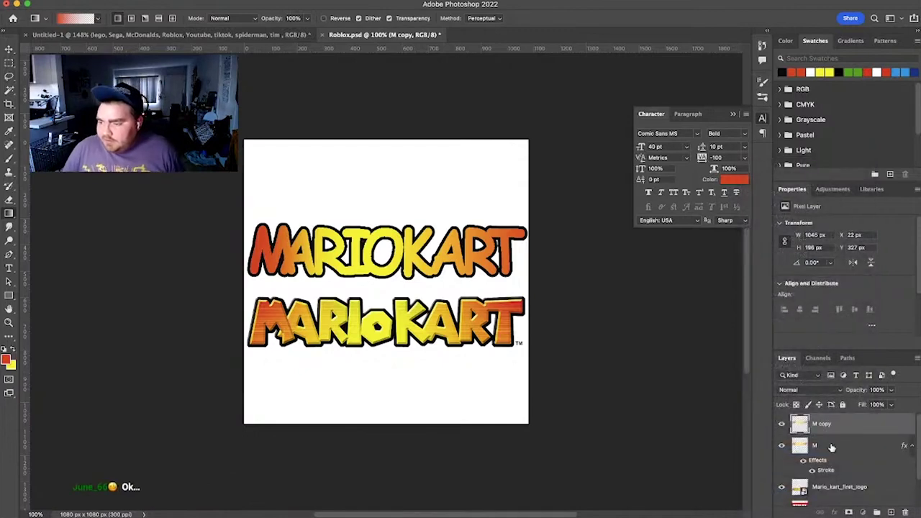
right_click(831, 447)
left_click(770, 368)
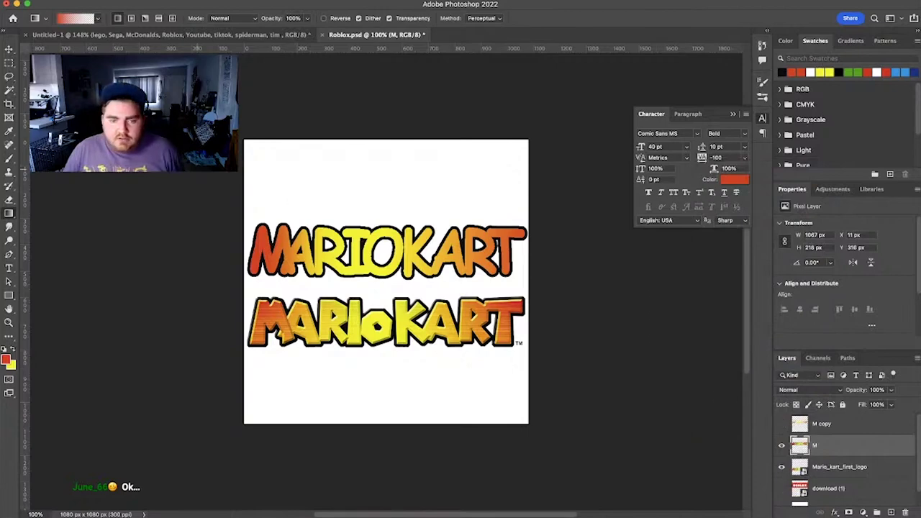
Step: Isolate the black outline on the M layer with the Magic Wand, removing the gradient lettering inside it
left_click(14, 94)
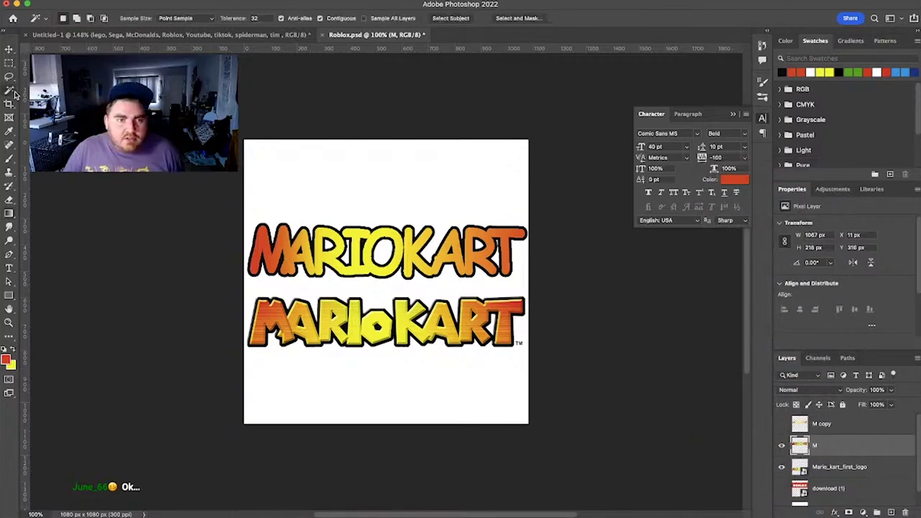
left_click(389, 227)
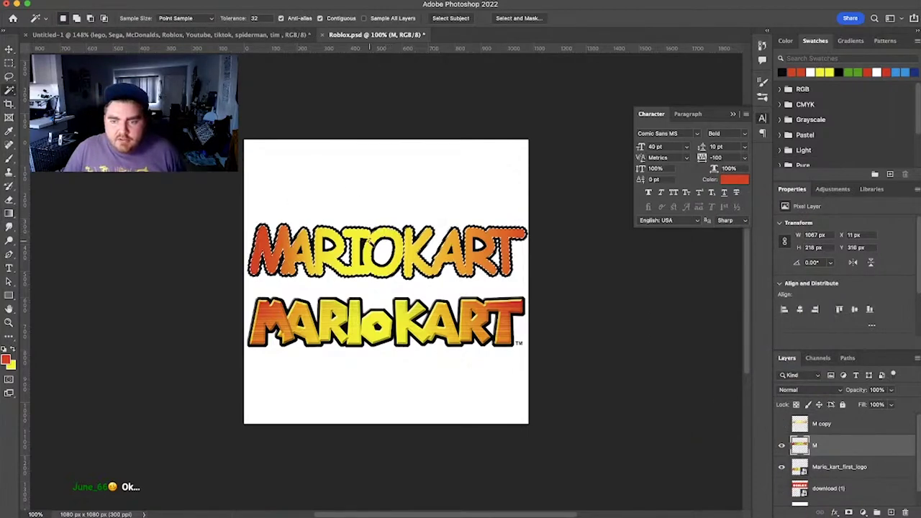
left_click(367, 246)
left_click(850, 513)
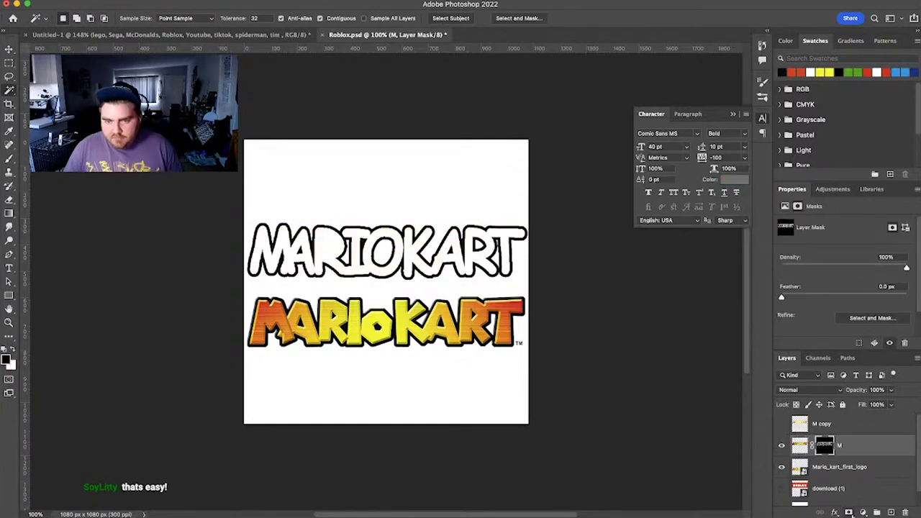
key("super+z")
Step: Paint the inside of the MARIOKART outline on the M layer solid black with the Brush
key("b")
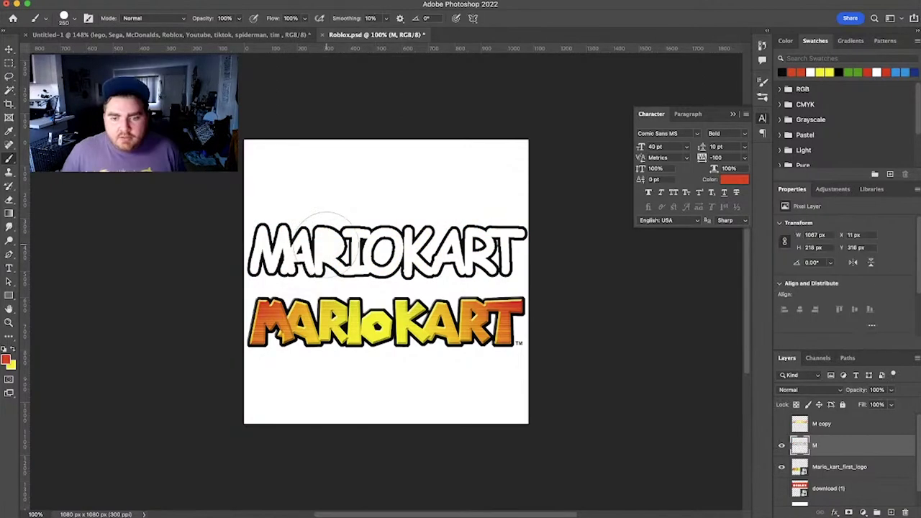
left_click(5, 350)
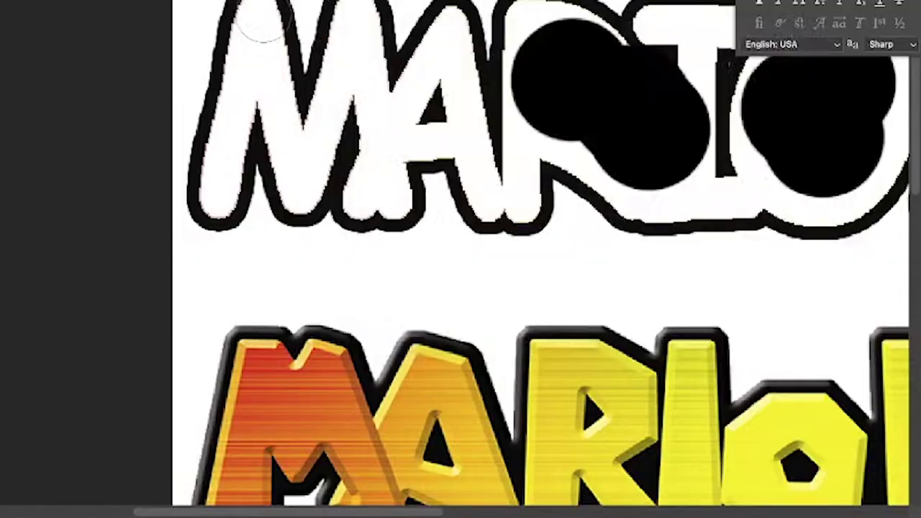
mouse_move(248, 22)
left_mouse_down()
mouse_move(339, 51)
mouse_move(376, 195)
mouse_move(463, 139)
mouse_move(525, 69)
mouse_move(537, 103)
mouse_move(658, 191)
mouse_move(763, 201)
left_mouse_up()
scroll(762, 202, "right", 10)
mouse_move(345, 159)
left_mouse_down()
mouse_move(458, 77)
mouse_move(381, 232)
mouse_move(436, 232)
mouse_move(416, 243)
mouse_move(614, 72)
mouse_move(622, 242)
mouse_move(547, 266)
left_mouse_up()
scroll(547, 267, "right", 10)
mouse_move(223, 189)
left_mouse_down()
mouse_move(238, 153)
mouse_move(316, 133)
mouse_move(313, 29)
mouse_move(351, 193)
mouse_move(387, 23)
mouse_move(431, 27)
mouse_move(431, 61)
mouse_move(477, 191)
mouse_move(491, 22)
mouse_move(623, 26)
mouse_move(552, 52)
mouse_move(538, 78)
mouse_move(555, 192)
left_mouse_up()
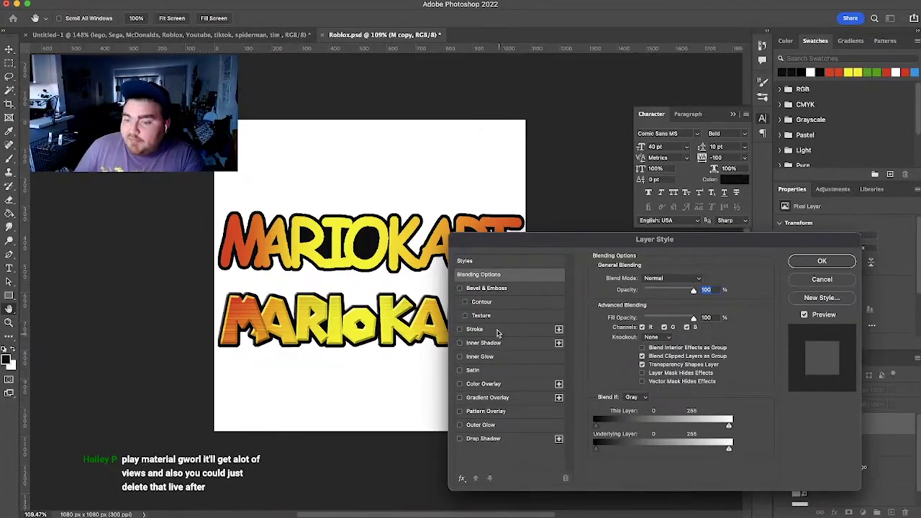
Step: Give M copy a Chisel Hard inner bevel with depth 115%, size 10 px, soften 2 px, angle 116°, altitude 21° and a 46% black shadow
left_click(459, 288)
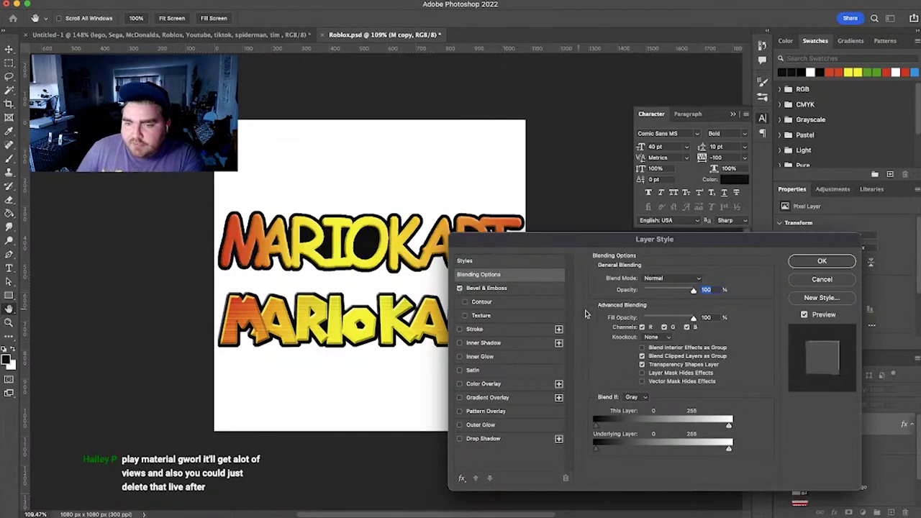
left_click(523, 289)
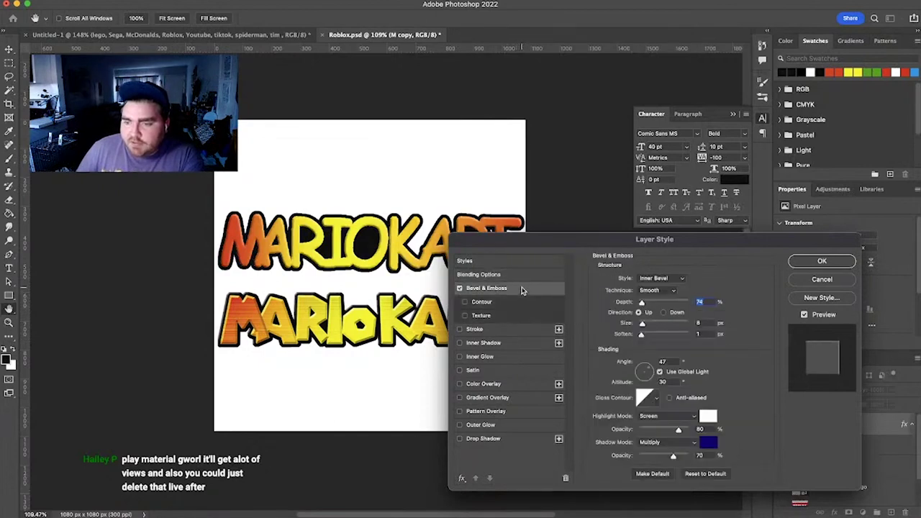
left_click(671, 292)
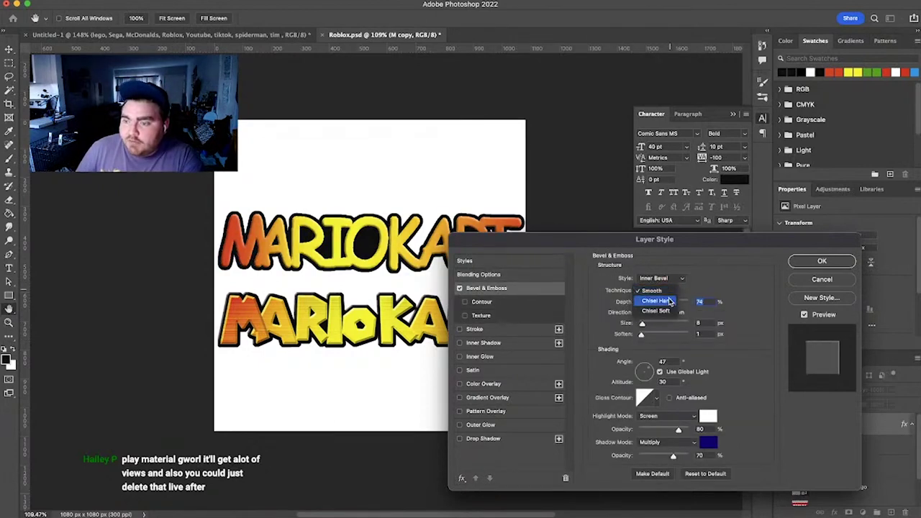
left_click(671, 302)
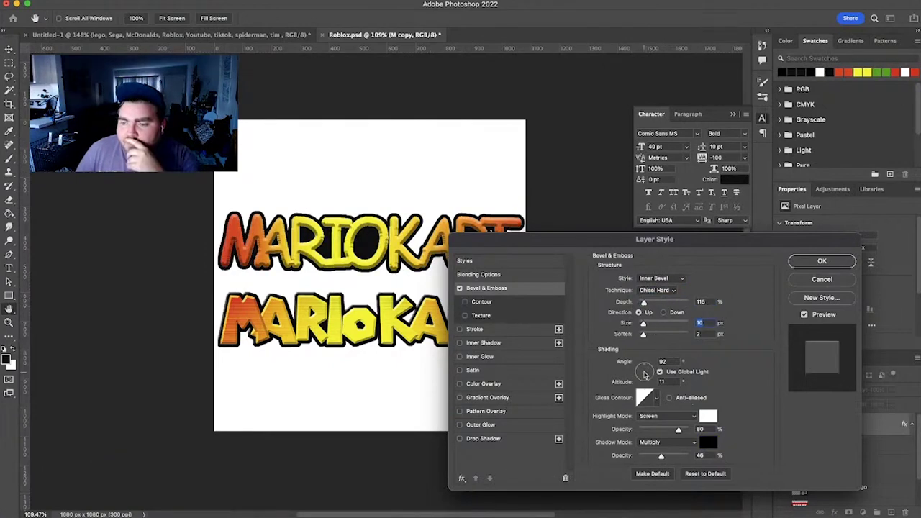
left_click_drag(646, 374, 643, 369)
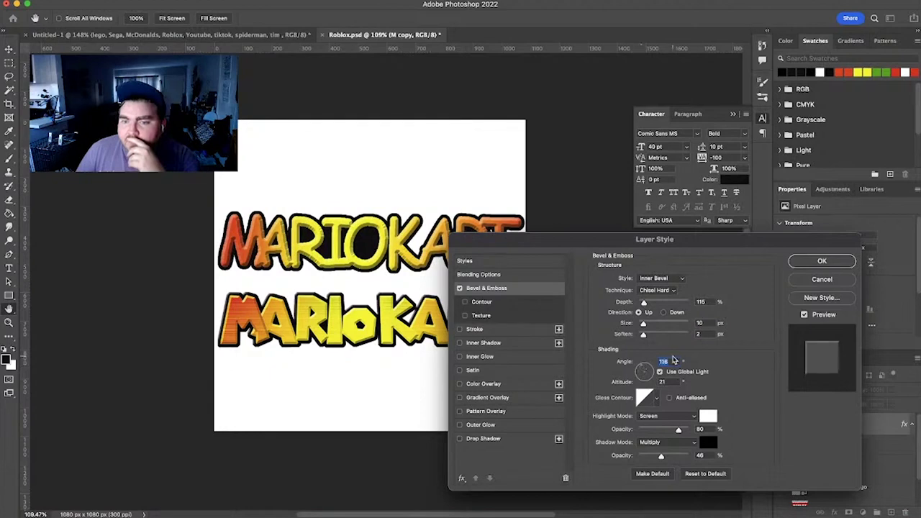
left_click(827, 261)
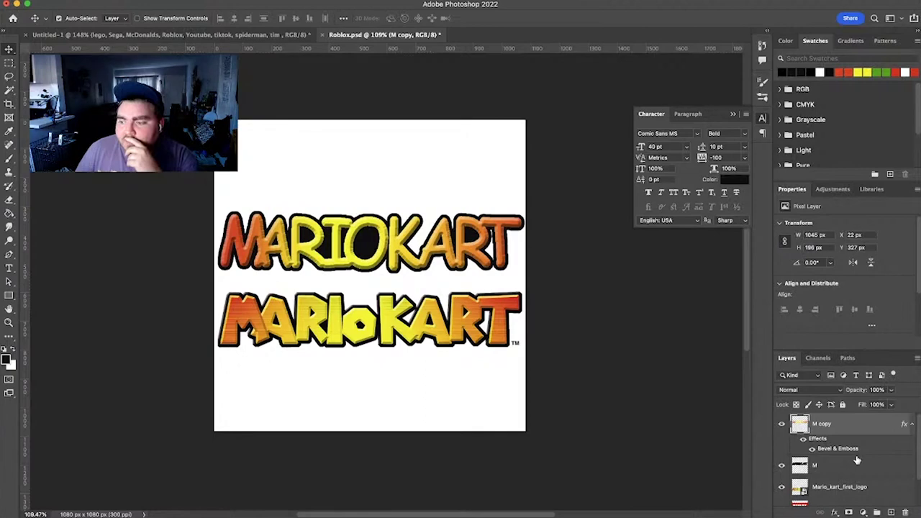
Step: Give the black M layer a Smooth inner bevel with depth 334%, size 4 px and soften 0 px
double_click(856, 460)
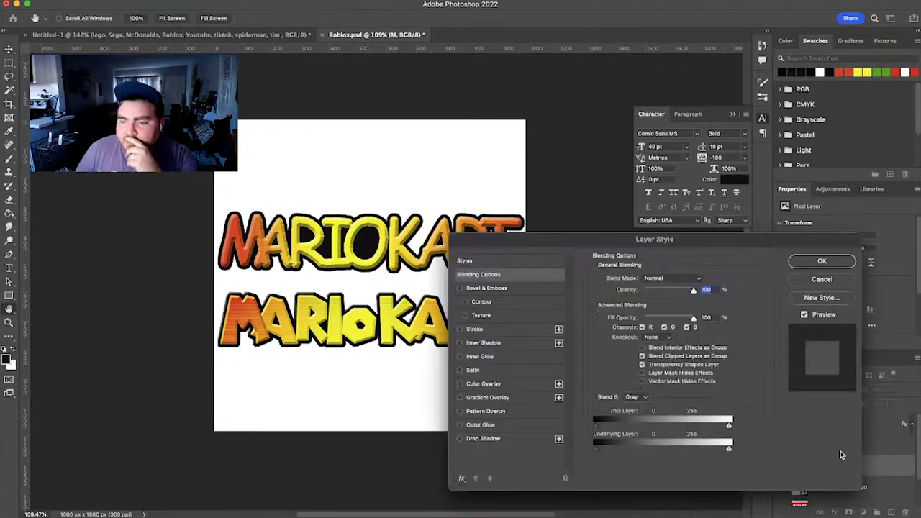
left_click(460, 288)
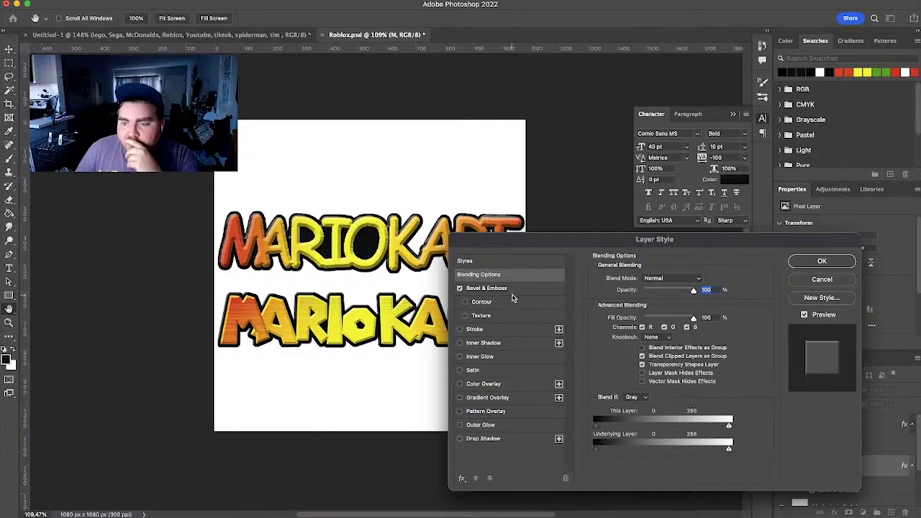
left_click(560, 286)
left_click(672, 291)
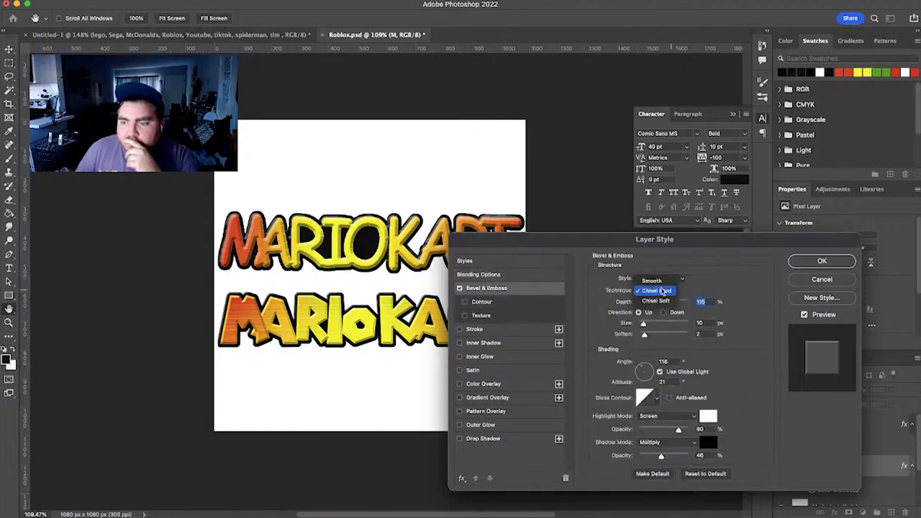
left_click(657, 281)
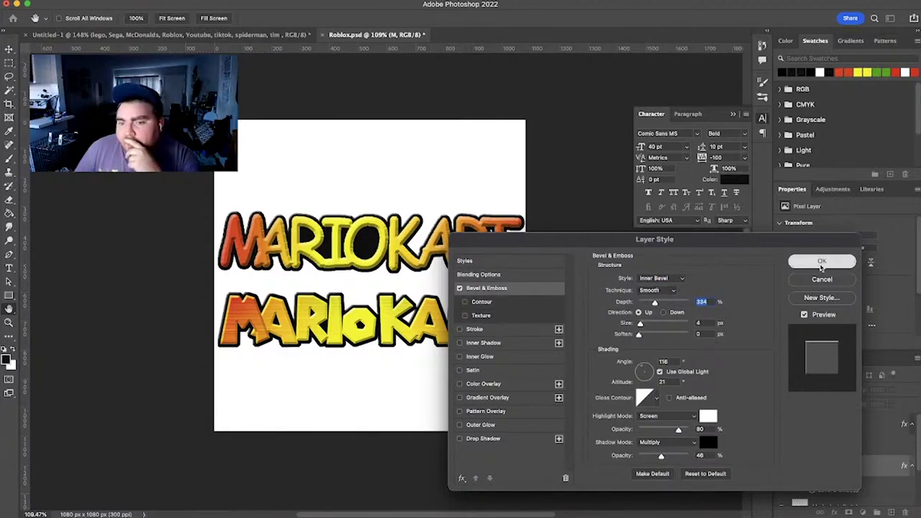
left_click(821, 262)
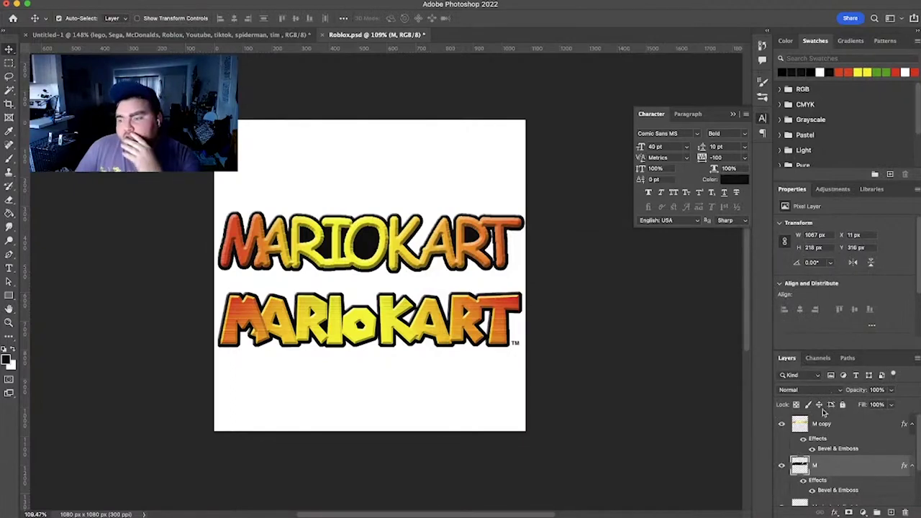
Step: Apply a Sandstone Texturizer filter to M copy with scaling 72%, relief 5 and light from Top Left
left_click(845, 433)
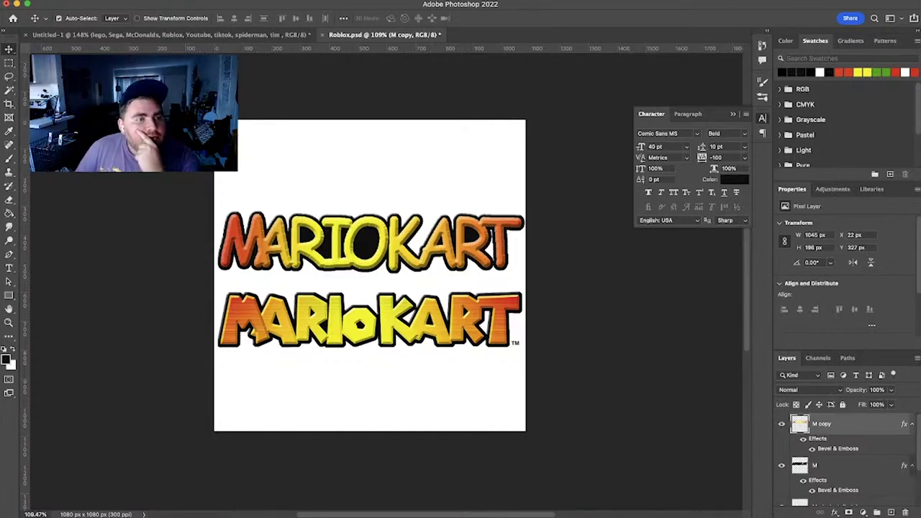
key("super+ctrl+f")
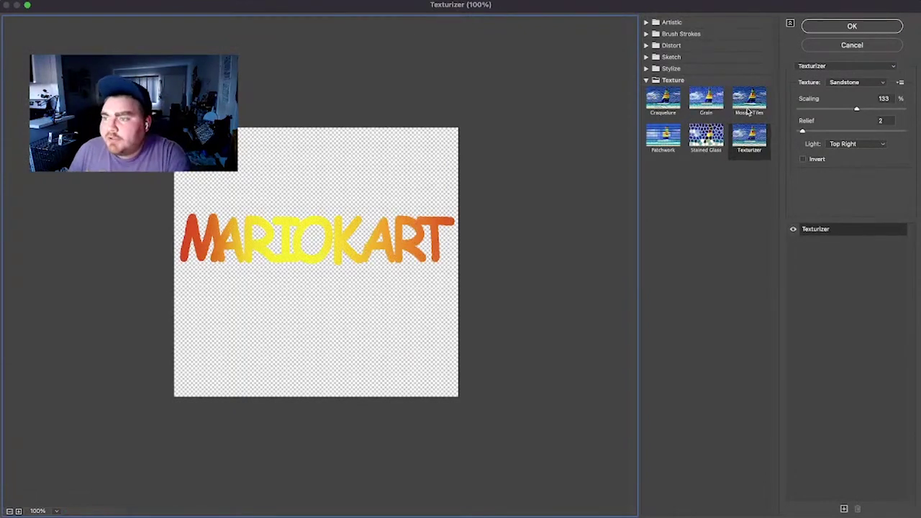
left_click(752, 141)
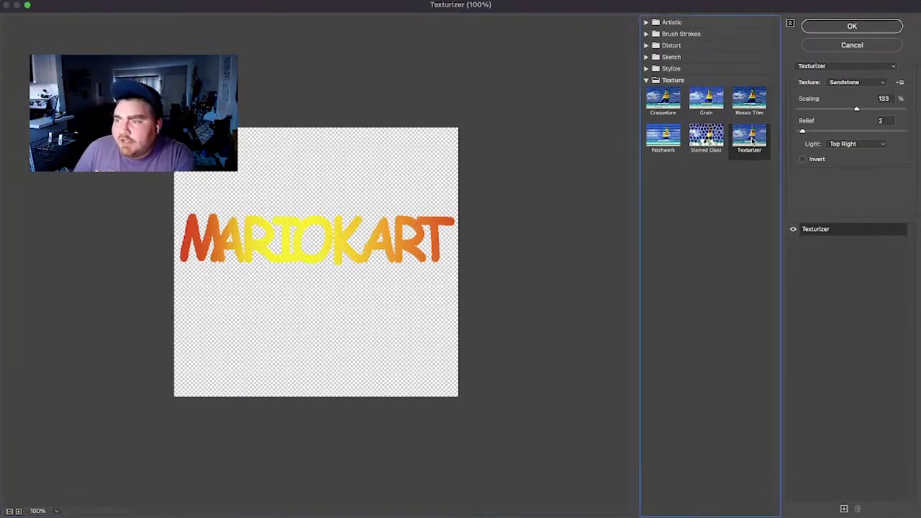
left_click(755, 109)
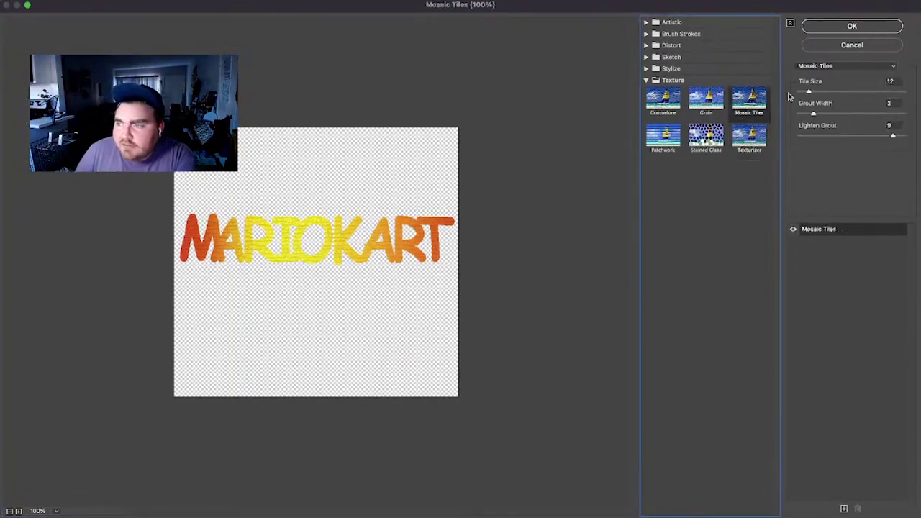
key("super+z")
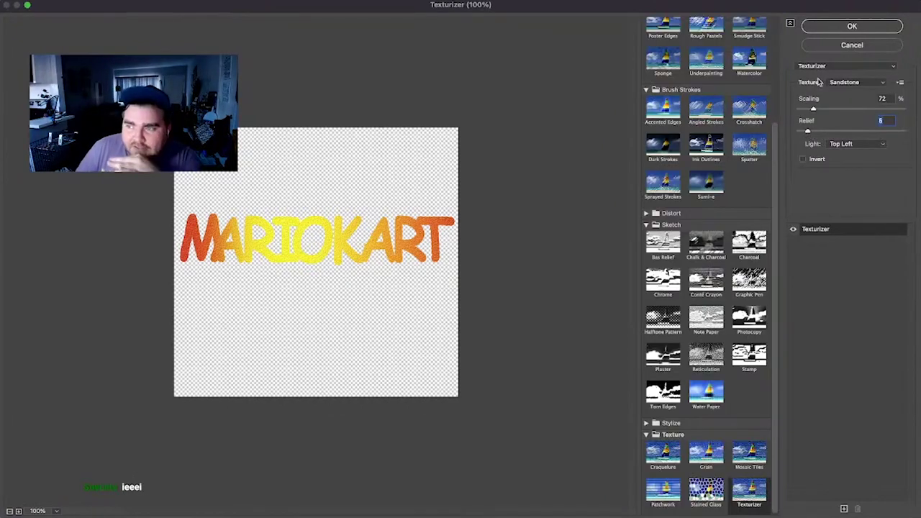
left_click(857, 26)
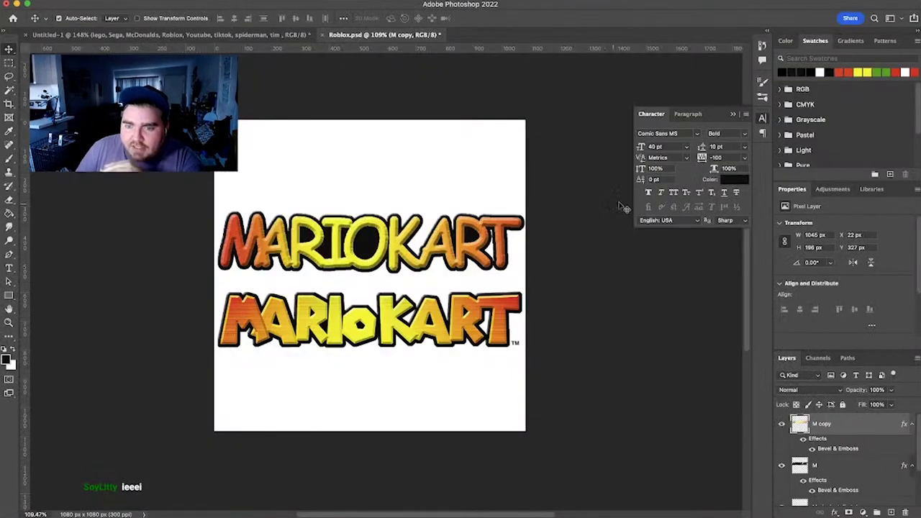